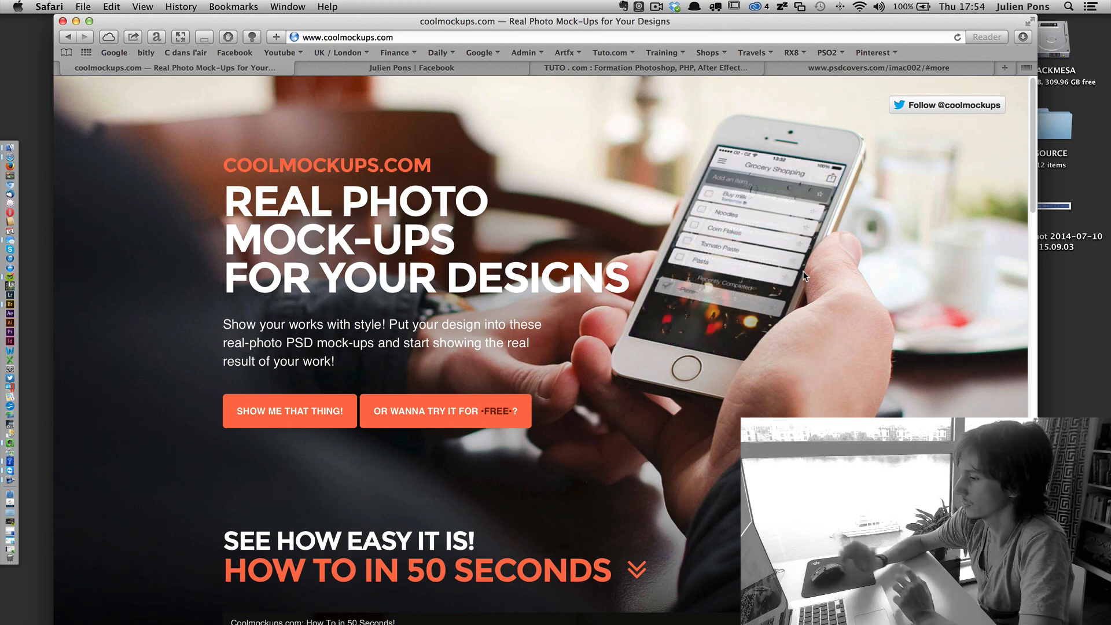
Look through the photo mock-up packs and their prices on the coolmockups.com page
{"action": "scroll", "coordinate": [804, 276], "scroll_direction": "down", "scroll_amount": 8}
{"action": "scroll", "coordinate": [820, 267], "scroll_direction": "down", "scroll_amount": 15}
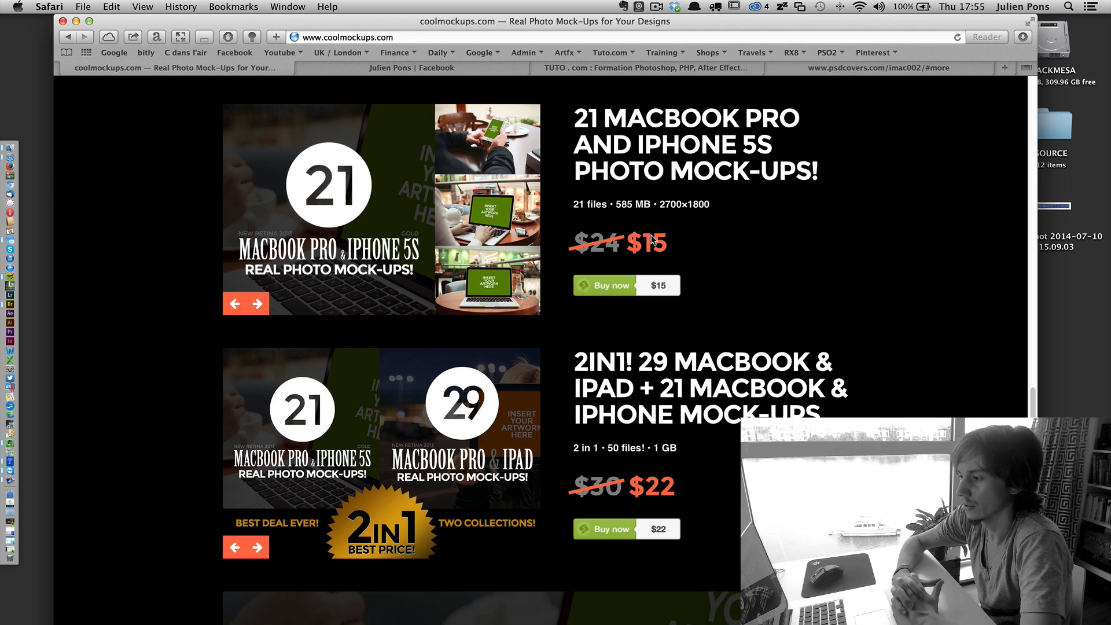
{"action": "scroll", "coordinate": [625, 301], "scroll_direction": "up", "scroll_amount": 15}
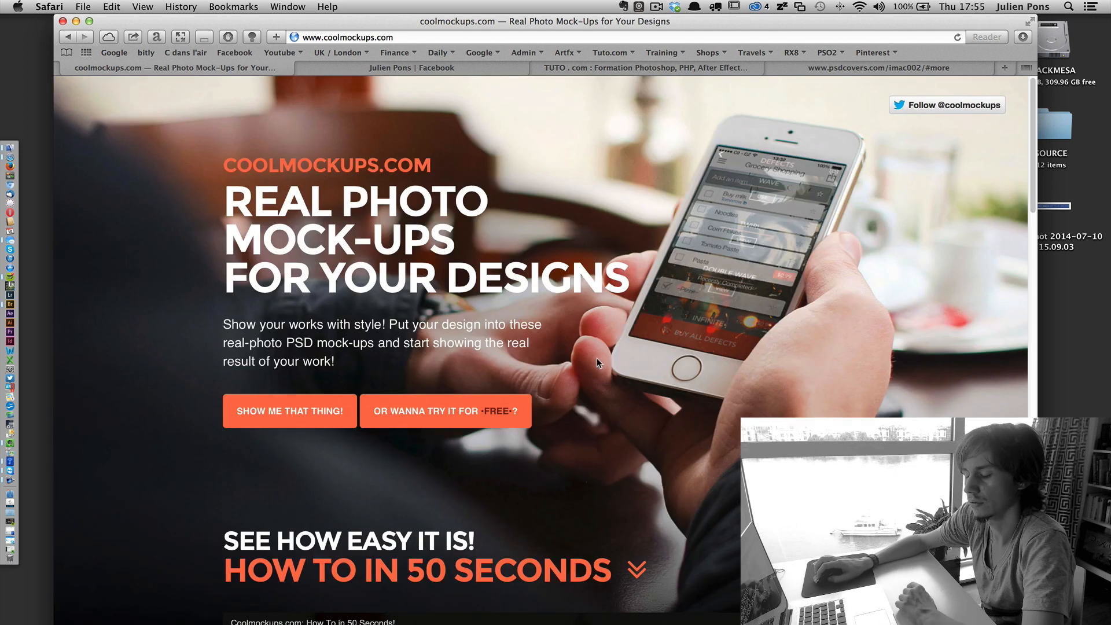
Check the free download offer's pay-with-a-tweet authorization, and close its page without signing in
{"action": "left_click", "coordinate": [495, 420]}
{"action": "left_click", "coordinate": [336, 332]}
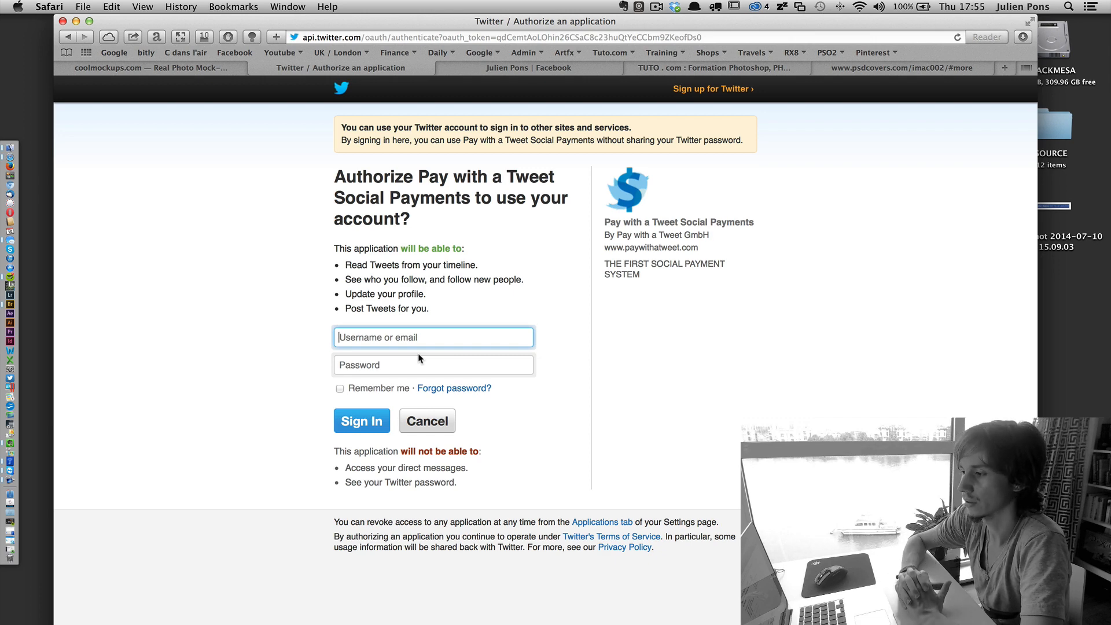
{"action": "left_click", "coordinate": [255, 68]}
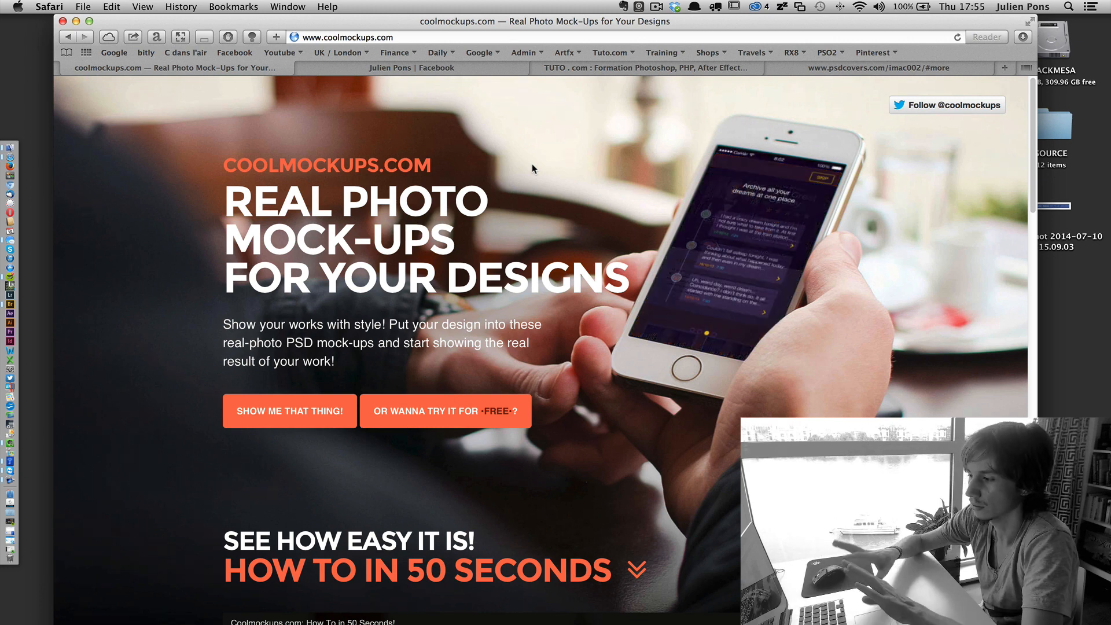
Switch to the PSDCovers site and browse the mock-ups in the Pamphlet category
{"action": "left_click", "coordinate": [772, 67]}
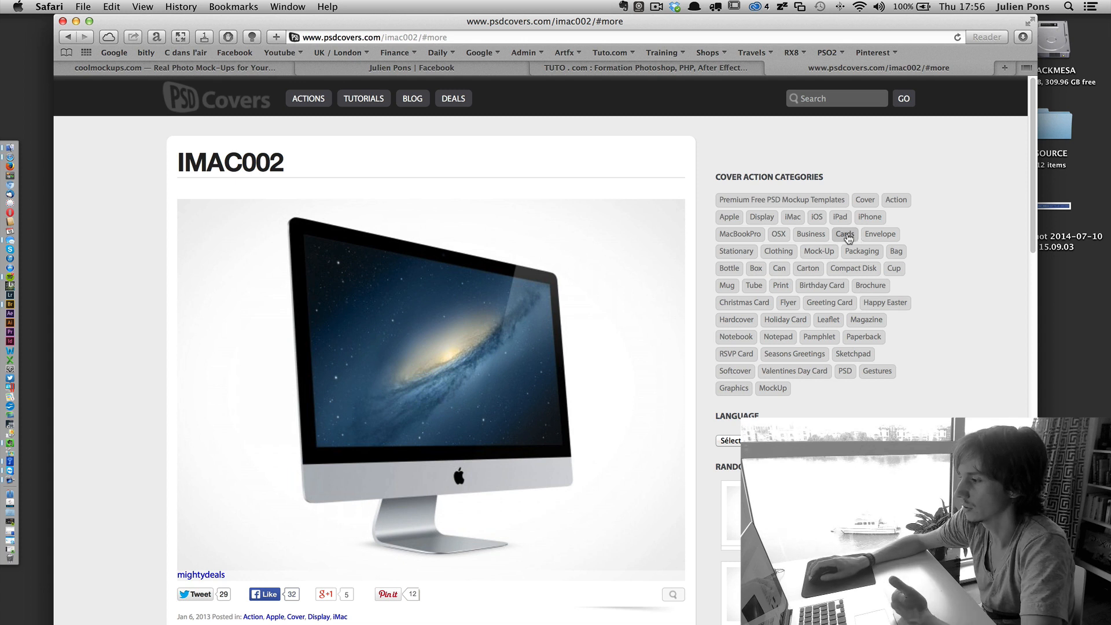
{"action": "left_click", "coordinate": [818, 336]}
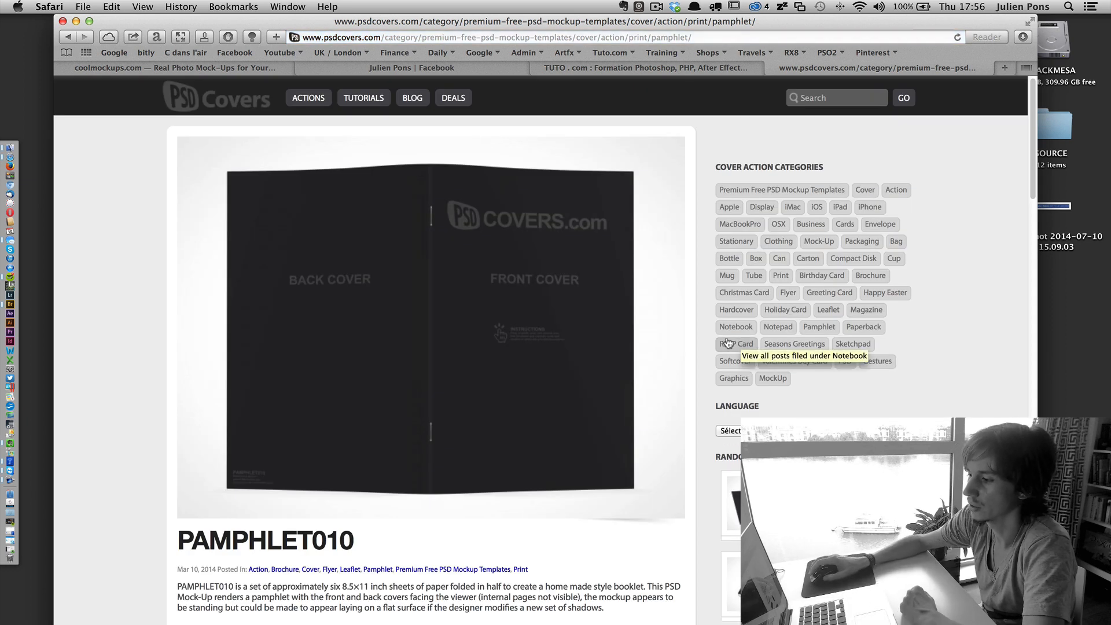
{"action": "scroll", "coordinate": [433, 216], "scroll_direction": "down", "scroll_amount": 10}
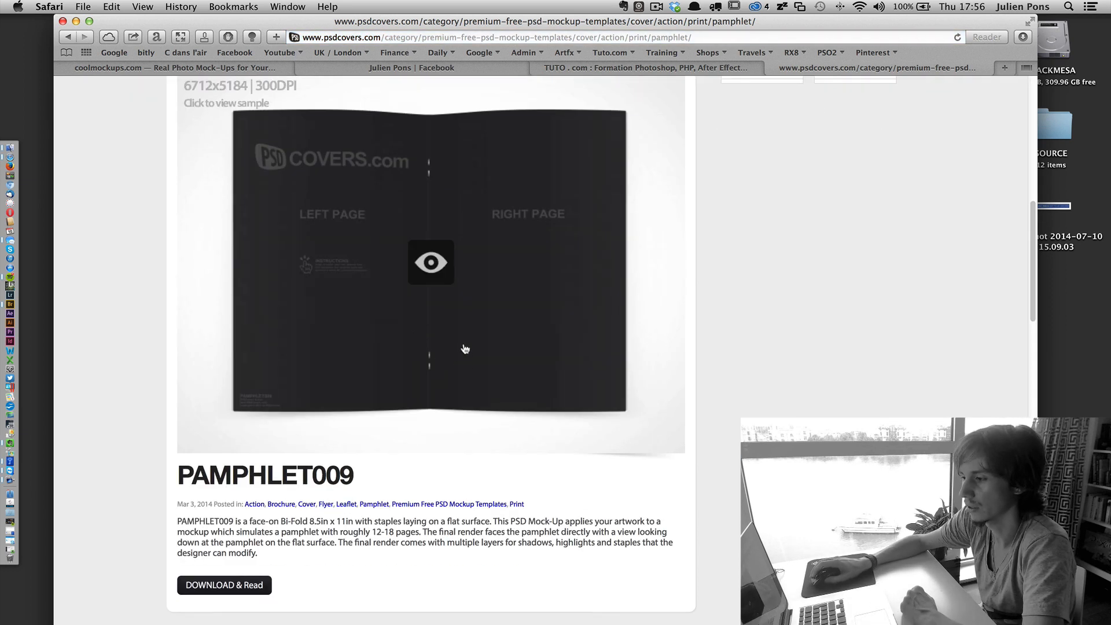
{"action": "scroll", "coordinate": [477, 338], "scroll_direction": "down", "scroll_amount": 20}
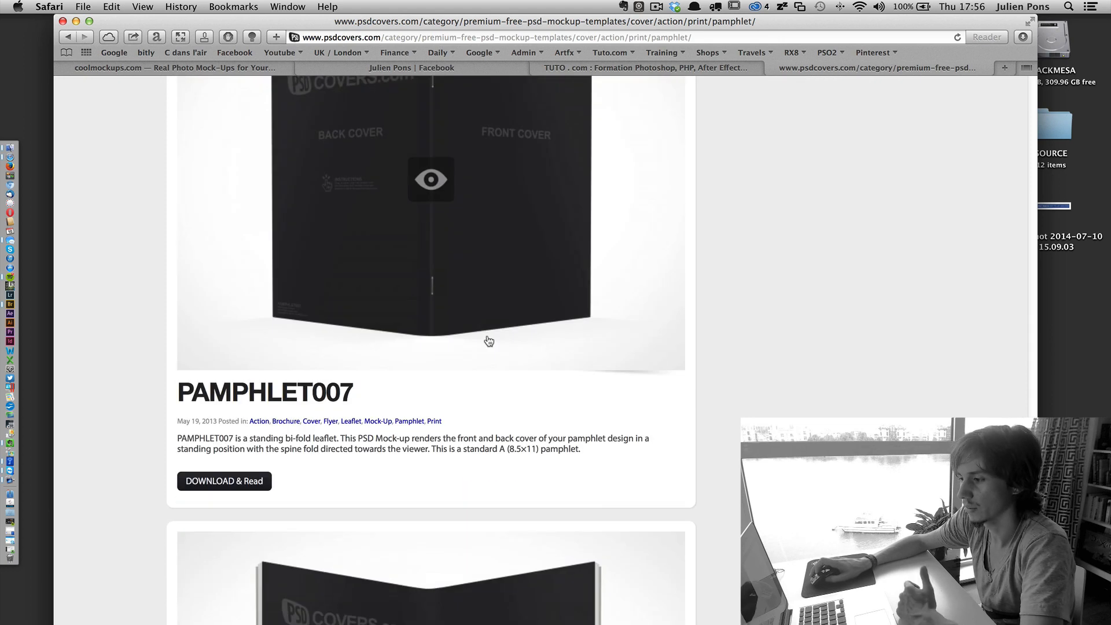
{"action": "scroll", "coordinate": [490, 344], "scroll_direction": "down", "scroll_amount": 2}
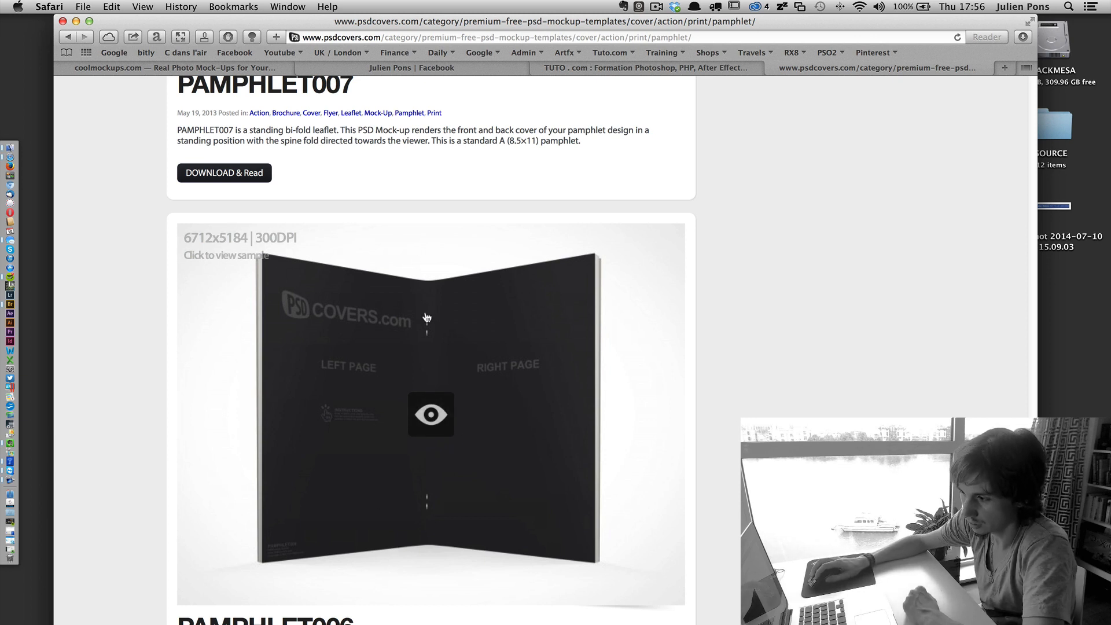
{"action": "scroll", "coordinate": [429, 311], "scroll_direction": "up", "scroll_amount": 20}
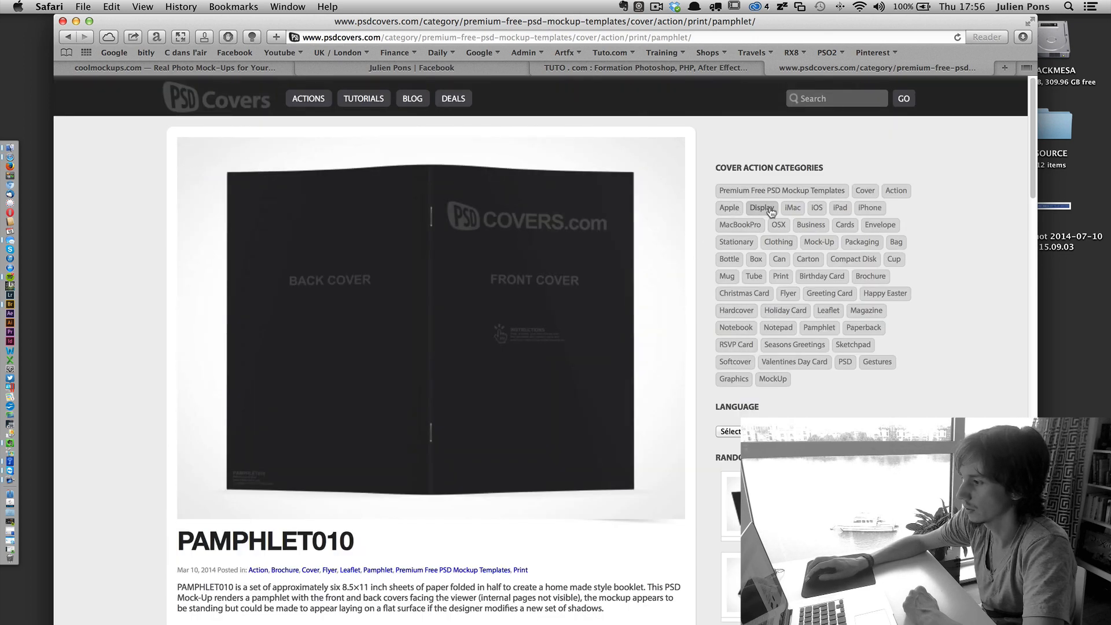
Open the IMAC006 mock-up from the Apple display category and review its download, specs and samples
{"action": "left_click", "coordinate": [793, 208]}
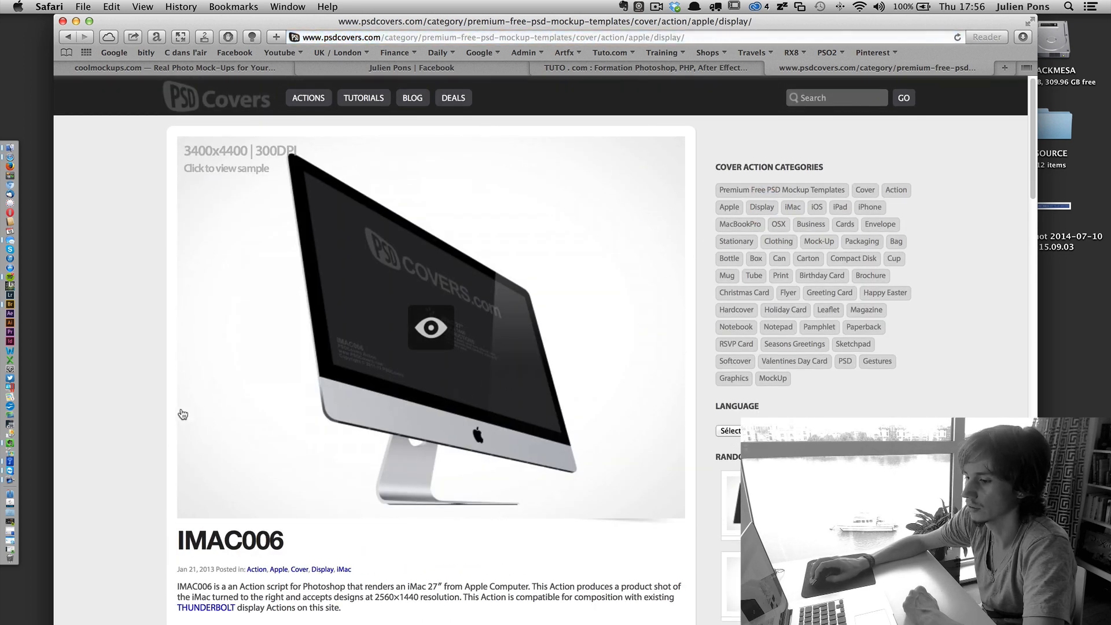
{"action": "scroll", "coordinate": [228, 560], "scroll_direction": "down", "scroll_amount": 1}
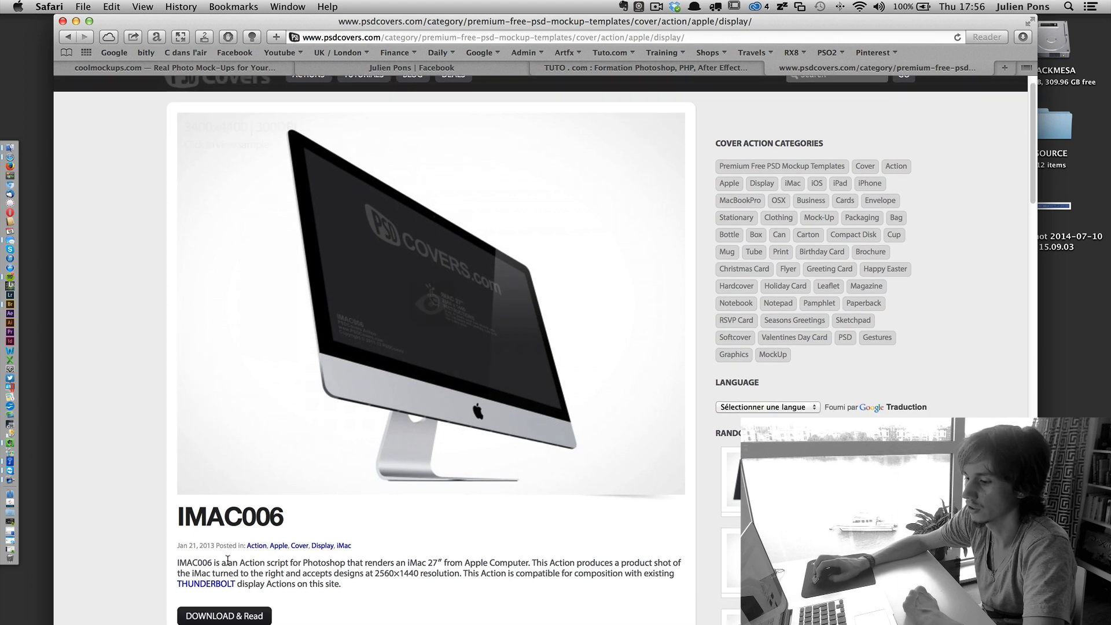
{"action": "left_click", "coordinate": [225, 616]}
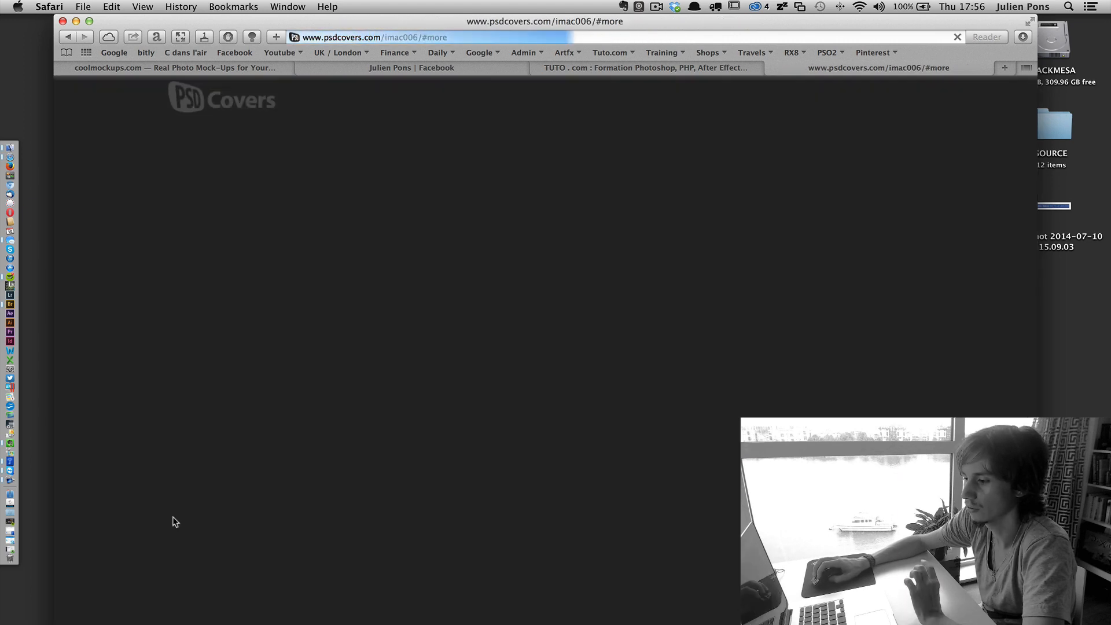
{"action": "scroll", "coordinate": [279, 307], "scroll_direction": "down", "scroll_amount": 10}
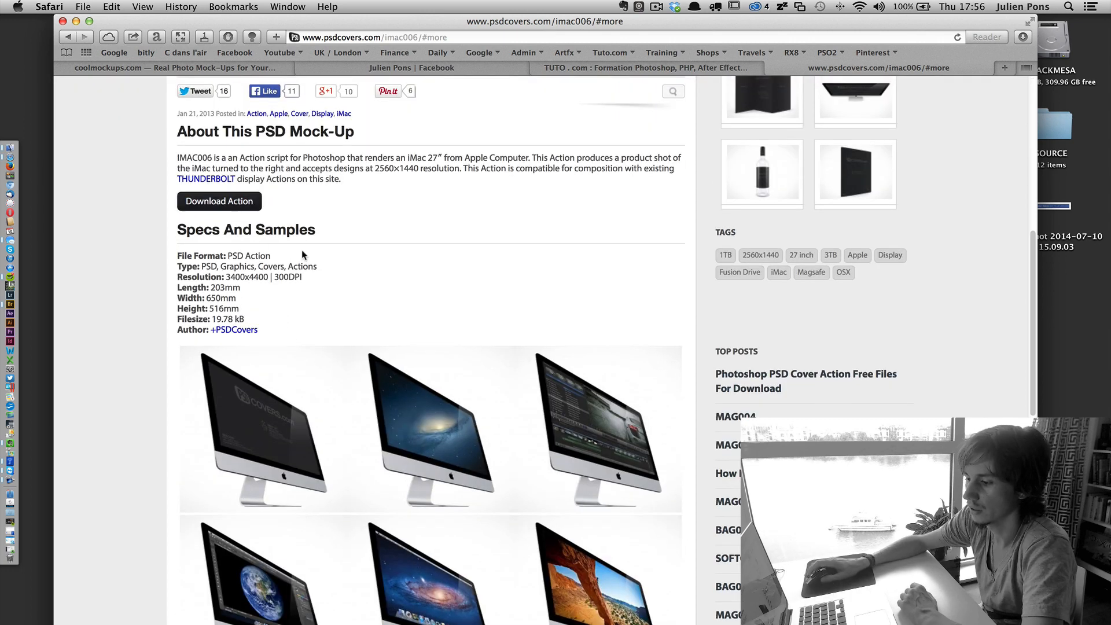
{"action": "scroll", "coordinate": [508, 323], "scroll_direction": "down", "scroll_amount": 1}
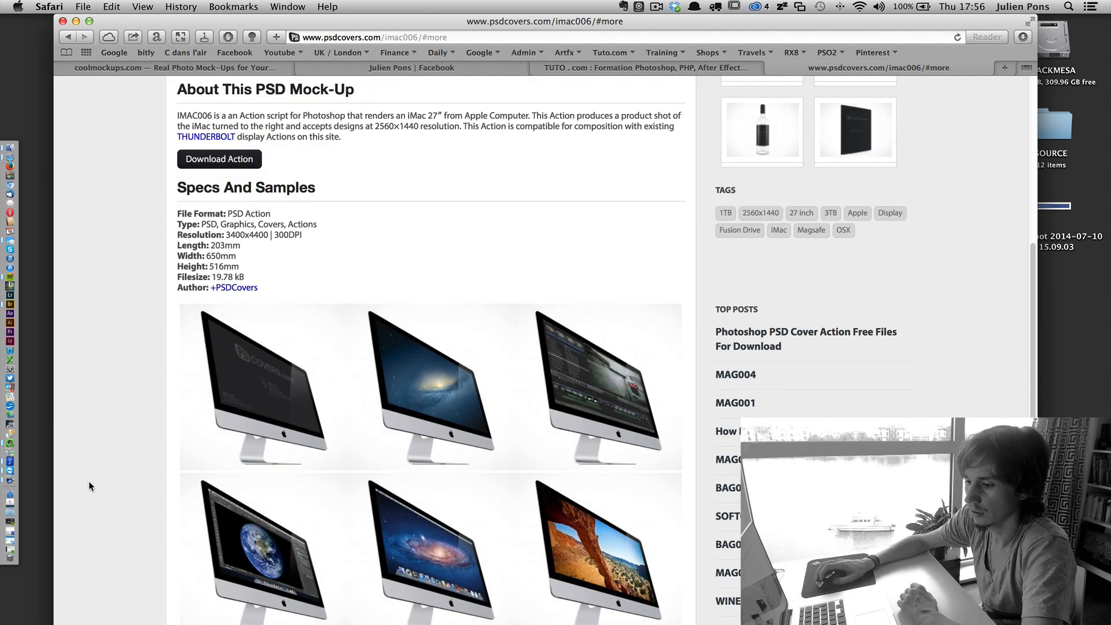
Launch Adobe Photoshop CC 2014 by searching for it in the application launcher
{"action": "key", "text": "alt+space"}
{"action": "type", "text": "πhoto"}
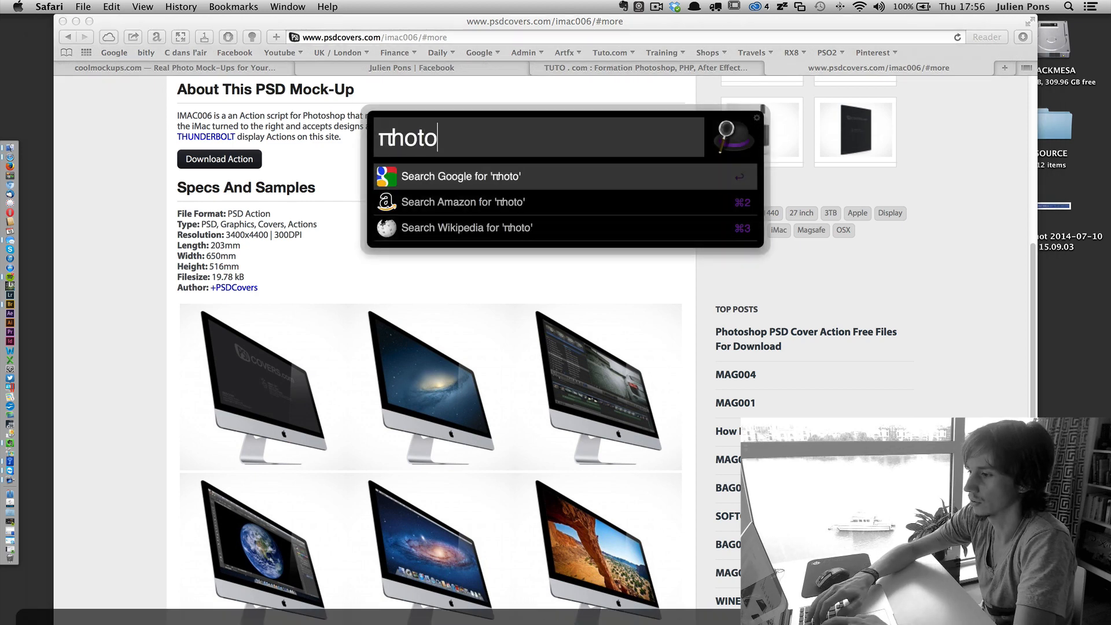
{"action": "key", "text": "BackSpace"}
{"action": "key", "text": "BackSpace"}
{"action": "key", "text": "BackSpace"}
{"action": "key", "text": "BackSpace"}
{"action": "key", "text": "BackSpace"}
{"action": "type", "text": "pho"}
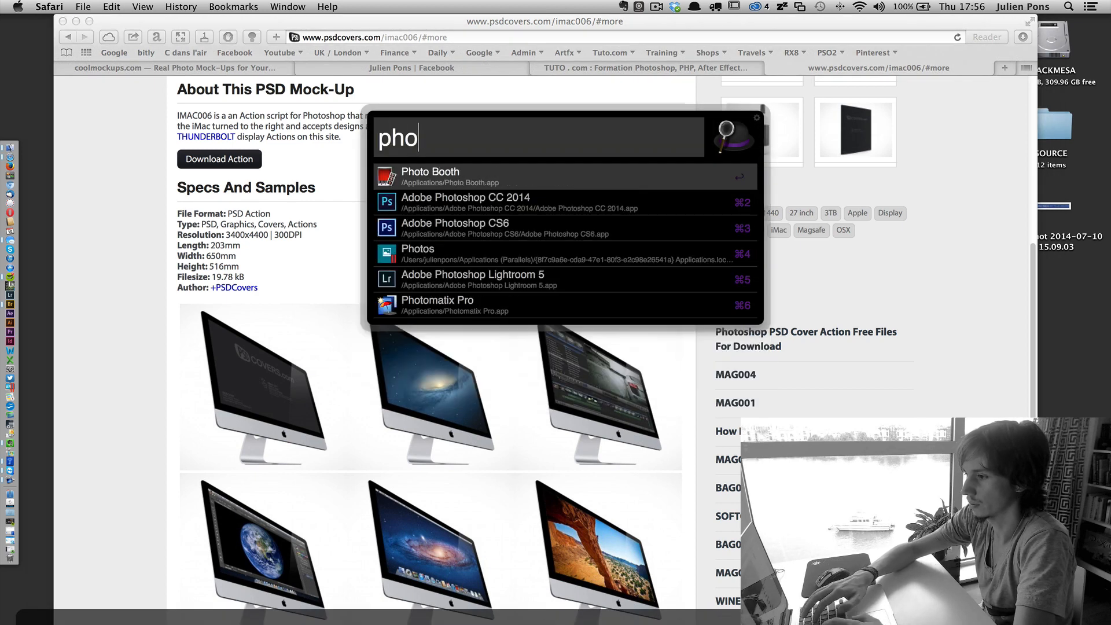
{"action": "key", "text": "Down"}
{"action": "key", "text": "Return"}
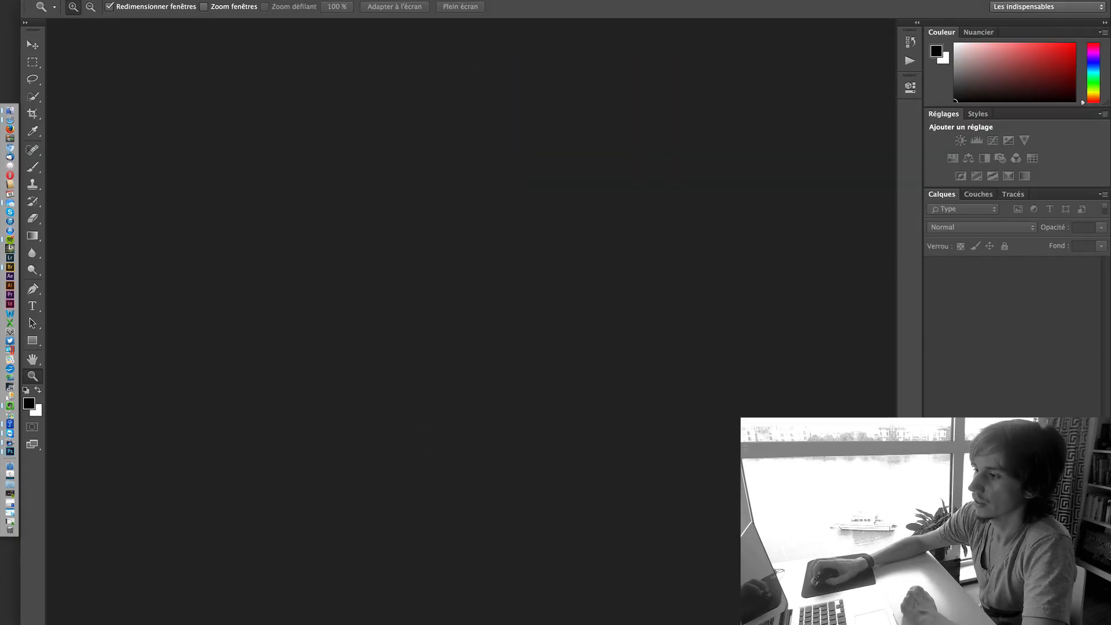
Look over the loaded PSDCovers action sets in Photoshop and revisit the IMAC006 page in Safari, minimising the browser
{"action": "left_click", "coordinate": [485, 7]}
{"action": "left_click", "coordinate": [528, 55]}
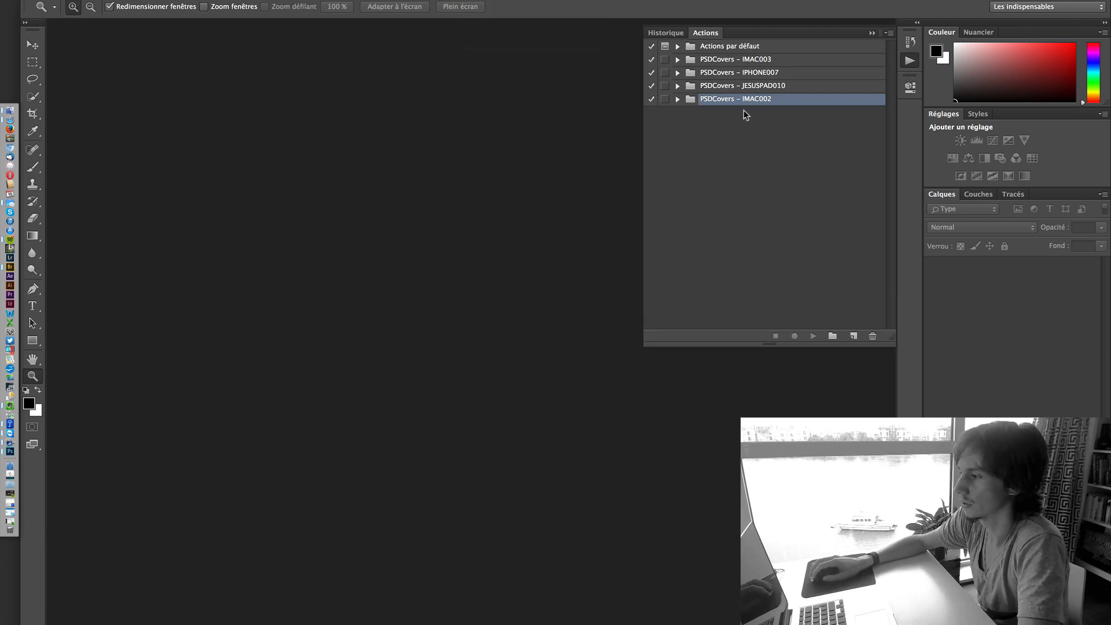
{"action": "left_click", "coordinate": [10, 120]}
{"action": "scroll", "coordinate": [365, 176], "scroll_direction": "up", "scroll_amount": 10}
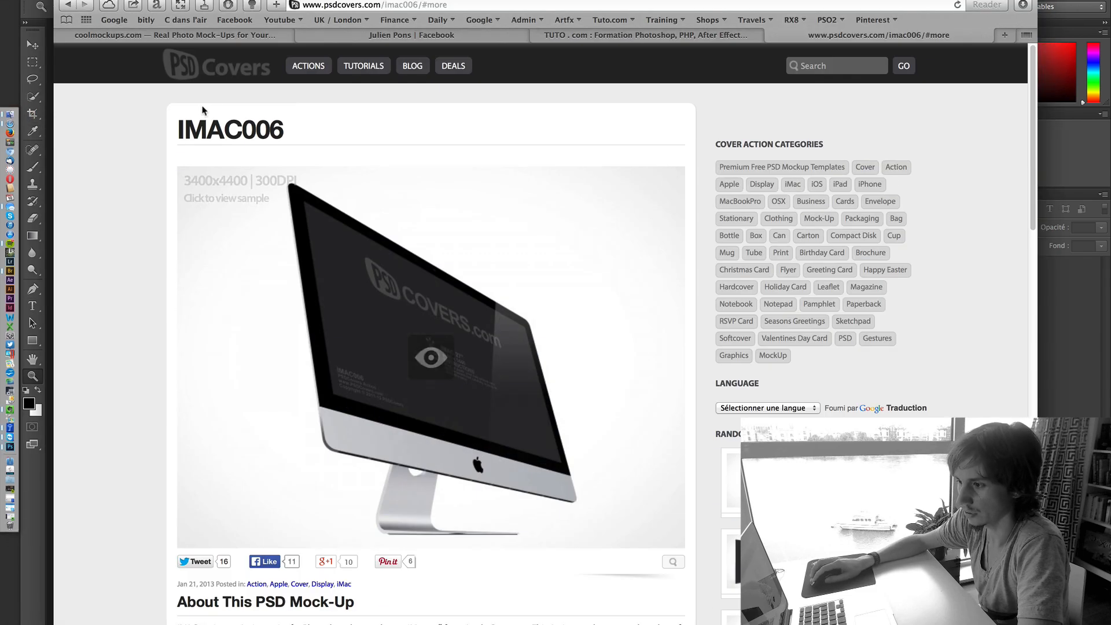
{"action": "key", "text": "super+m"}
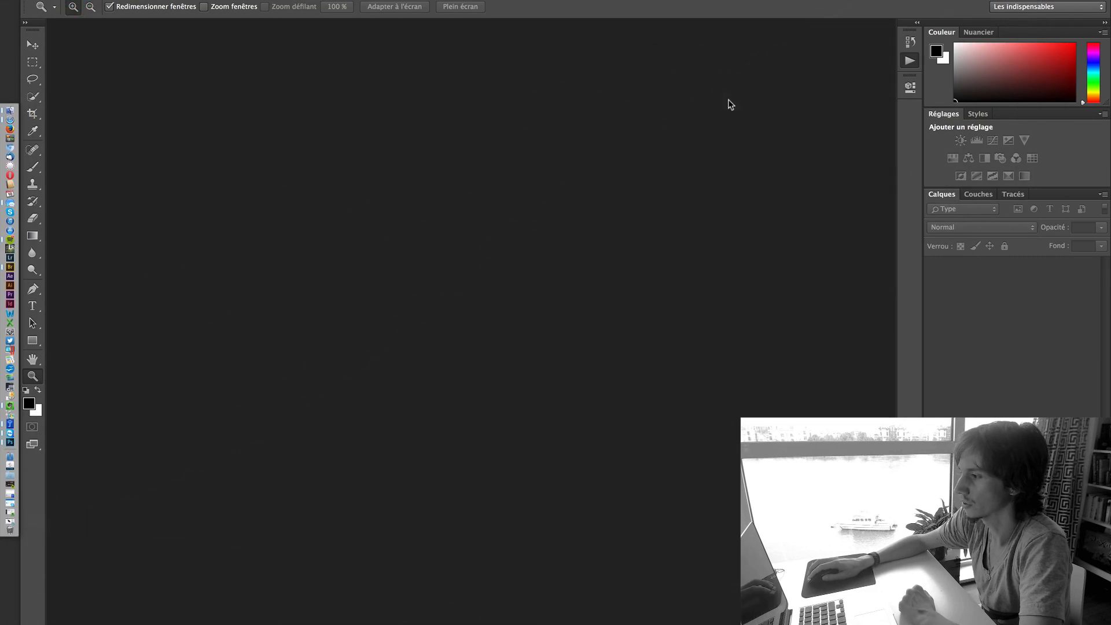
Run the STEP 1 Prepare Template action from the PSDCovers – IMAC002 set and inspect the generated template up close
{"action": "left_click", "coordinate": [906, 59]}
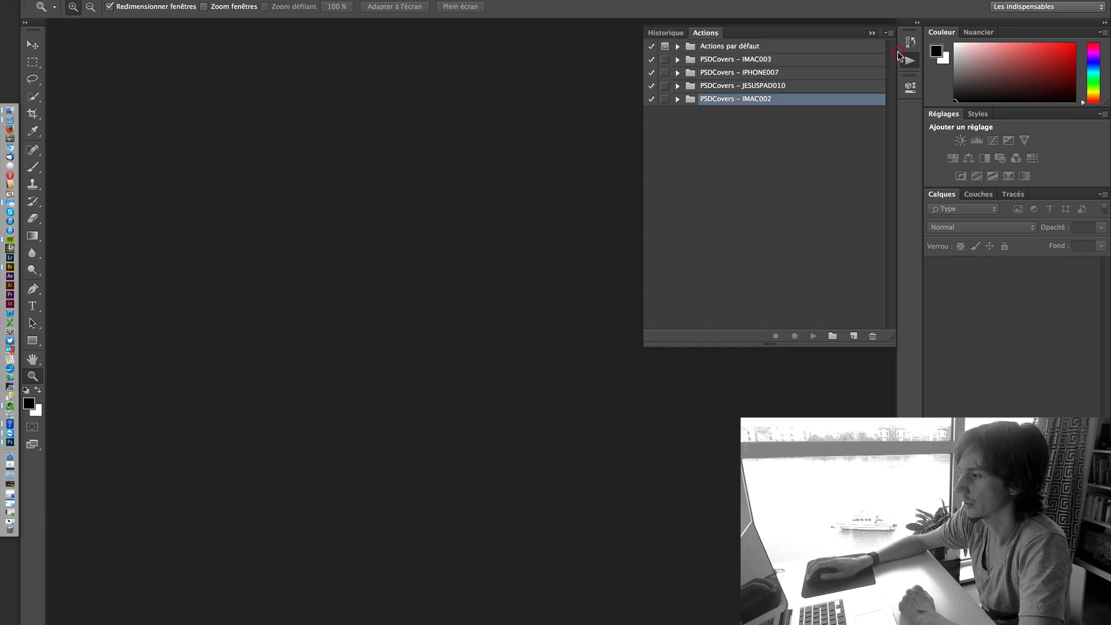
{"action": "left_click", "coordinate": [679, 100]}
{"action": "left_click", "coordinate": [734, 111]}
{"action": "left_click", "coordinate": [734, 125]}
{"action": "left_click", "coordinate": [739, 112]}
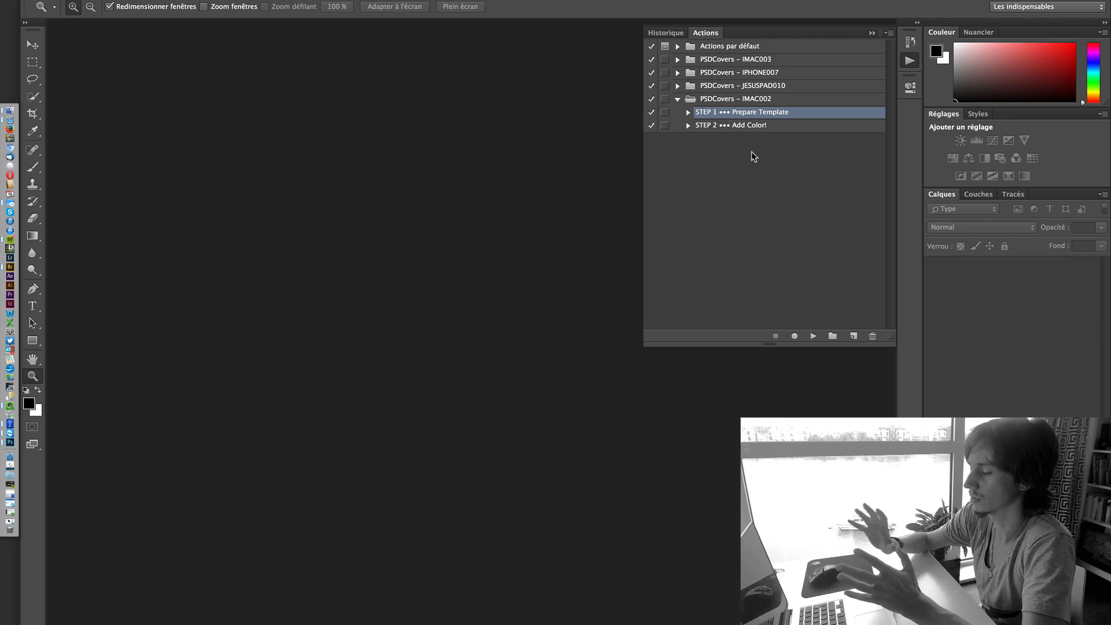
{"action": "left_click", "coordinate": [814, 336]}
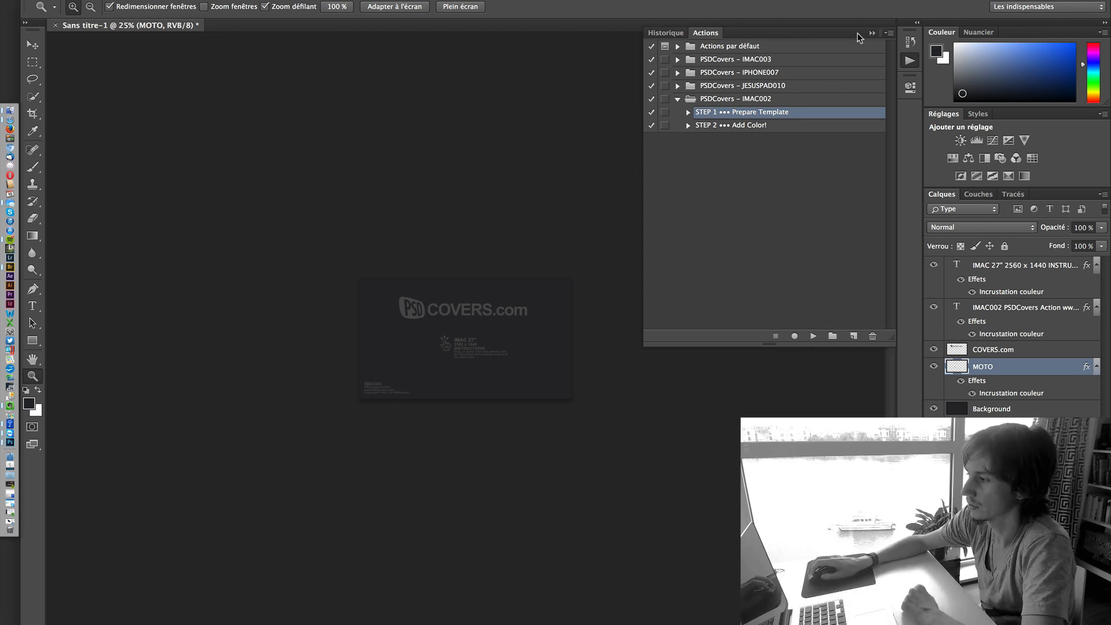
{"action": "left_click", "coordinate": [872, 33]}
{"action": "key", "text": "z"}
{"action": "left_click", "coordinate": [530, 326]}
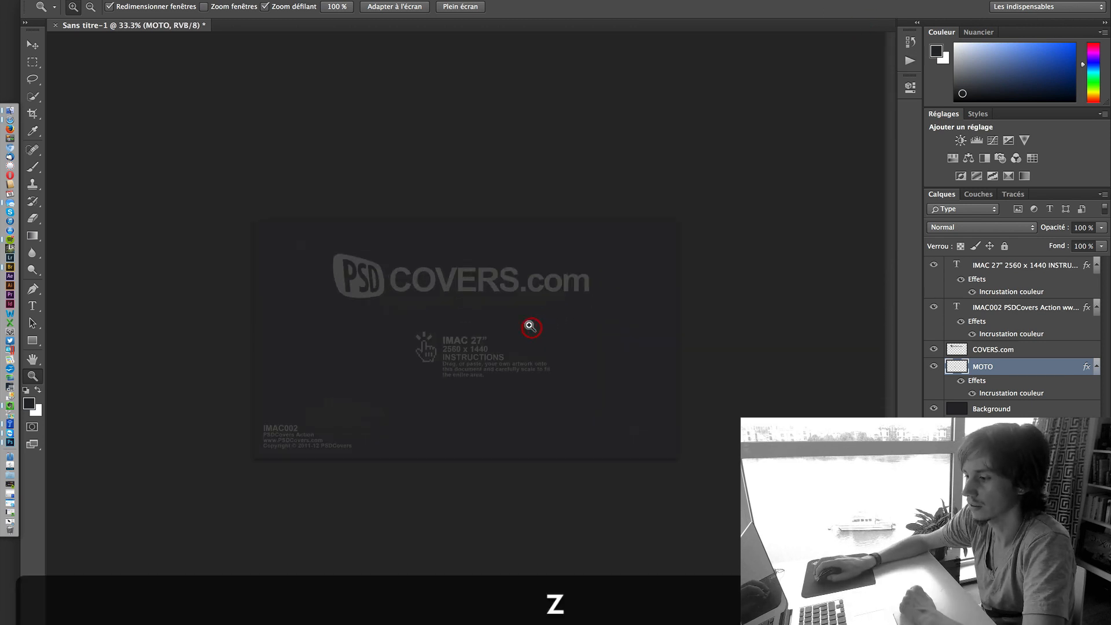
{"action": "left_click", "coordinate": [532, 327]}
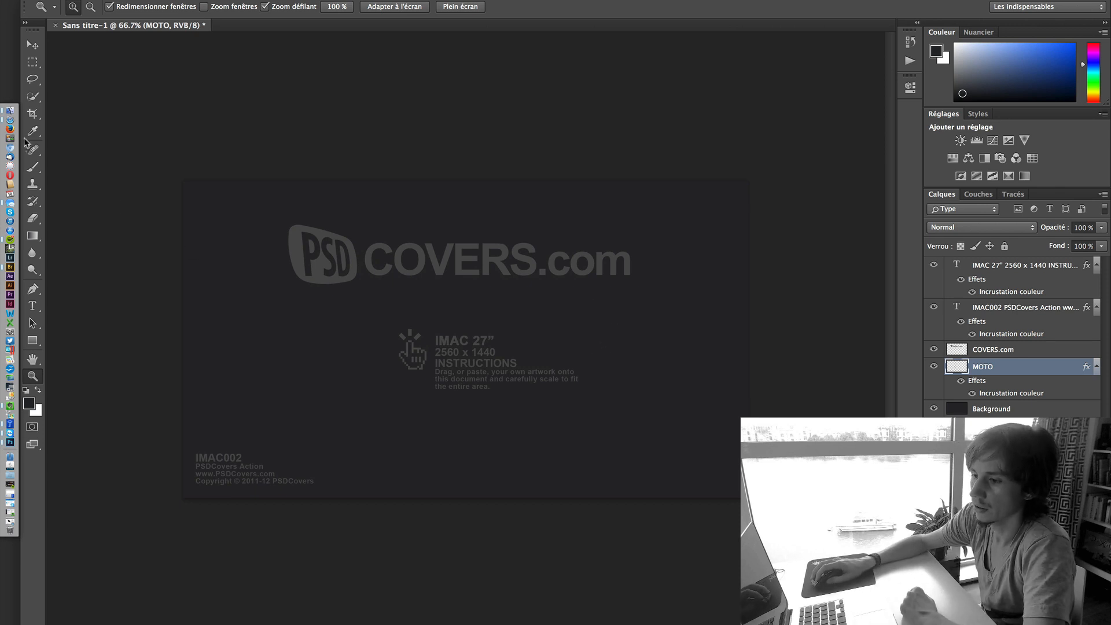
Capture a screenshot of the IMAC006 page in Safari with the browser enlarged to full screen, and restore the window
{"action": "left_click", "coordinate": [11, 123]}
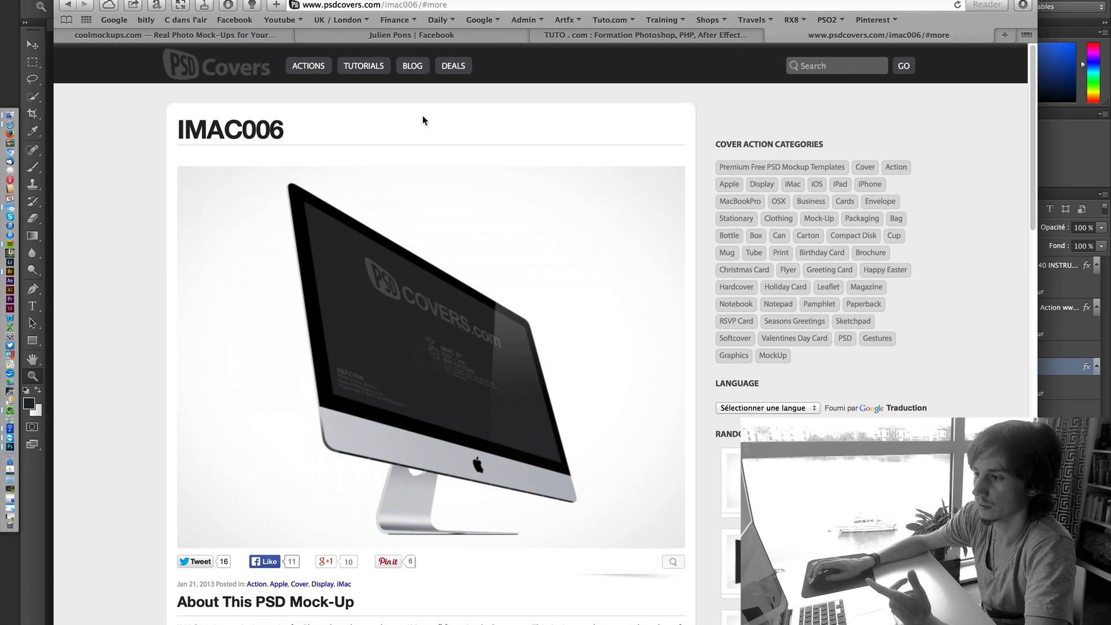
{"action": "left_click", "coordinate": [1028, 1]}
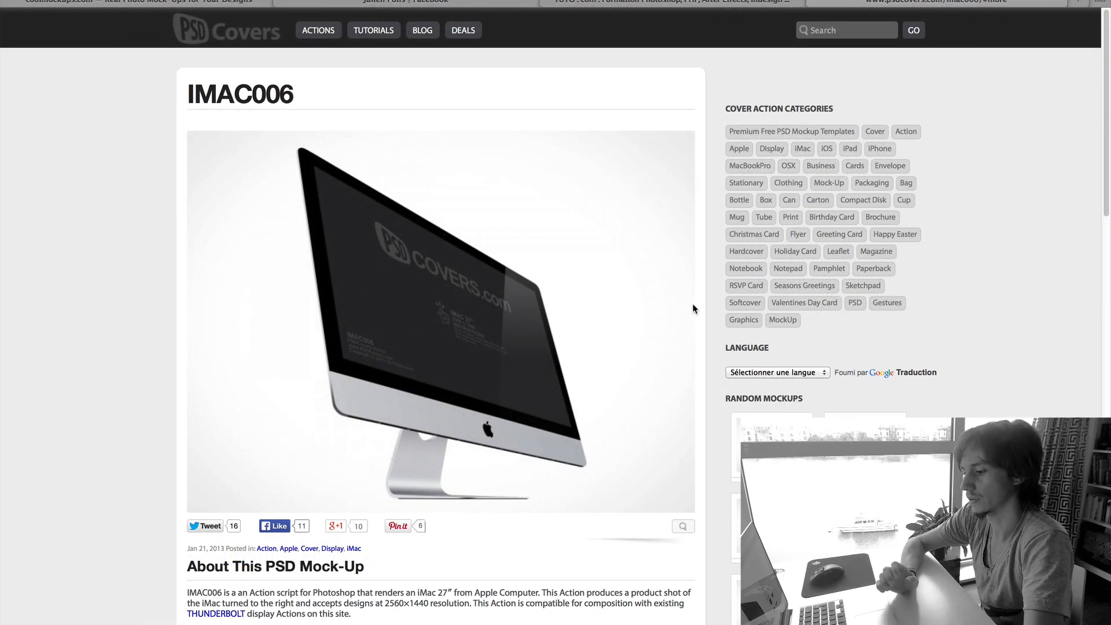
{"action": "key", "text": "shift+super+3"}
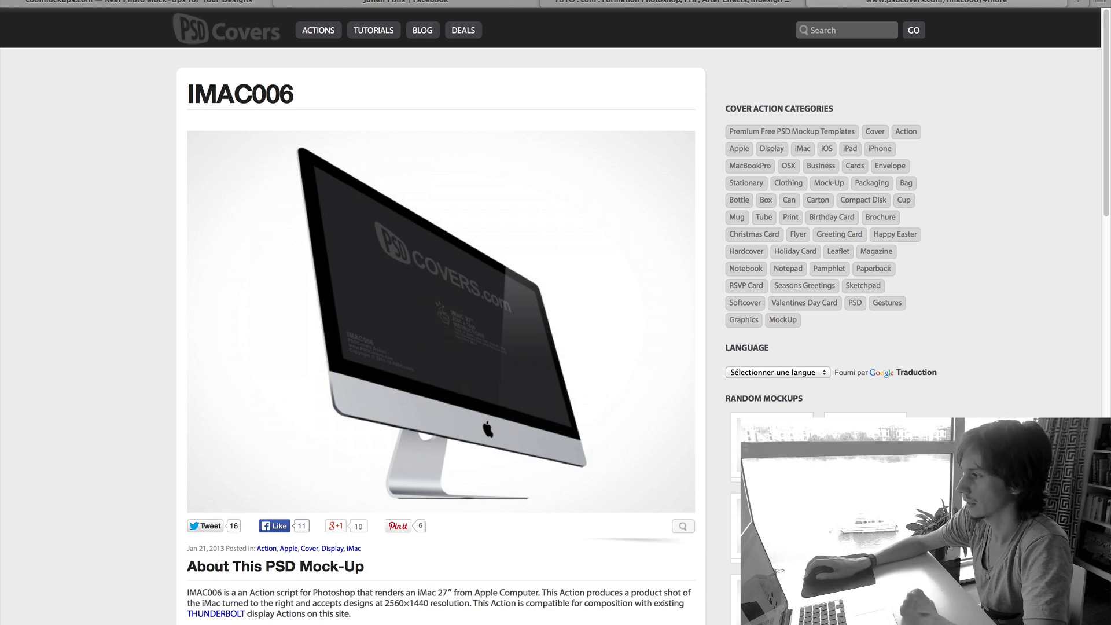
{"action": "mouse_move", "coordinate": [949, 0]}
{"action": "left_click", "coordinate": [1102, 0]}
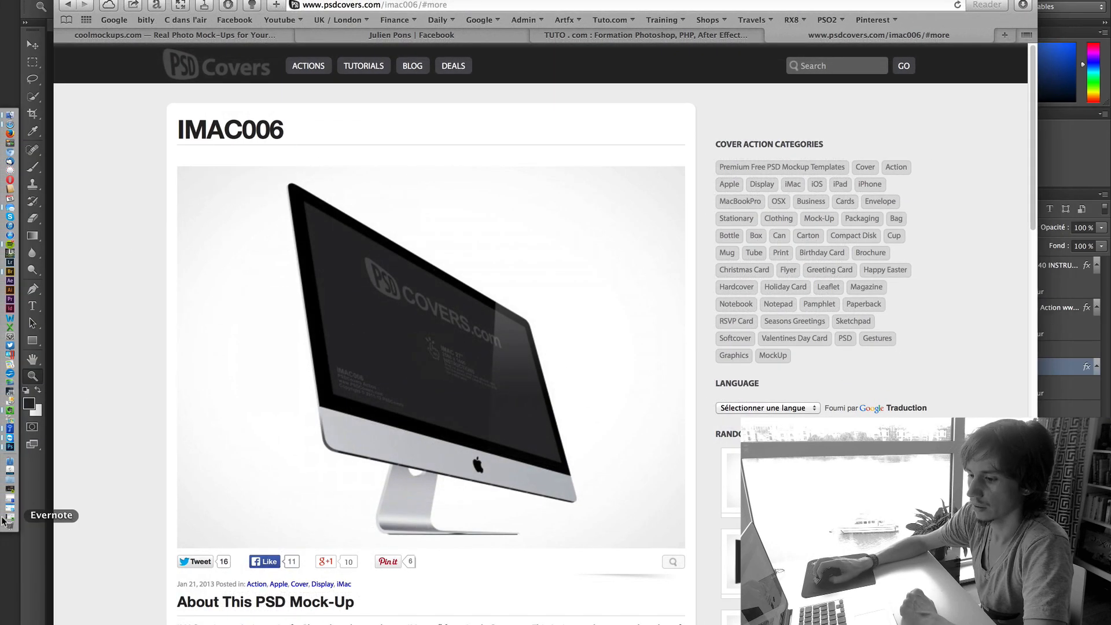
Switch to Photoshop and open the desktop image Screen Shot 2014-07-10 at 17.58.04
{"action": "left_click", "coordinate": [30, 504]}
{"action": "key", "text": "super+o"}
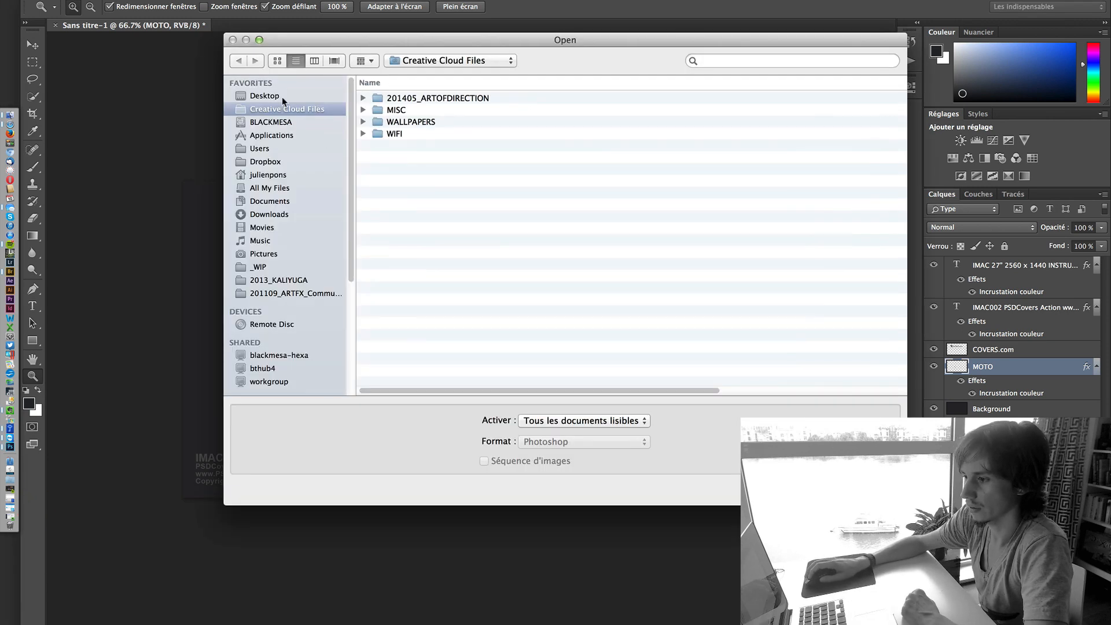
{"action": "left_click", "coordinate": [283, 98]}
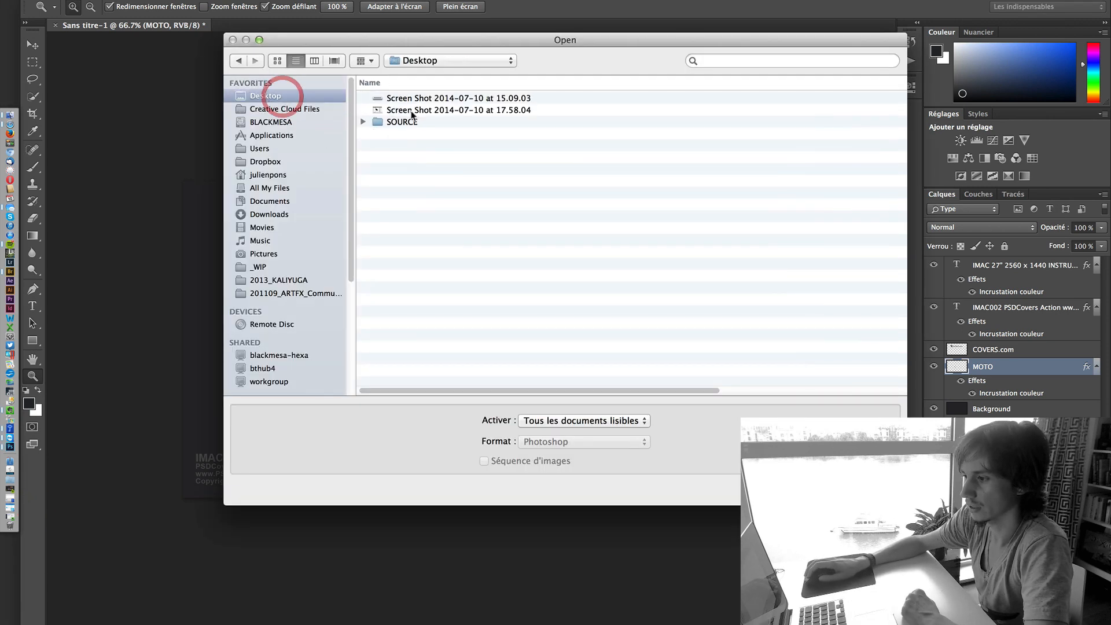
{"action": "double_click", "coordinate": [439, 110]}
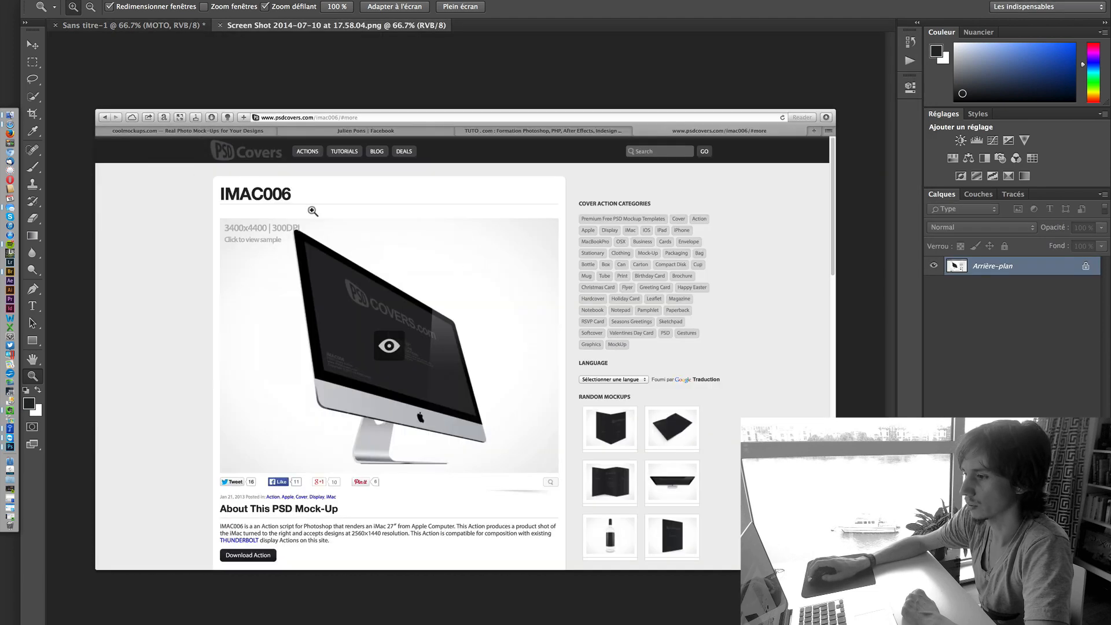
Copy the entire screenshot and paste it above the IMAC 27" instruction text layer in the Sans titre-1 template
{"action": "key", "text": "super+a"}
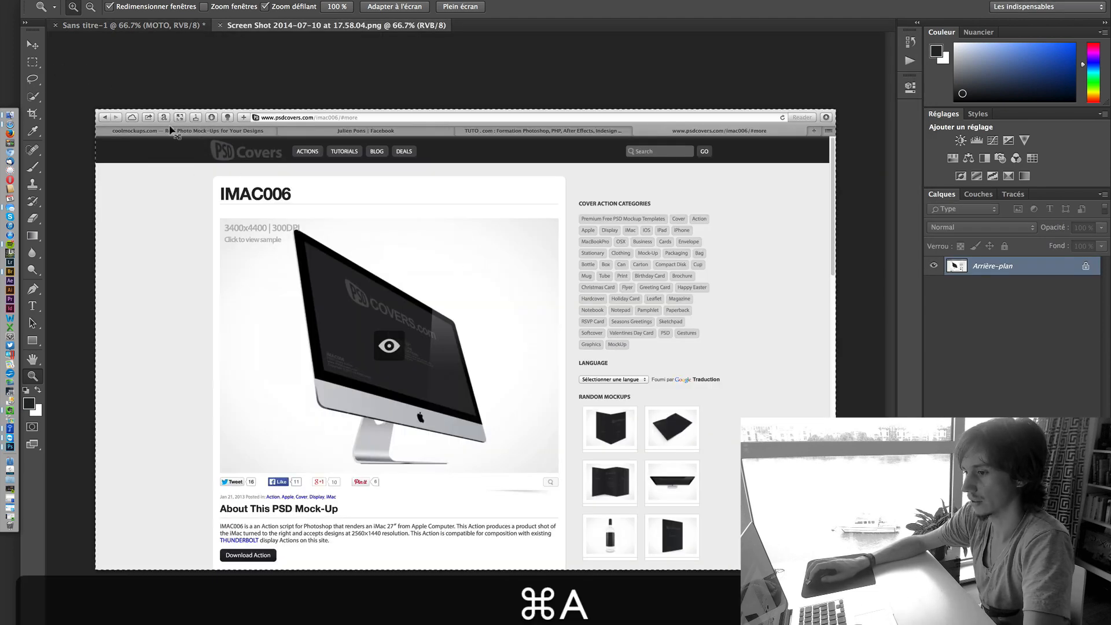
{"action": "key", "text": "super+c"}
{"action": "left_click", "coordinate": [160, 26]}
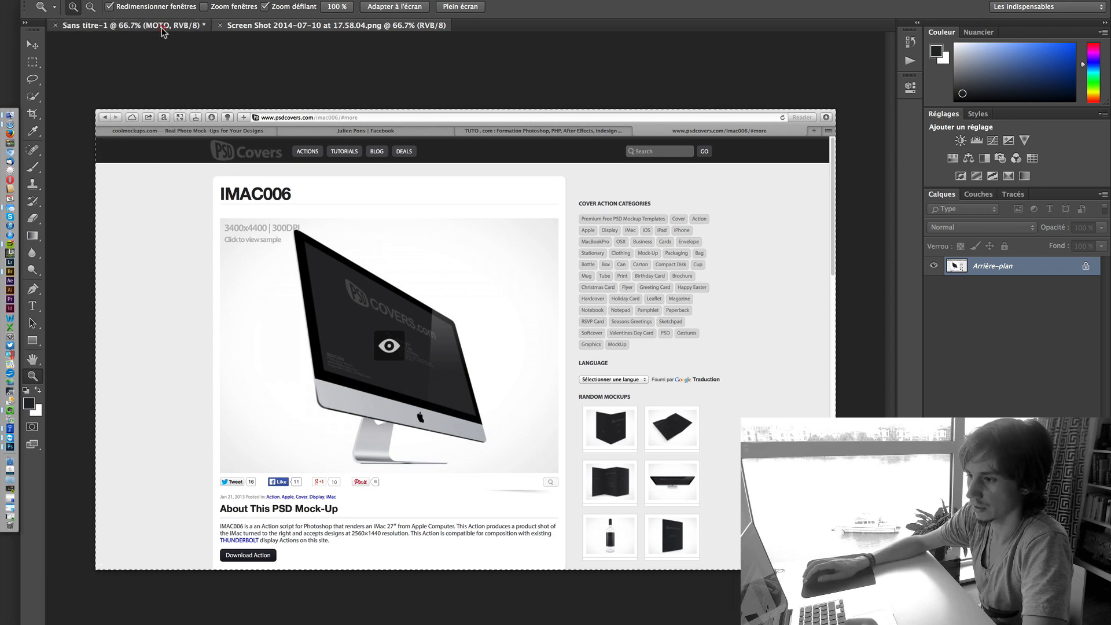
{"action": "left_click", "coordinate": [1046, 267]}
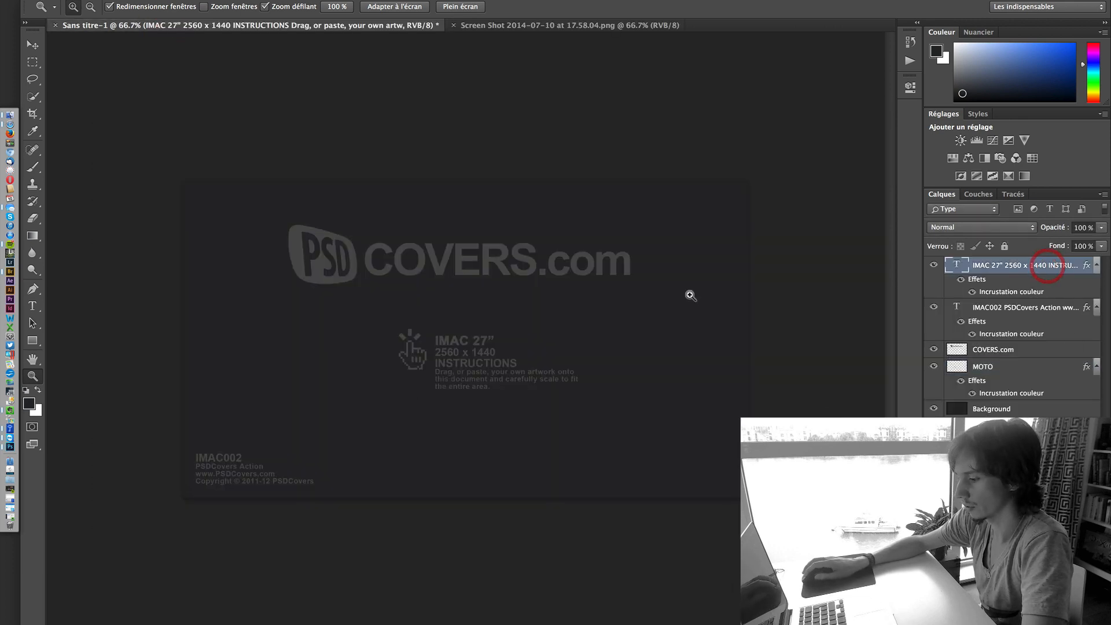
{"action": "key", "text": "super+v"}
Scale the pasted screenshot down proportionally and align it with the template's upper-left corner so it spans the template's full width
{"action": "key", "text": "super+t"}
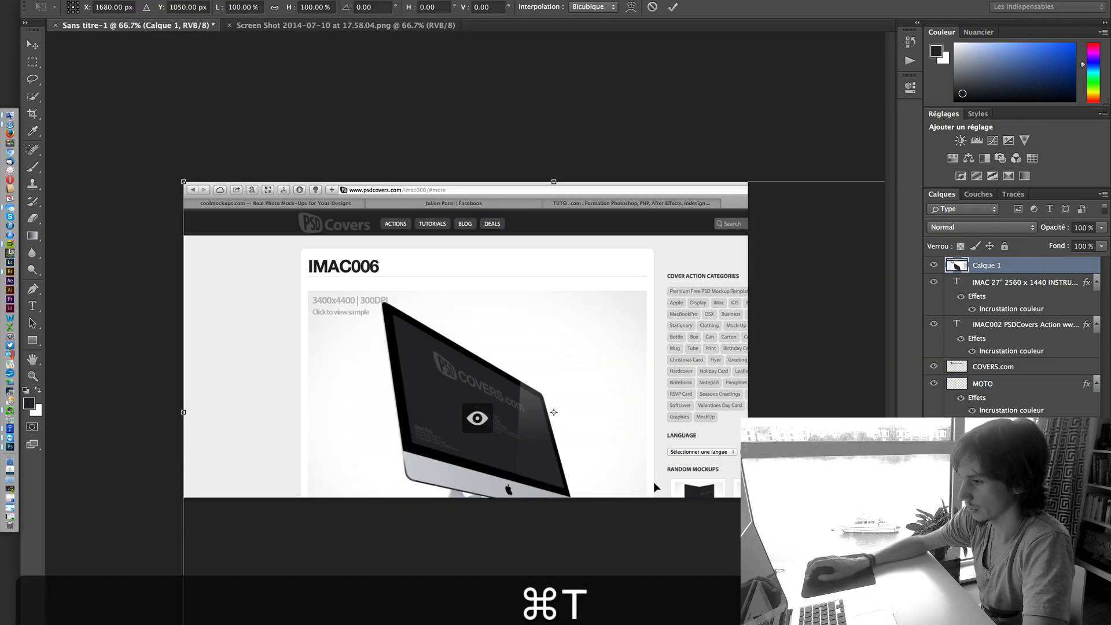
{"action": "left_click_drag", "start_coordinate": [184, 182], "coordinate": [440, 347]}
{"action": "left_click_drag", "start_coordinate": [529, 410], "coordinate": [272, 248]}
{"action": "key", "text": "shift"}
{"action": "left_click_drag", "start_coordinate": [663, 479], "coordinate": [693, 500]}
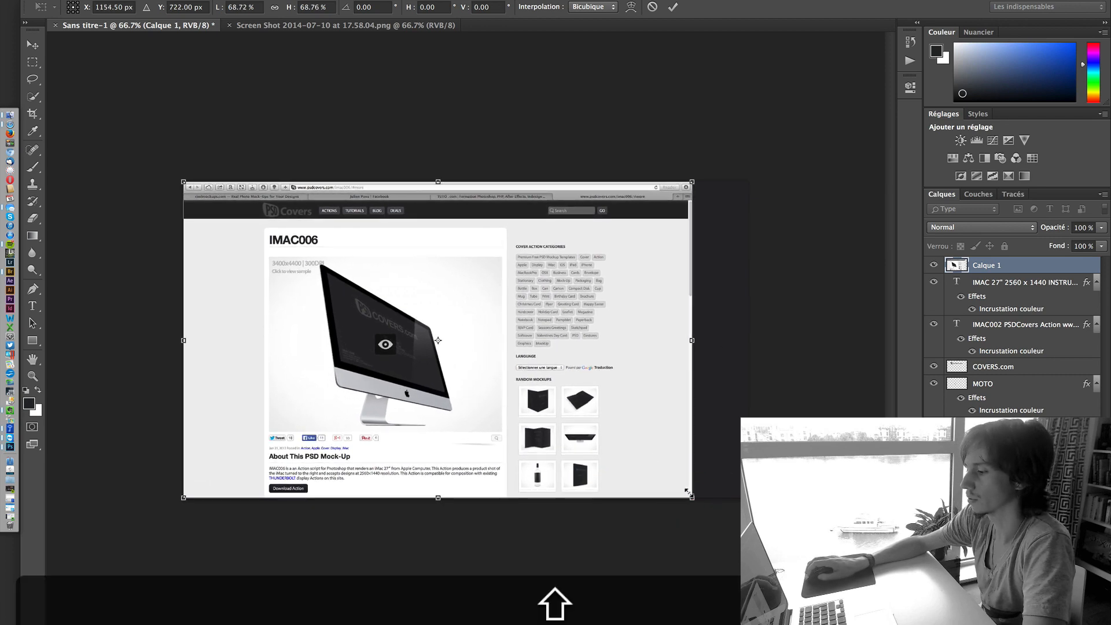
{"action": "left_click_drag", "start_coordinate": [692, 498], "coordinate": [736, 545]}
{"action": "key", "text": "Return"}
{"action": "key", "text": "v"}
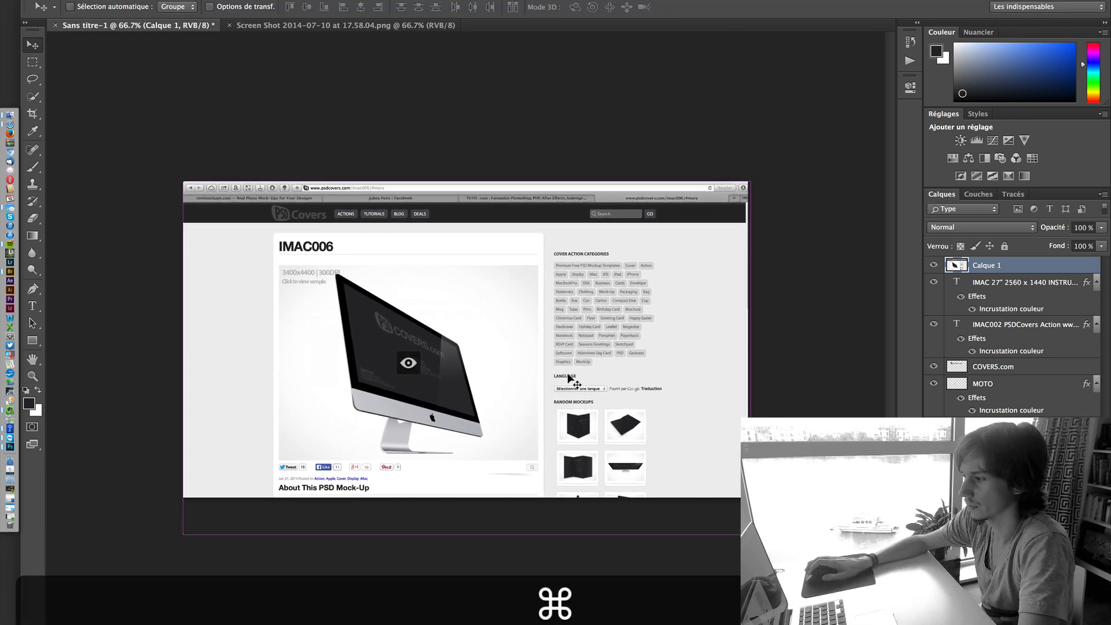
{"action": "key", "text": "super+t"}
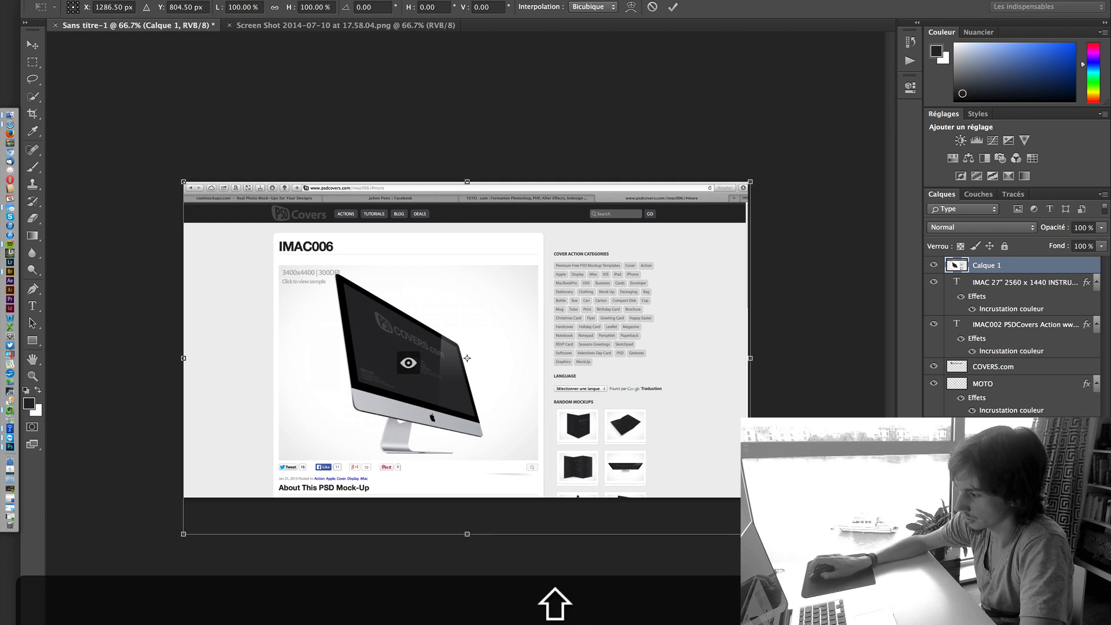
{"action": "left_click_drag", "start_coordinate": [750, 534], "coordinate": [746, 532]}
{"action": "key", "text": "Return"}
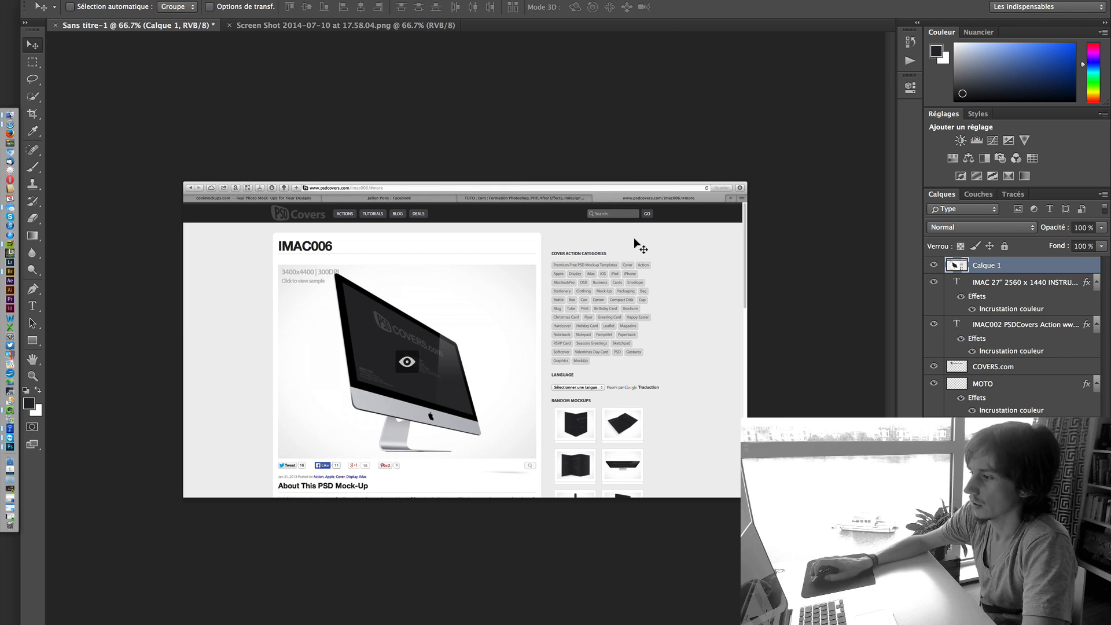
Select the STEP 2 Add Color! action in the PSDCovers – IMAC002 set
{"action": "left_click", "coordinate": [908, 58]}
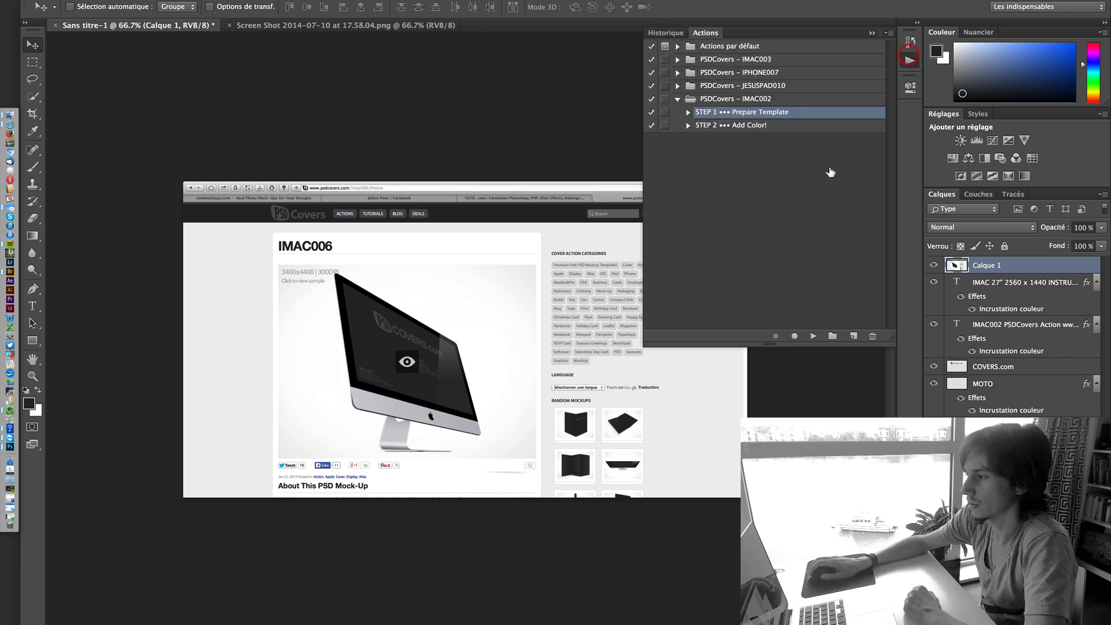
{"action": "left_click", "coordinate": [755, 126]}
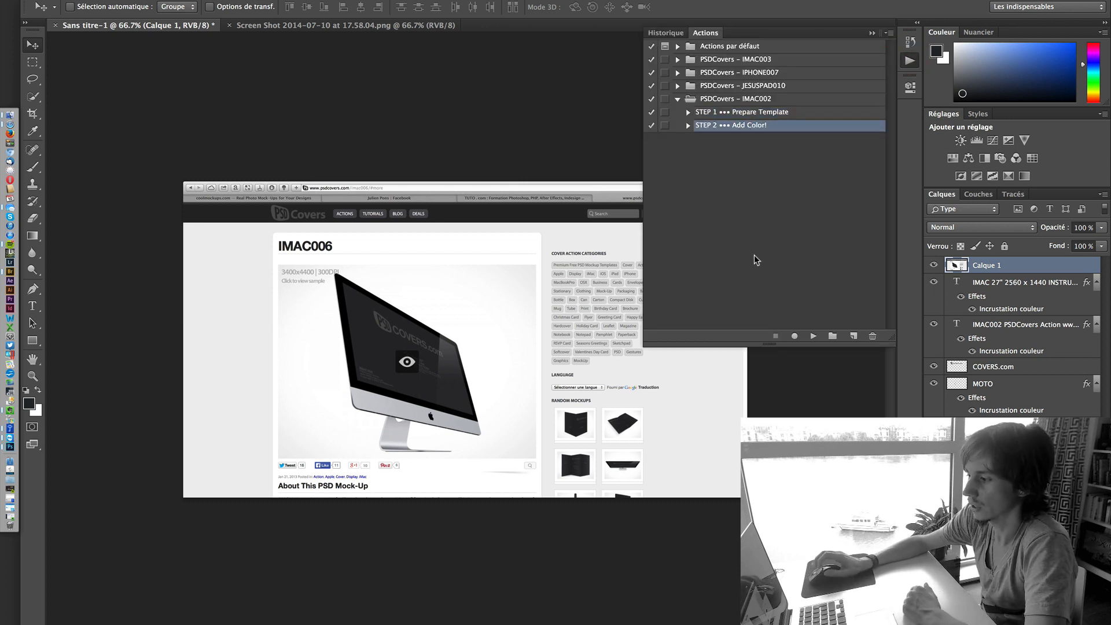
{"action": "left_click", "coordinate": [875, 34]}
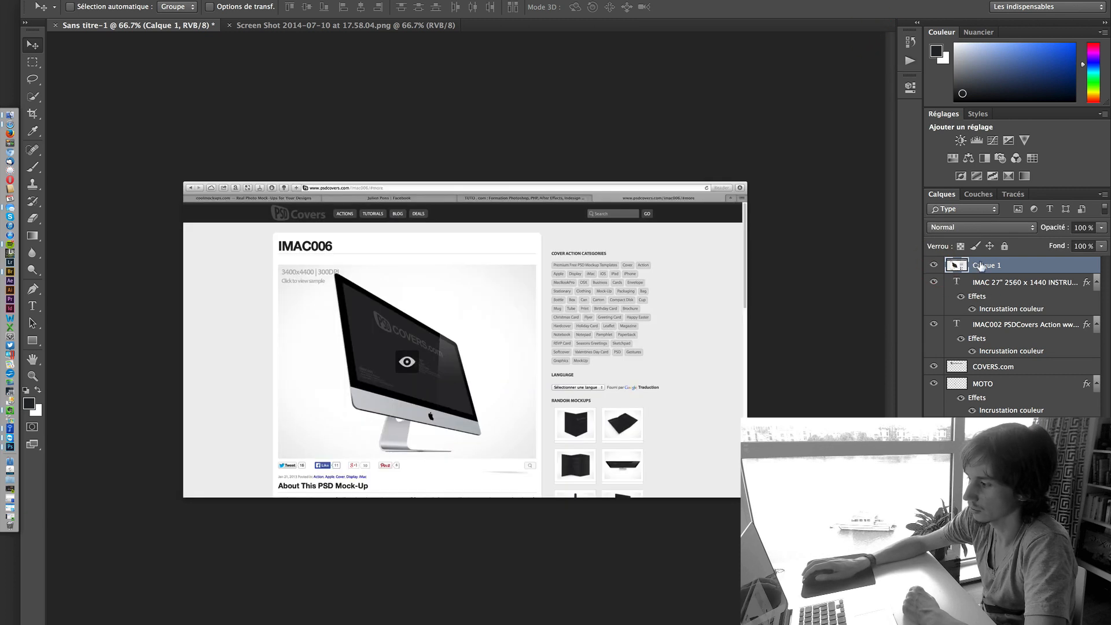
Move the screenshot layer Calque 1 beneath the MOTO layer and return it to the top of the layer stack
{"action": "left_click_drag", "start_coordinate": [981, 267], "coordinate": [978, 410]}
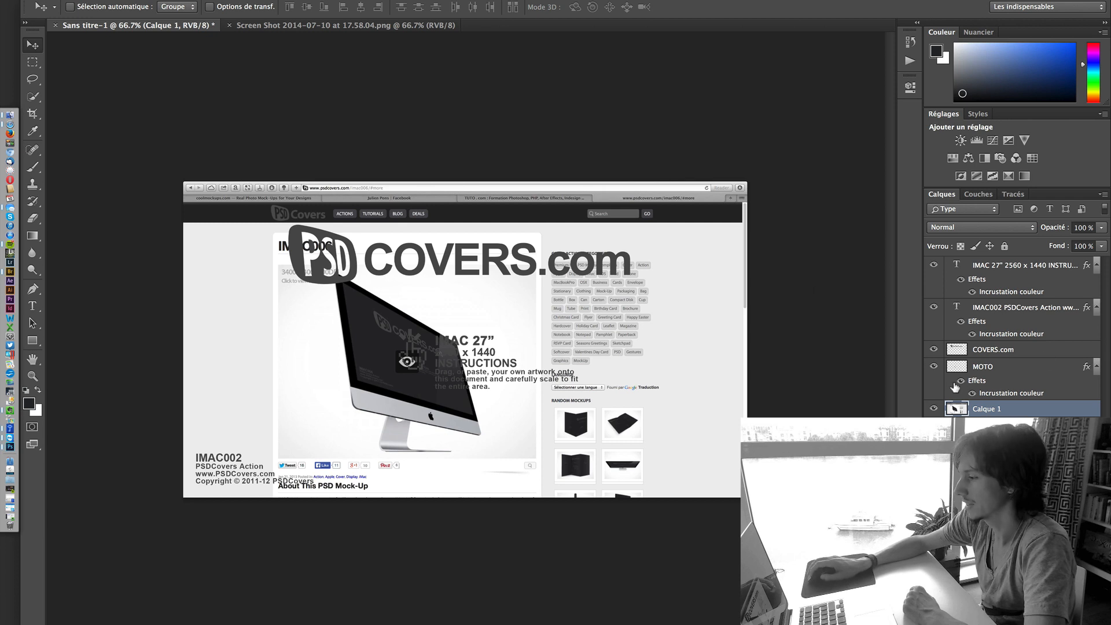
{"action": "left_click_drag", "start_coordinate": [955, 386], "coordinate": [965, 263]}
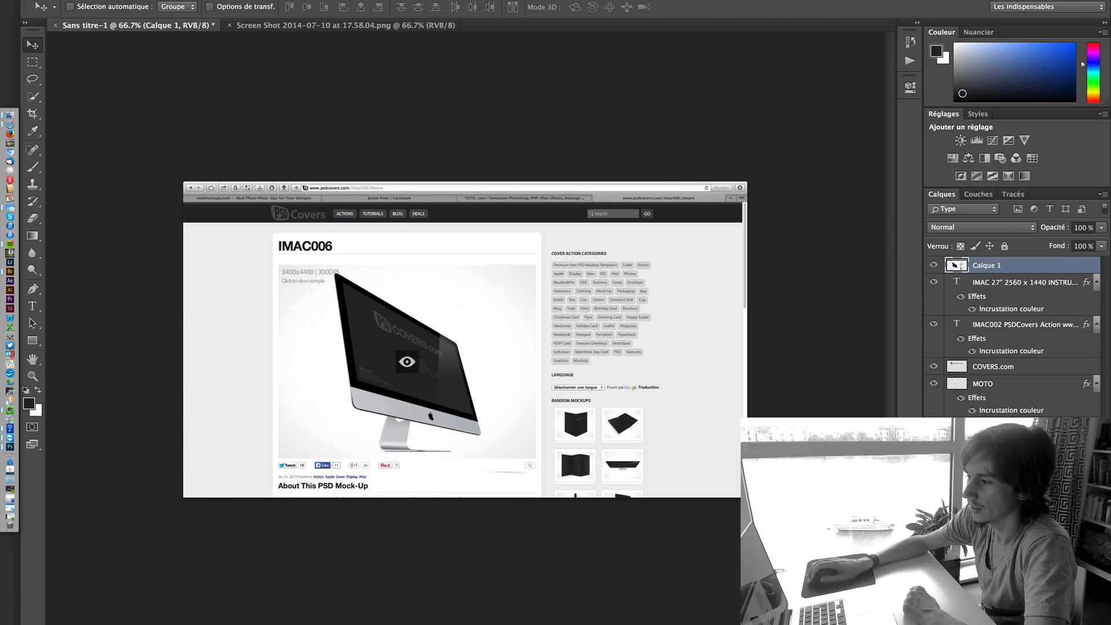
Run the STEP 2 Add Color! action, accepting every layer style dialog with its preset values, and view the whole iMac mock-up
{"action": "left_click", "coordinate": [910, 60]}
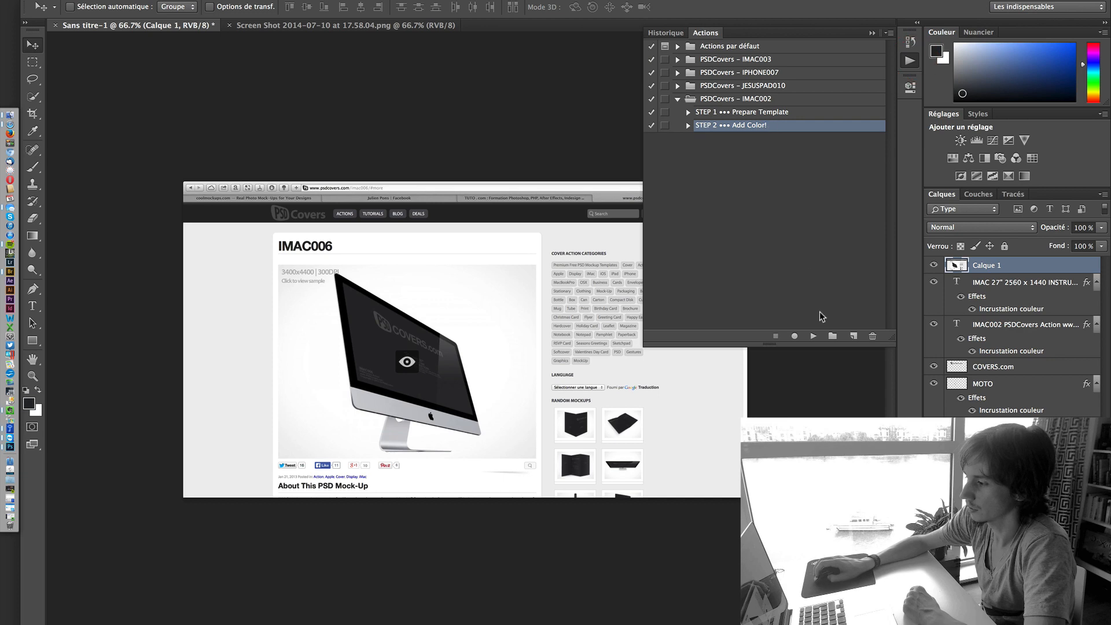
{"action": "left_click", "coordinate": [813, 335]}
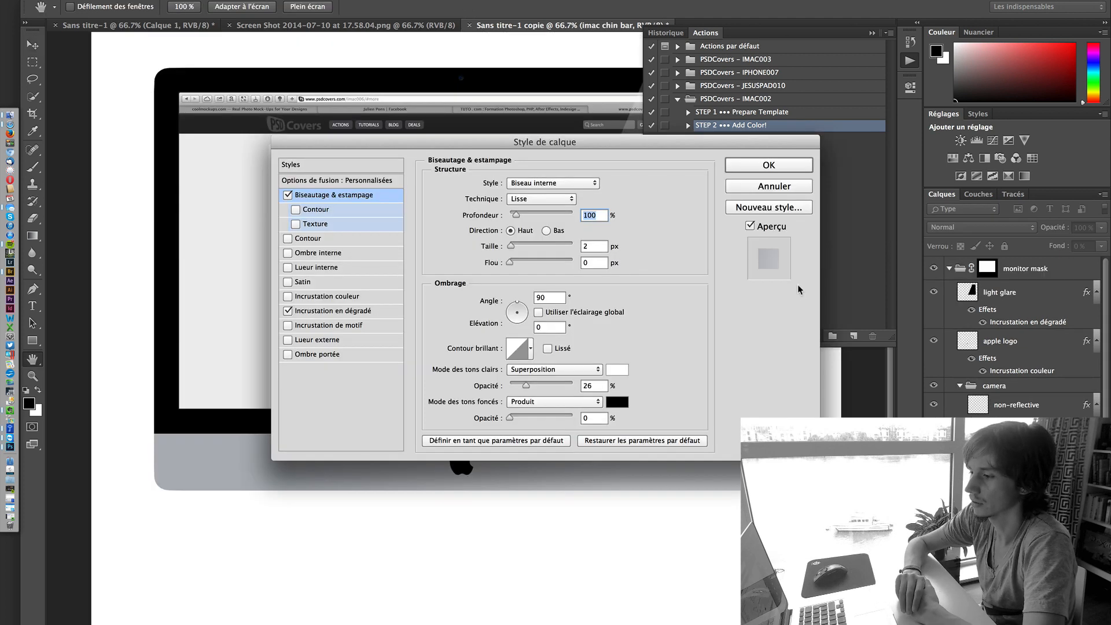
{"action": "key", "text": "Return"}
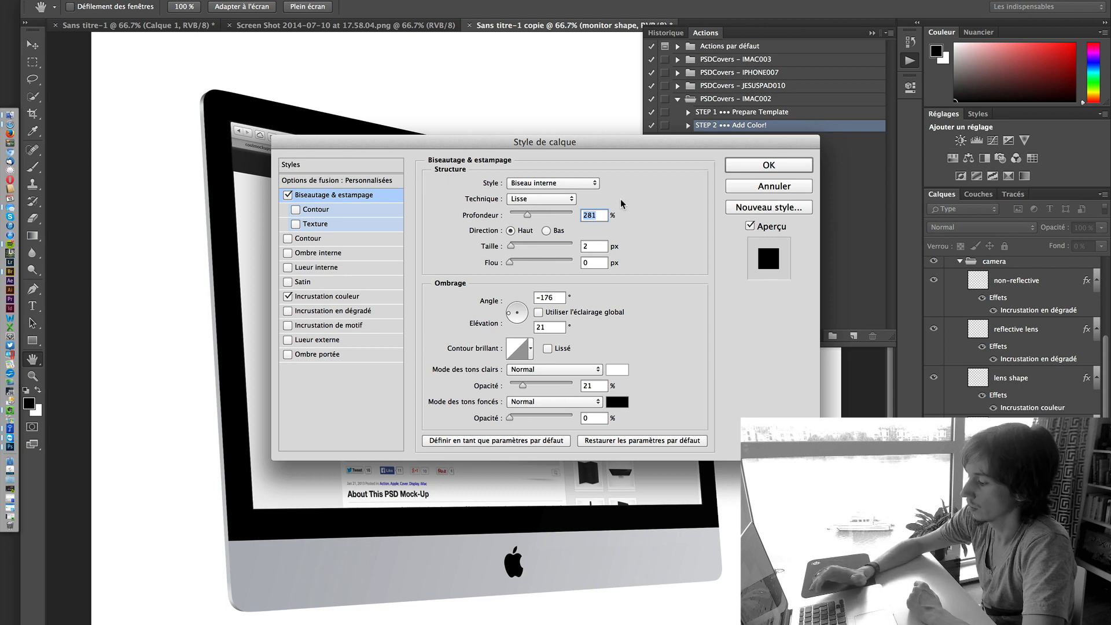
{"action": "key", "text": "Return"}
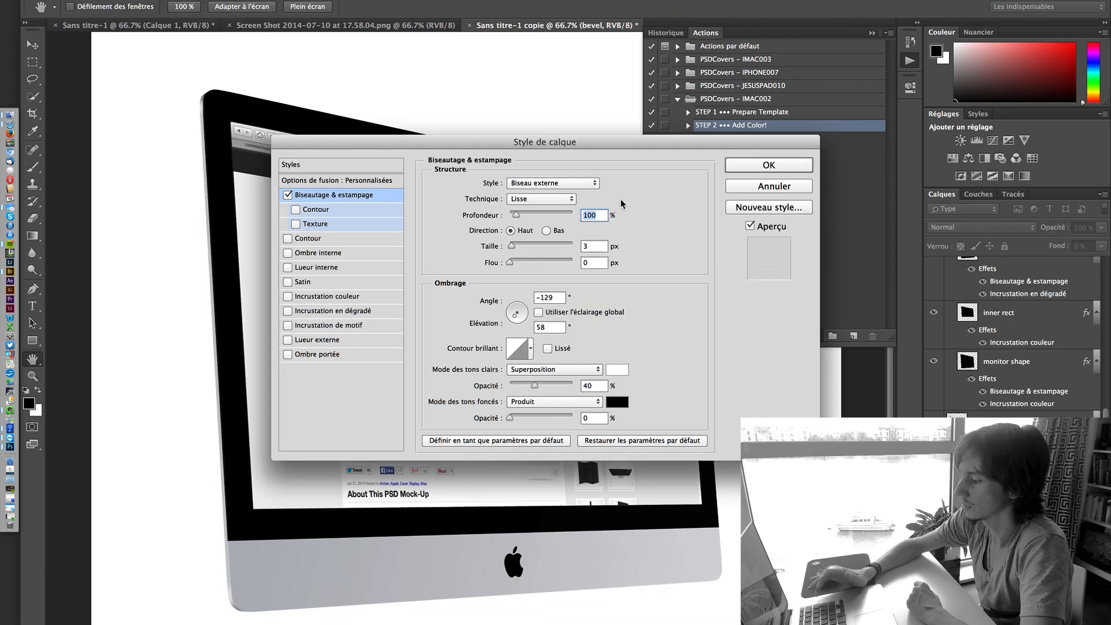
{"action": "key", "text": "Return"}
{"action": "key", "text": "Return"}
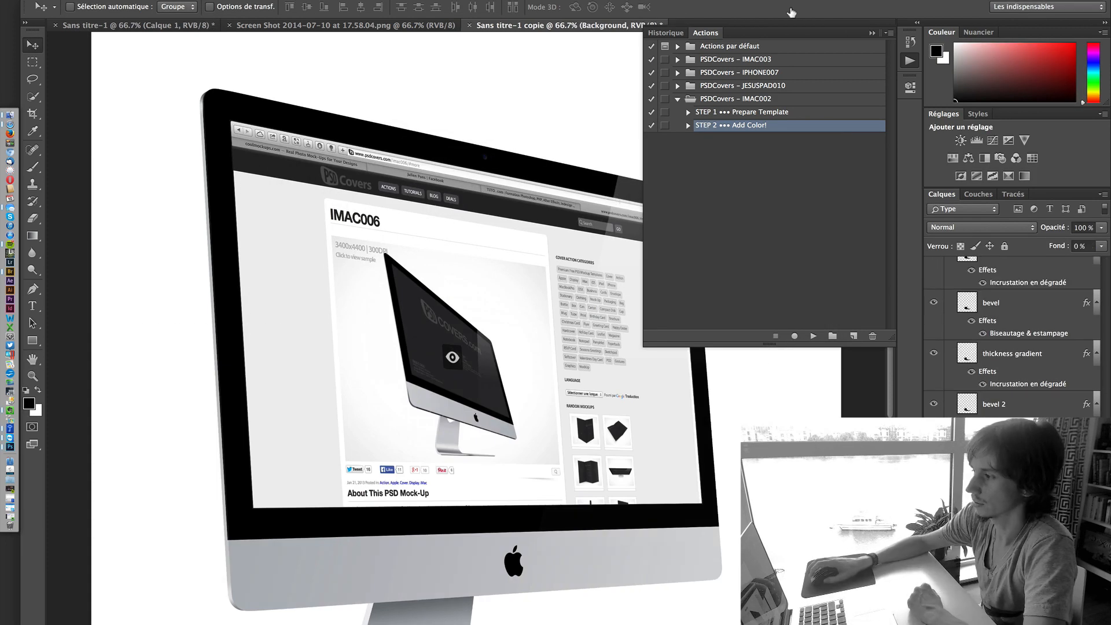
{"action": "left_click", "coordinate": [872, 33]}
{"action": "key", "text": "super+minus"}
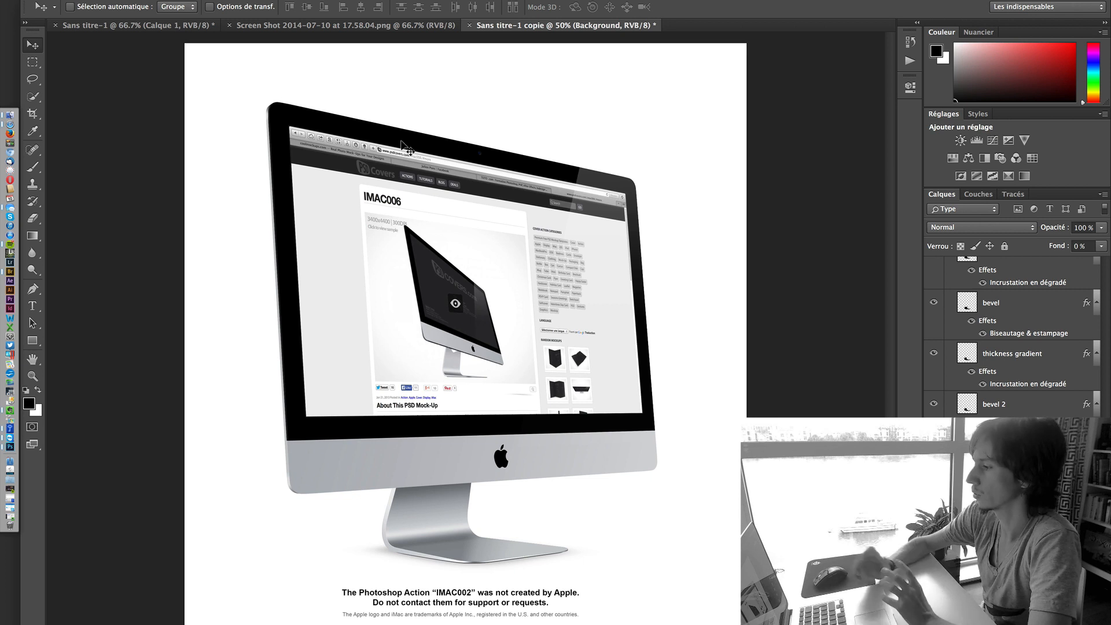
Remove the white background from the mock-up and hide the Apple group containing the disclaimer text
{"action": "scroll", "coordinate": [1013, 335], "scroll_direction": "up", "scroll_amount": 10}
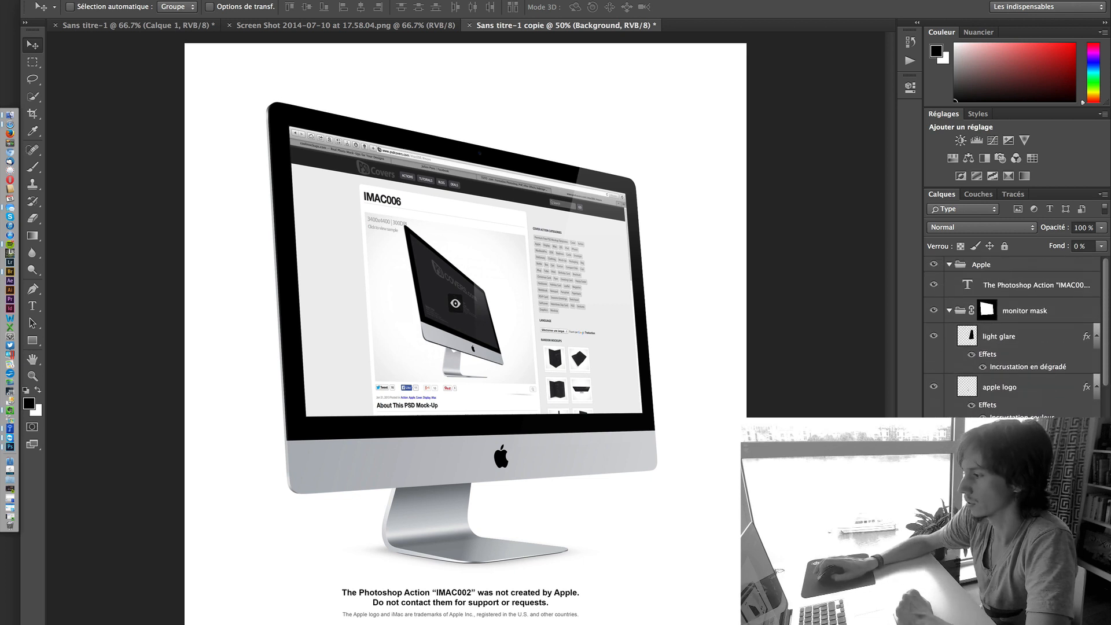
{"action": "scroll", "coordinate": [984, 336], "scroll_direction": "down", "scroll_amount": 5}
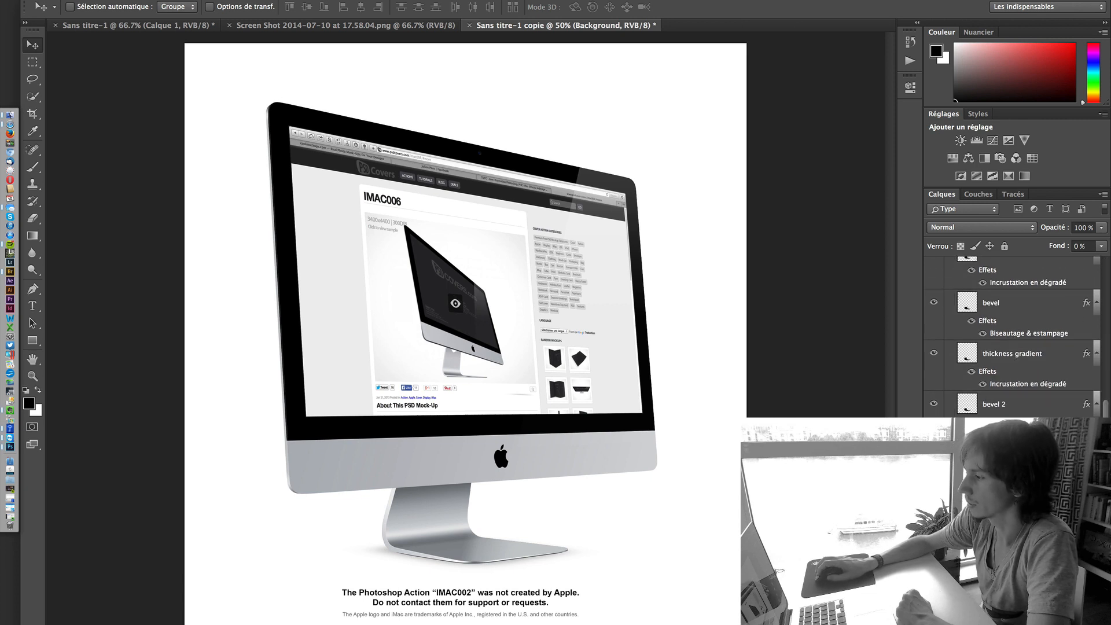
{"action": "key", "text": "Delete"}
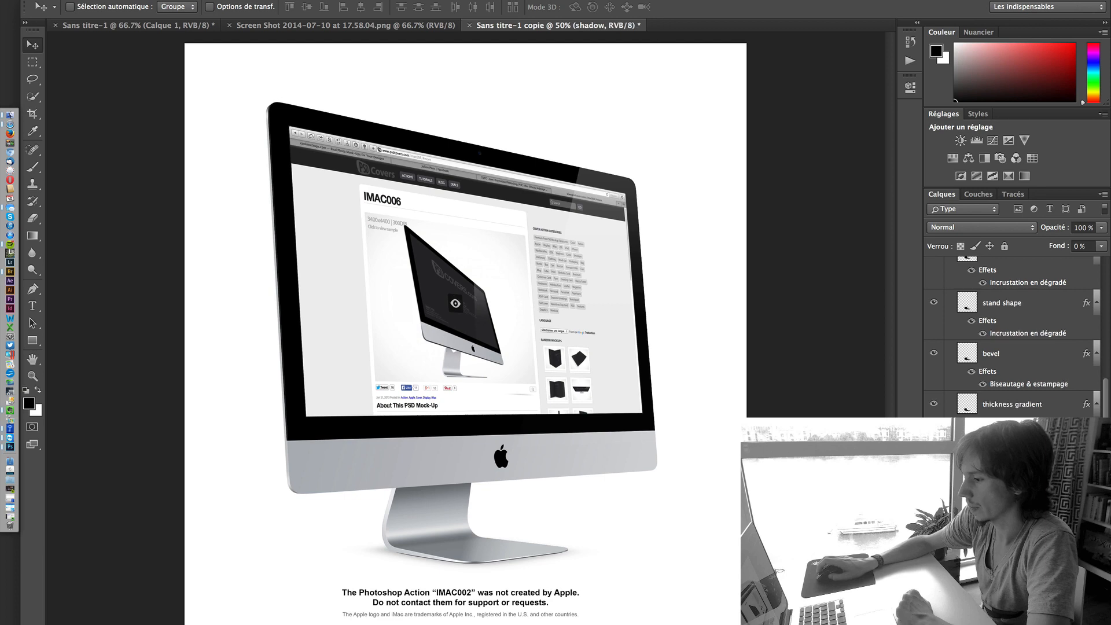
{"action": "scroll", "coordinate": [1013, 335], "scroll_direction": "up", "scroll_amount": 5}
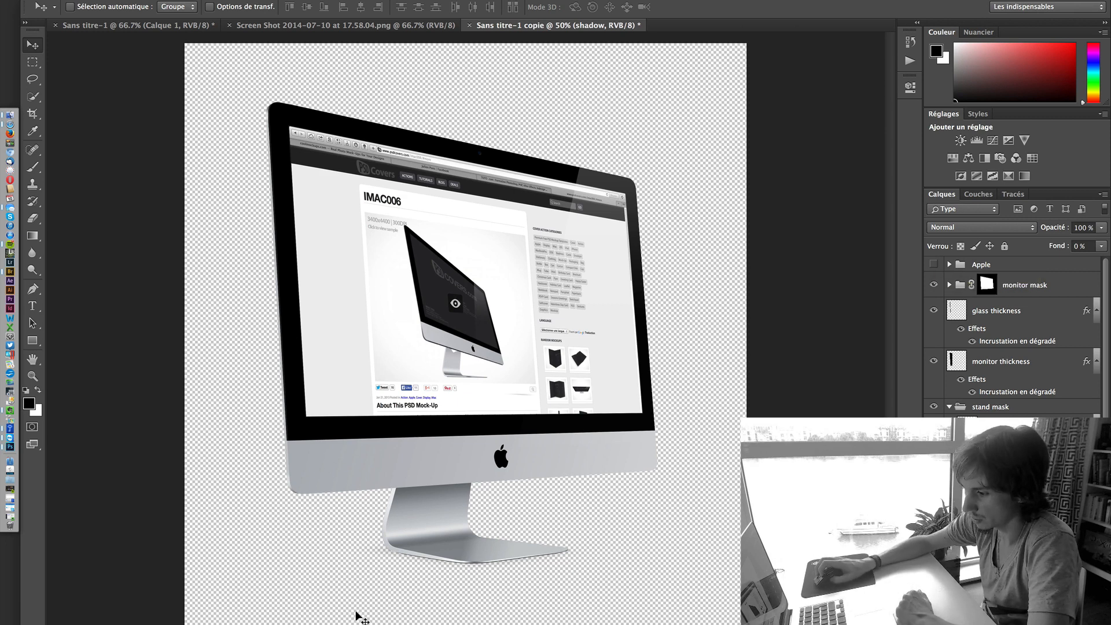
Create a new layer named TEST in the mock-up document
{"action": "scroll", "coordinate": [1013, 335], "scroll_direction": "down", "scroll_amount": 5}
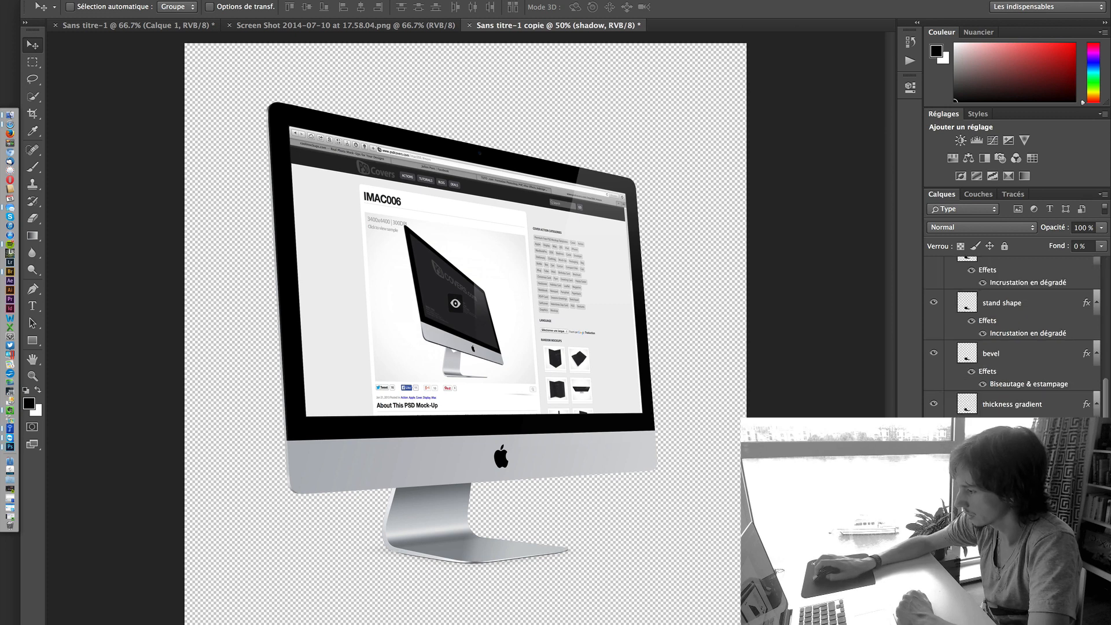
{"action": "key", "text": "shift+super+n"}
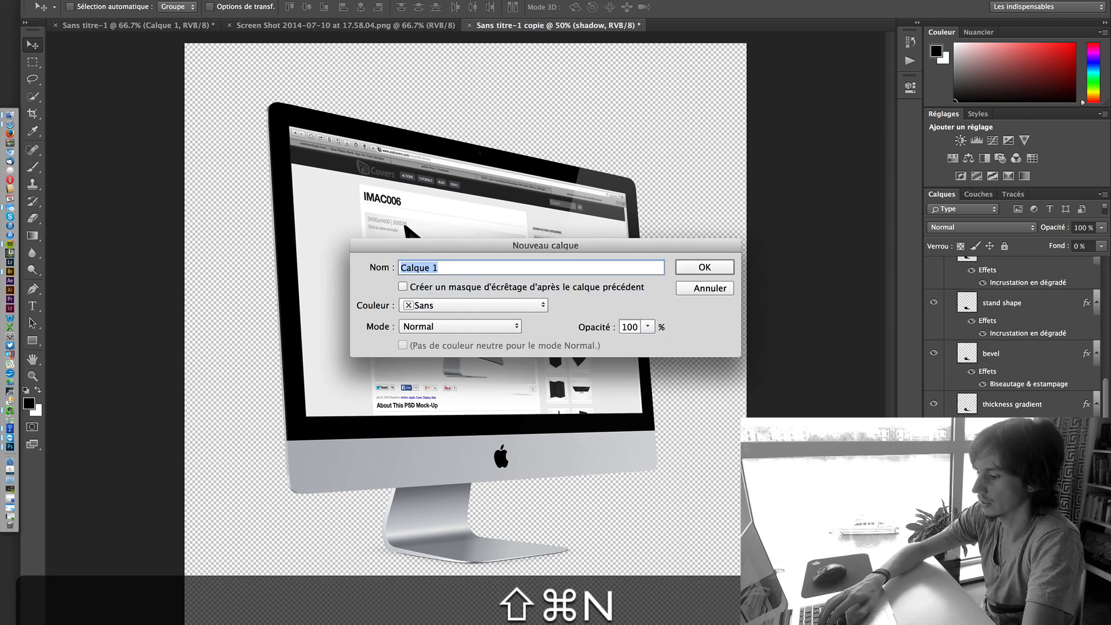
{"action": "type", "text": "TEST"}
{"action": "key", "text": "shift+Return"}
Fill the TEST layer with bright red using the Paint Bucket tool
{"action": "key", "text": "g"}
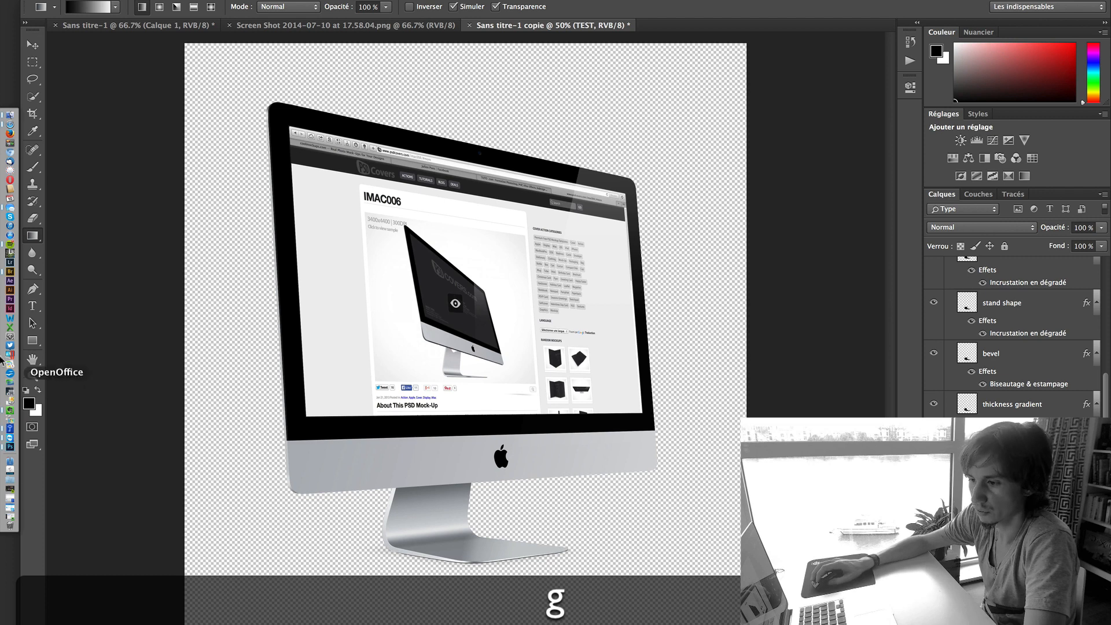
{"action": "left_click", "coordinate": [29, 403]}
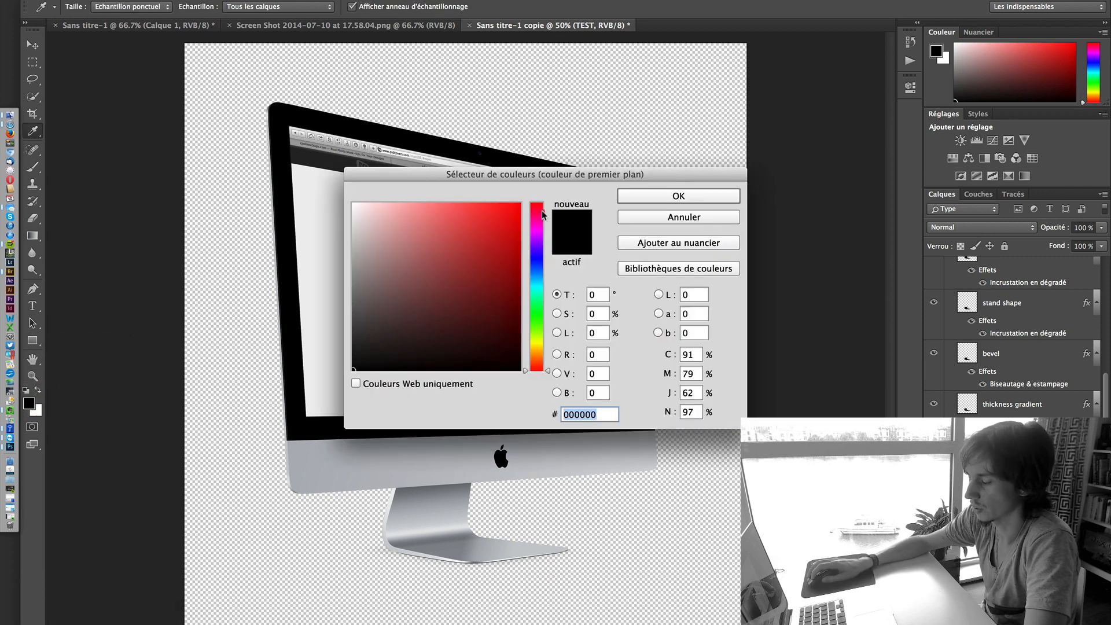
{"action": "left_click", "coordinate": [509, 214]}
{"action": "left_click", "coordinate": [678, 196]}
{"action": "key", "text": "shift+g"}
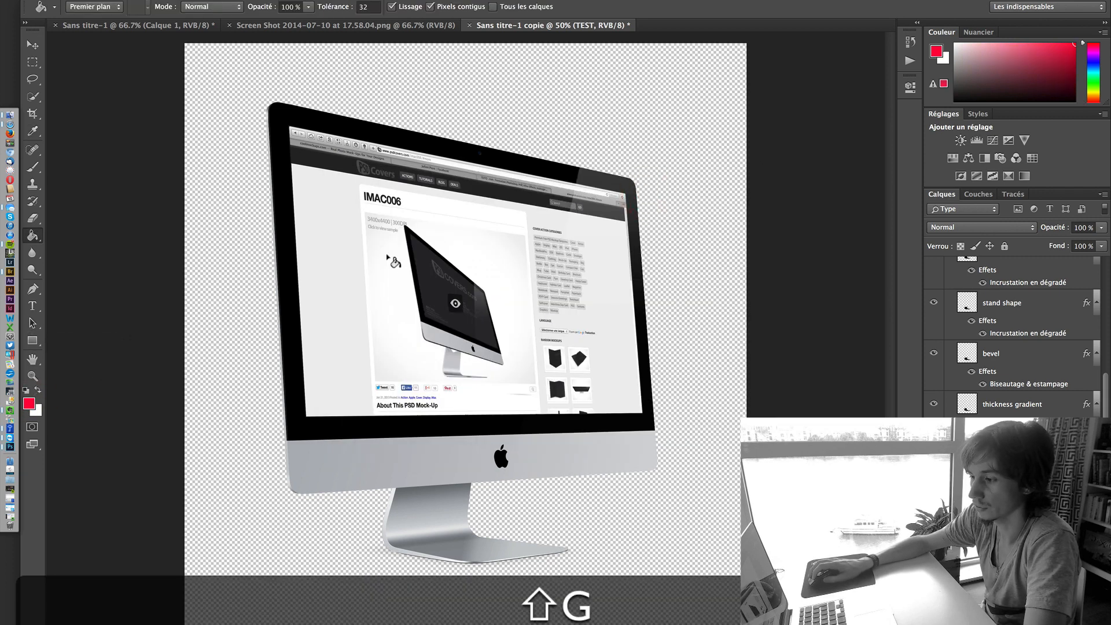
{"action": "left_click", "coordinate": [699, 381]}
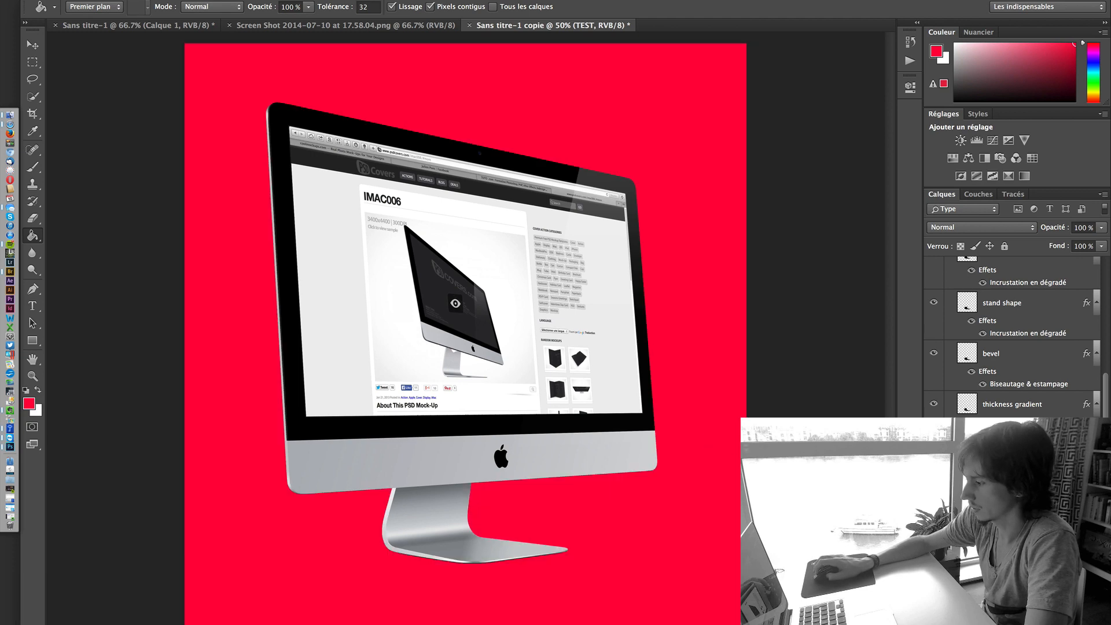
Place the red TEST layer beneath the shadow layer and inspect the stand's shadow at 400% zoom
{"action": "scroll", "coordinate": [1012, 337], "scroll_direction": "down", "scroll_amount": 2}
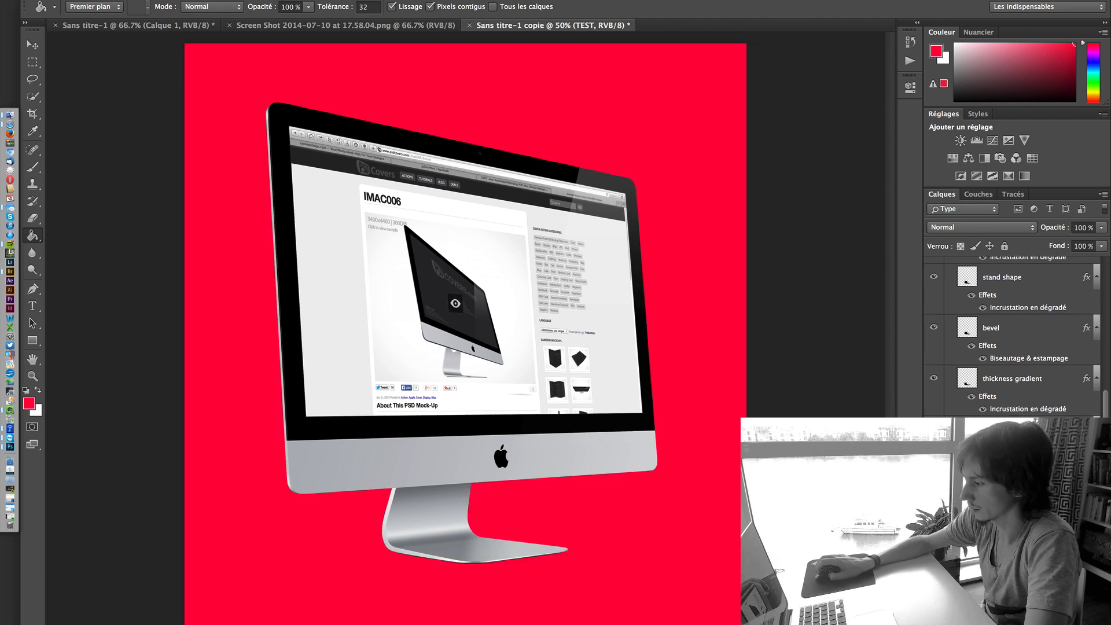
{"action": "key", "text": "z"}
{"action": "left_click_drag", "start_coordinate": [405, 541], "coordinate": [404, 540]}
{"action": "key", "text": "space"}
{"action": "left_click_drag", "start_coordinate": [263, 546], "coordinate": [139, 371]}
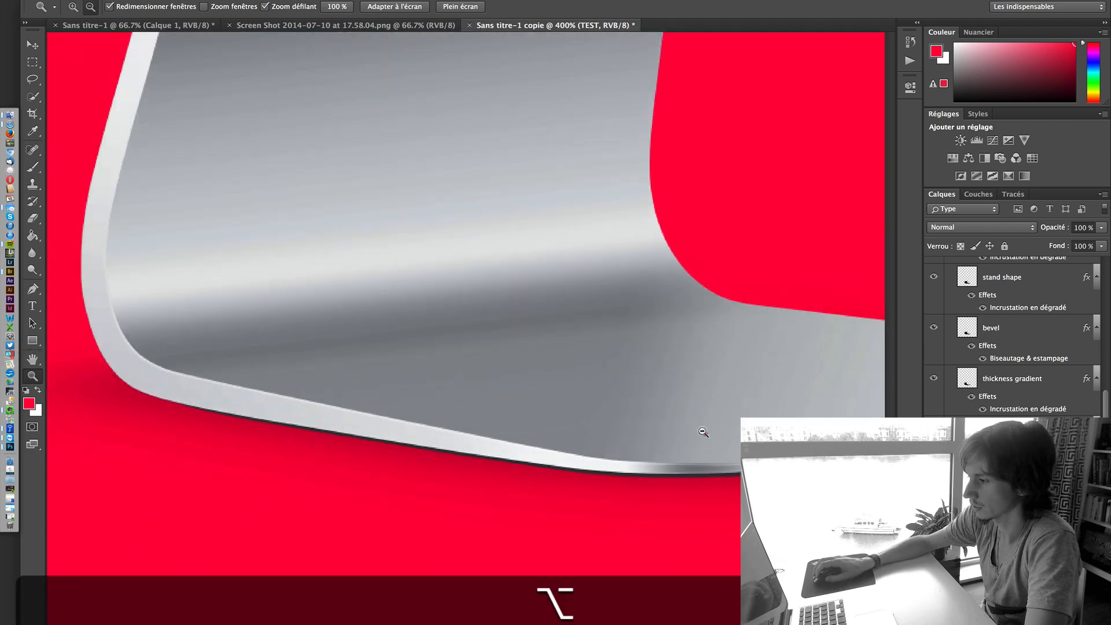
{"action": "left_click", "coordinate": [703, 432], "text": "alt"}
{"action": "left_click", "coordinate": [703, 433], "text": "alt"}
{"action": "left_click", "coordinate": [702, 434], "text": "alt"}
{"action": "left_click", "coordinate": [702, 436], "text": "alt"}
{"action": "left_click", "coordinate": [701, 436], "text": "alt"}
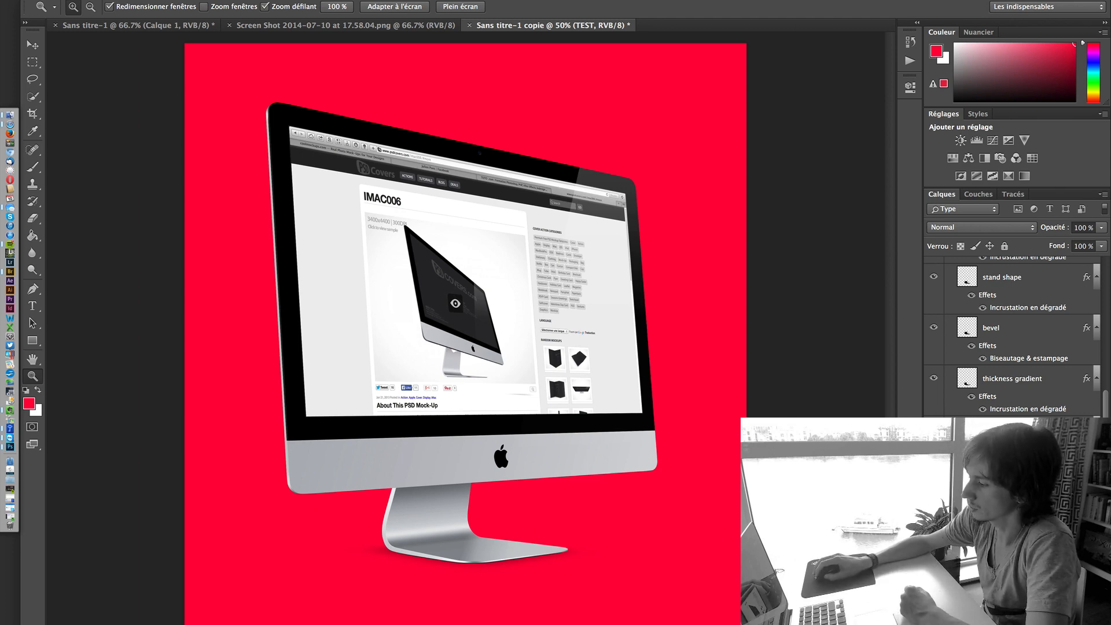
Delete the TEST layer and collapse the stand mask group
{"action": "key", "text": "Delete"}
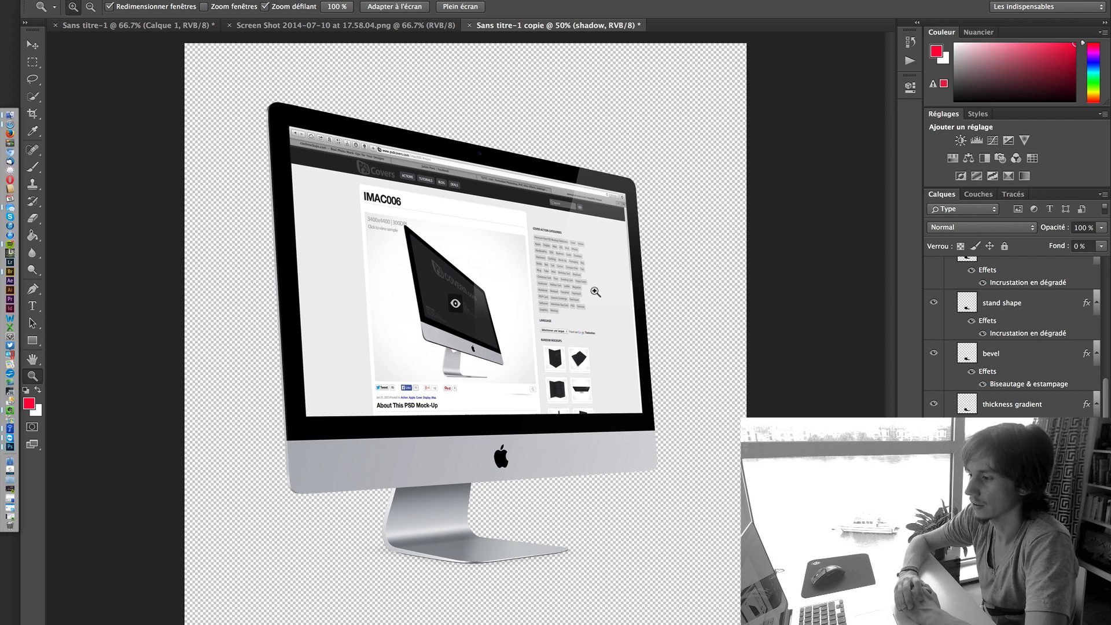
{"action": "scroll", "coordinate": [1105, 371], "scroll_direction": "up", "scroll_amount": 5}
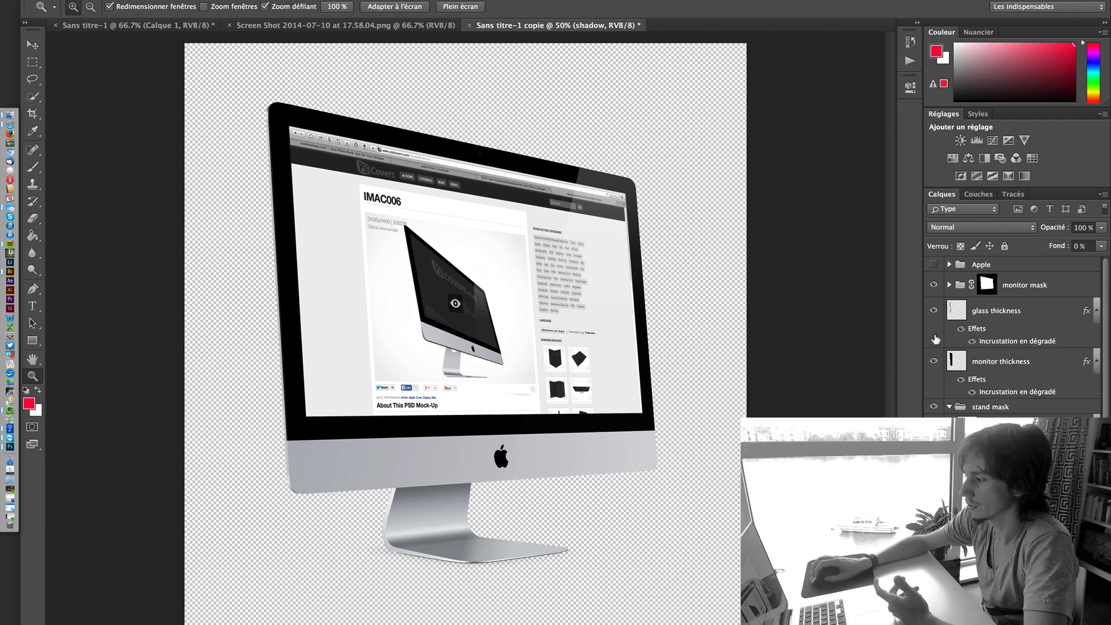
{"action": "left_click", "coordinate": [948, 407]}
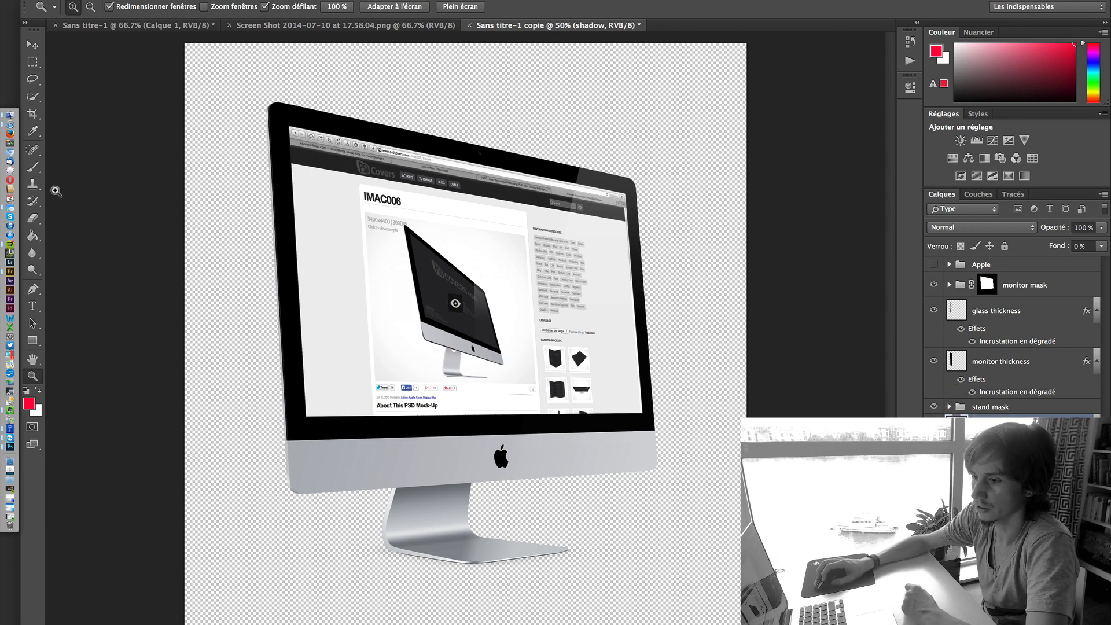
Switch to the web browser and search Google Images for "imac"
{"action": "left_click", "coordinate": [10, 126]}
{"action": "left_click", "coordinate": [873, 4]}
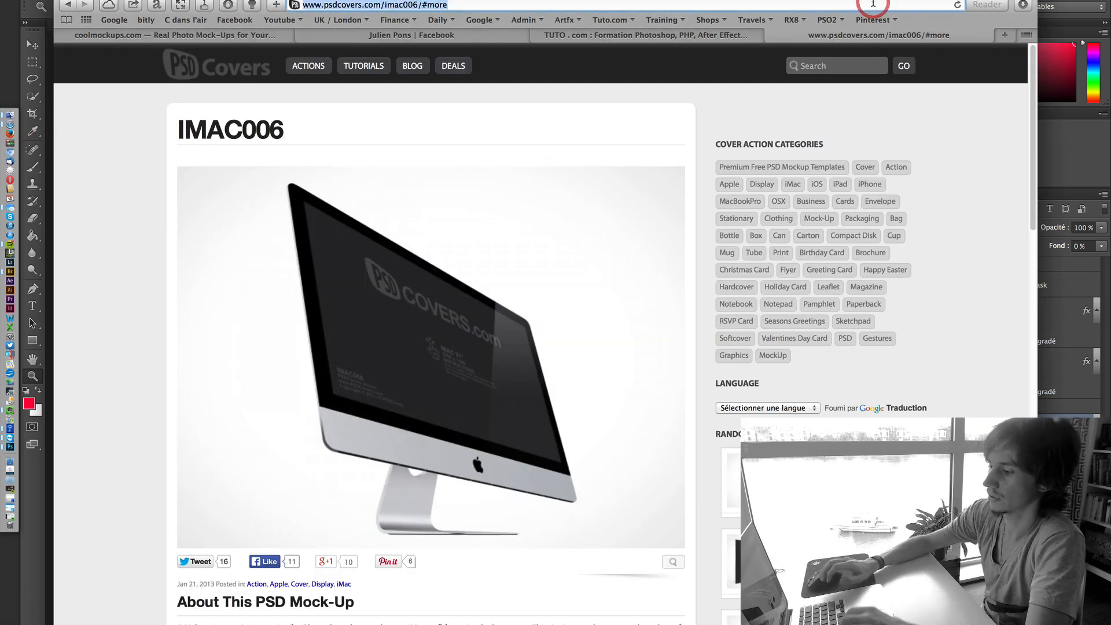
{"action": "type", "text": "imac"}
{"action": "key", "text": "Return"}
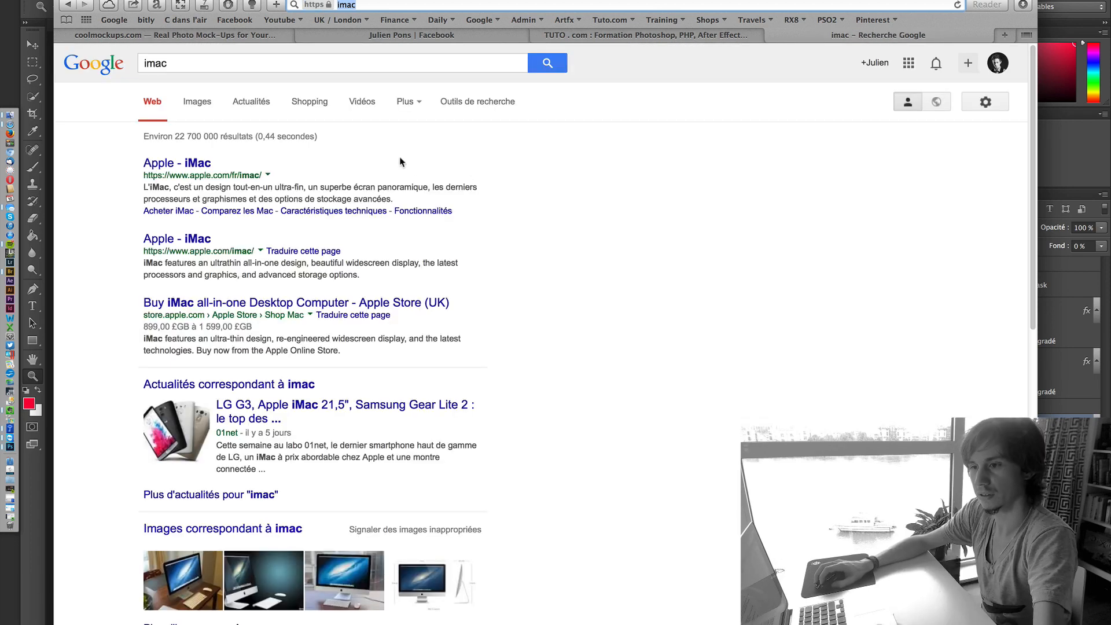
{"action": "left_click", "coordinate": [209, 105]}
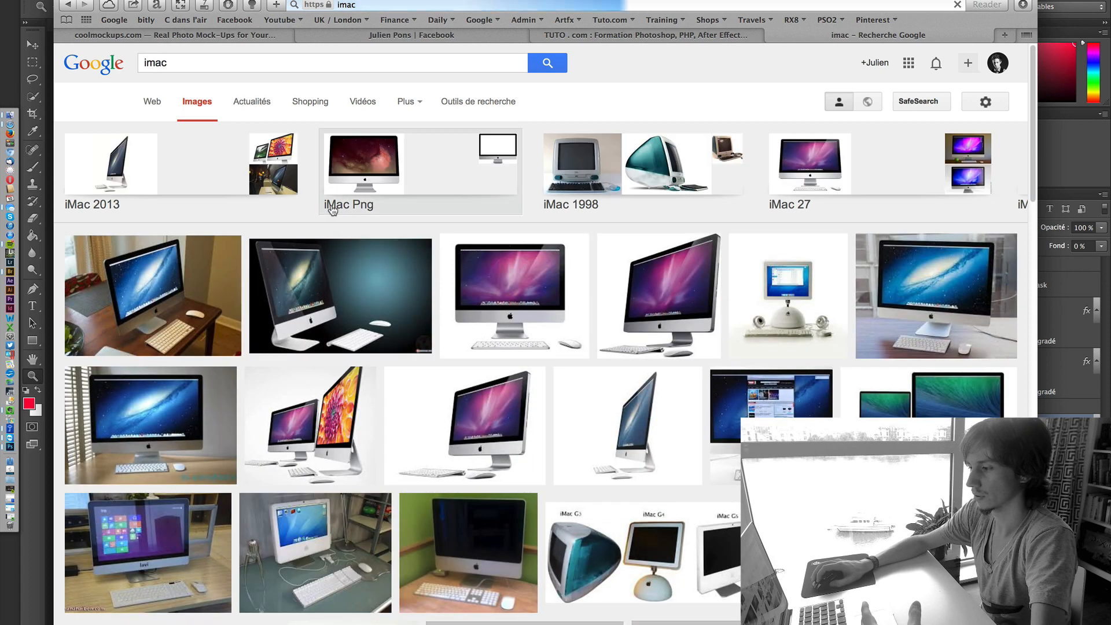
Open the angled 27-inch iMac photo from logosystems.co.uk at full size and copy the image
{"action": "left_click", "coordinate": [699, 295]}
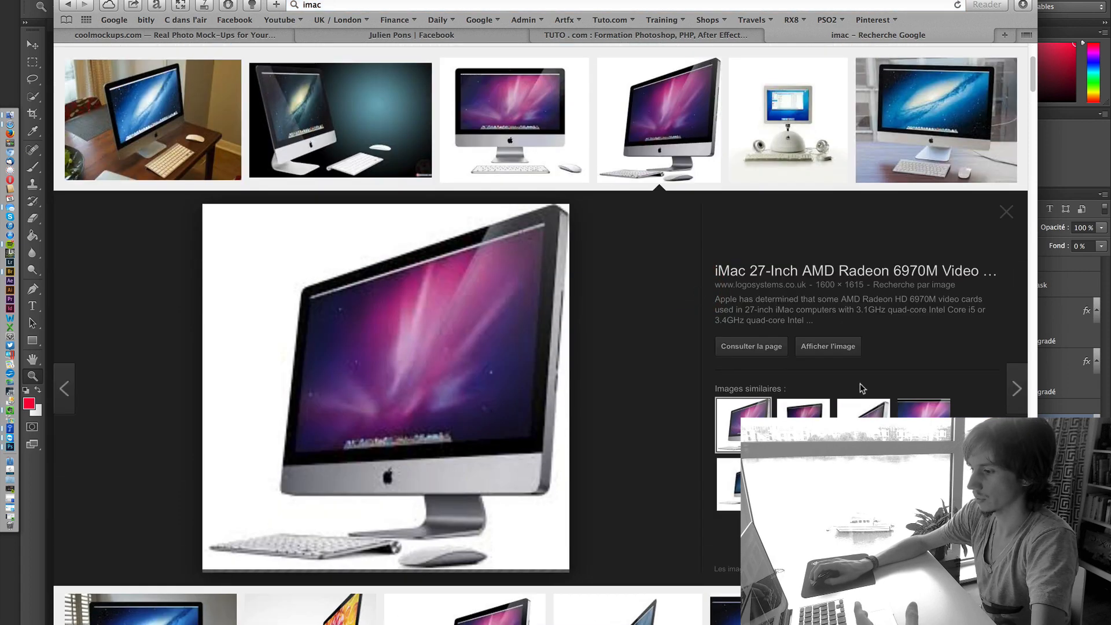
{"action": "left_click", "coordinate": [827, 346]}
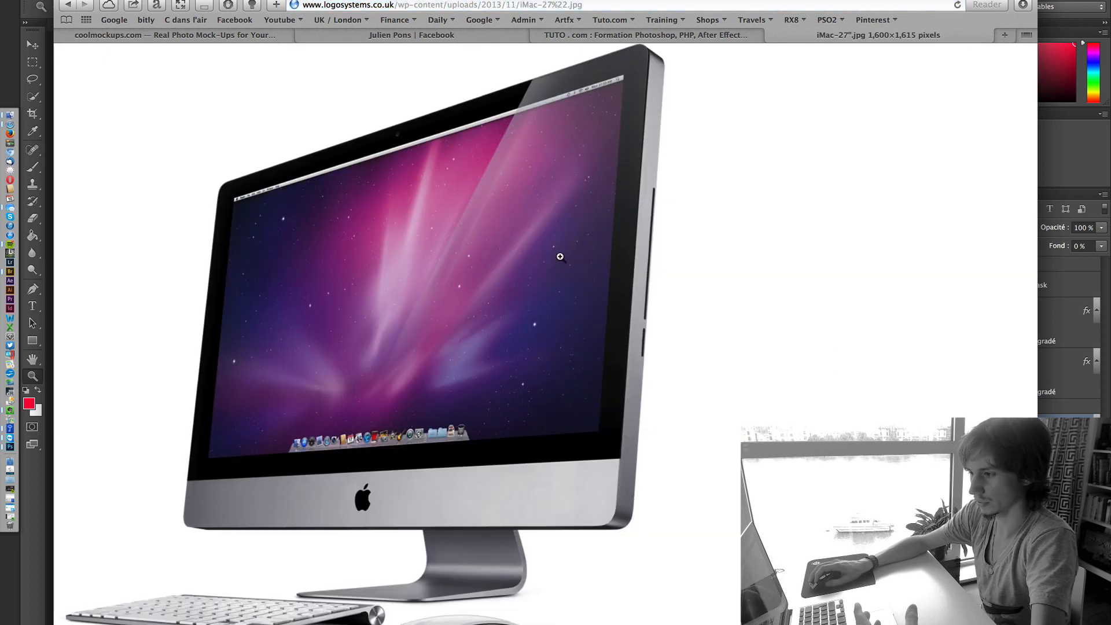
{"action": "right_click", "coordinate": [538, 223]}
{"action": "left_click", "coordinate": [609, 308]}
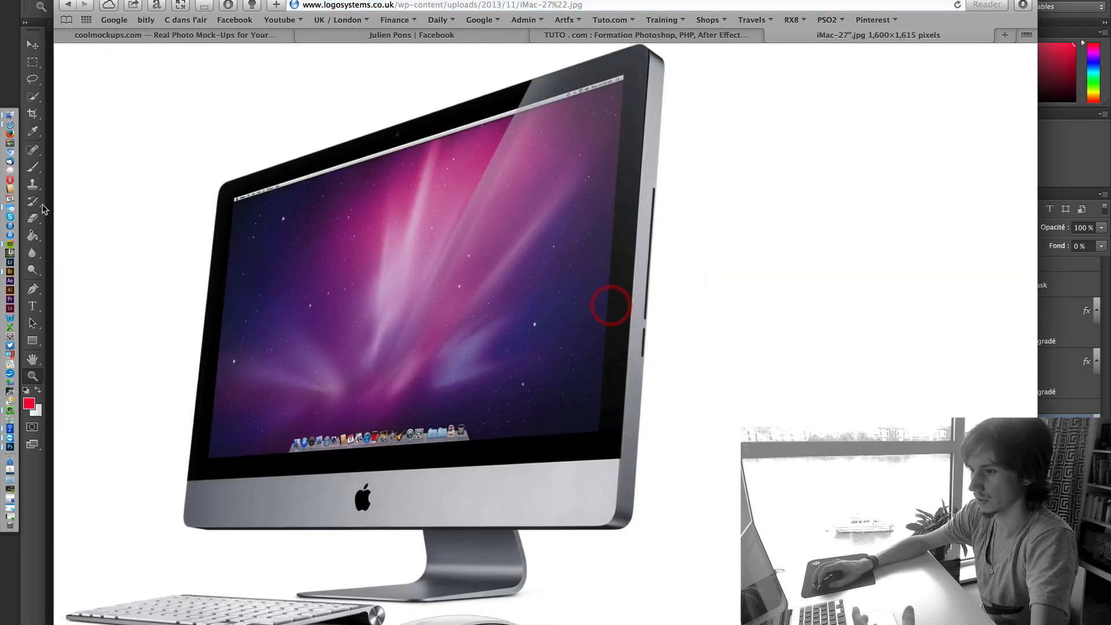
Switch to Photoshop, create a 1600 x 1615 pixel document at 72 pixels/inch, and paste the copied iMac photo
{"action": "key", "text": "super+Tab"}
{"action": "left_click", "coordinate": [33, 61]}
{"action": "key", "text": "super+n"}
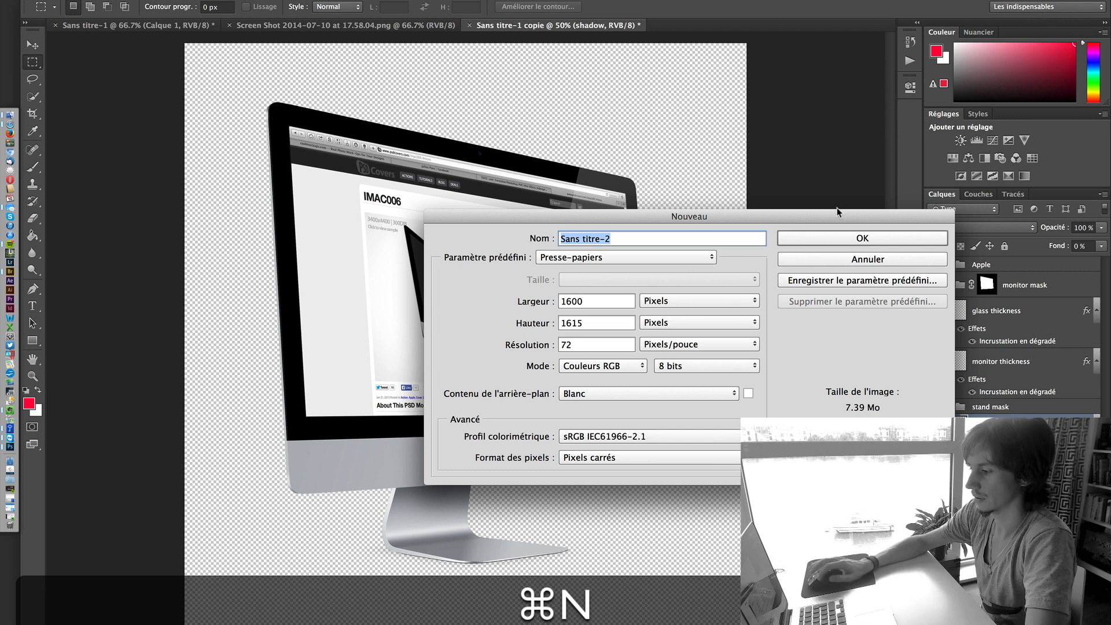
{"action": "key", "text": "super+Return"}
{"action": "key", "text": "super+v"}
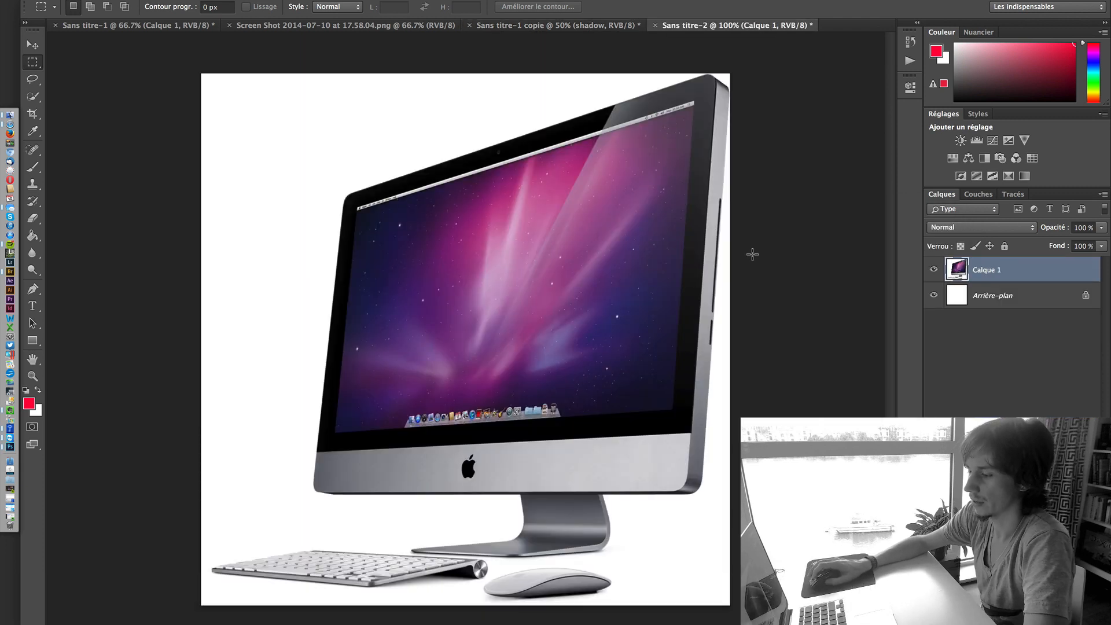
Start a Pen tool path at the upper-left corner of the iMac's display area
{"action": "key", "text": "z"}
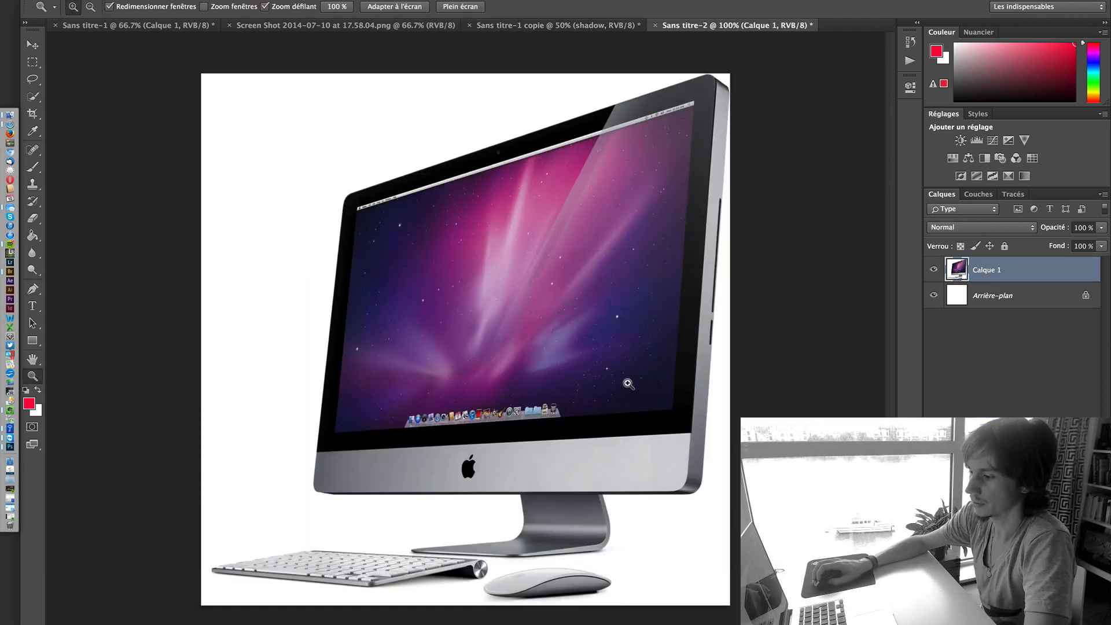
{"action": "left_click", "coordinate": [347, 191]}
{"action": "left_click", "coordinate": [348, 192]}
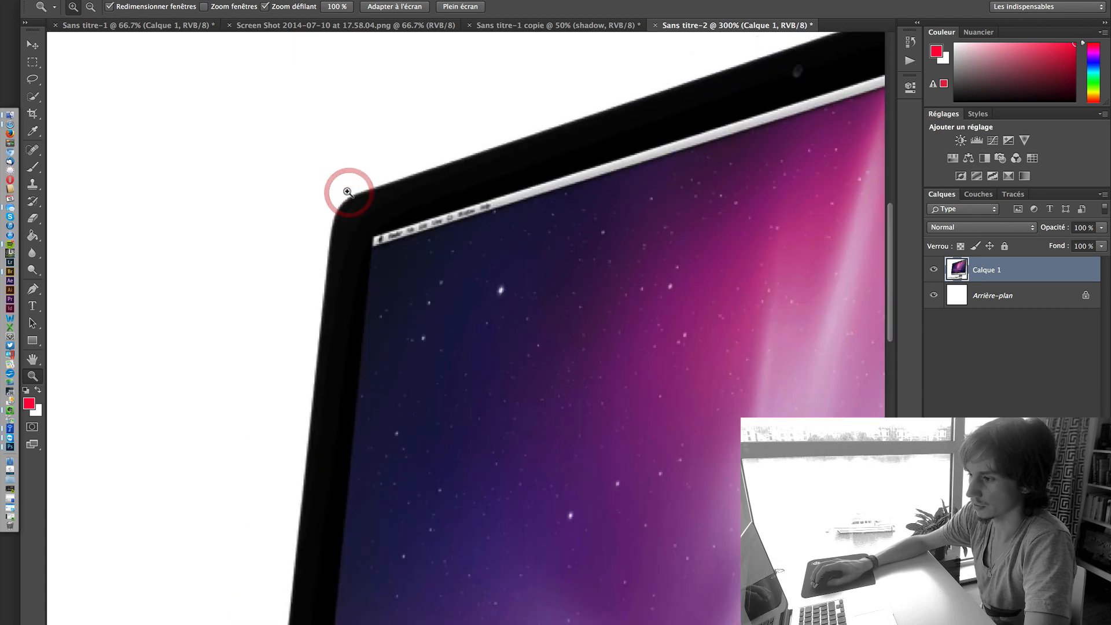
{"action": "key", "text": "space"}
{"action": "left_click_drag", "start_coordinate": [434, 298], "coordinate": [337, 294]}
{"action": "key", "text": "p"}
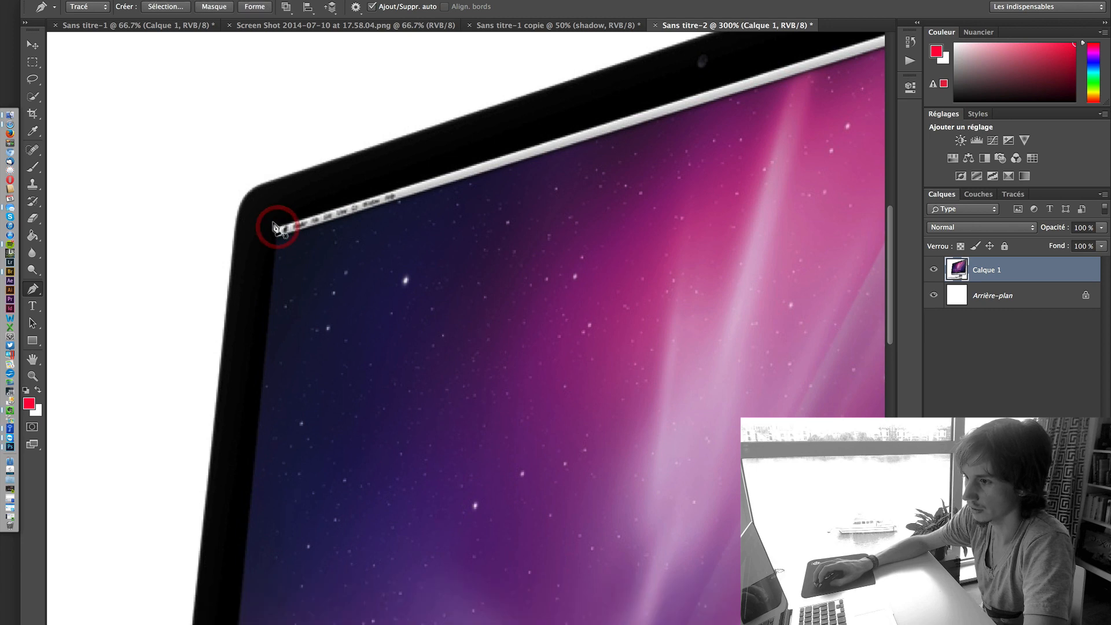
Extend the path with straight segments through the upper-right and lower-right corners of the iMac's display area
{"action": "key", "text": "space"}
{"action": "left_click_drag", "start_coordinate": [572, 183], "coordinate": [79, 332]}
{"action": "left_click_drag", "start_coordinate": [380, 241], "coordinate": [746, 154]}
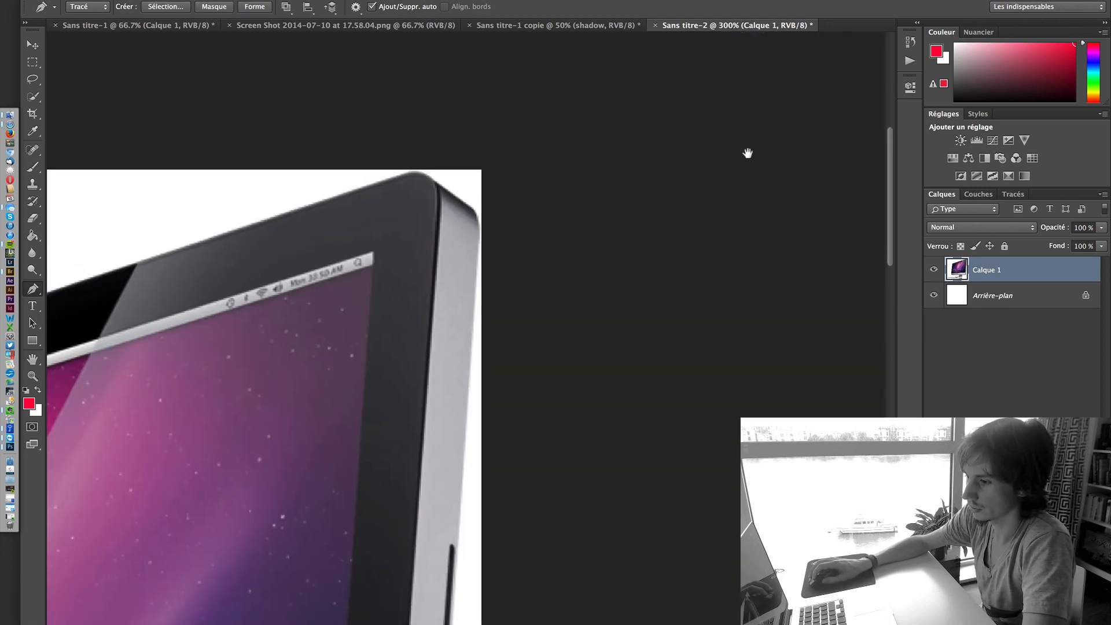
{"action": "left_click_drag", "start_coordinate": [534, 199], "coordinate": [639, 168]}
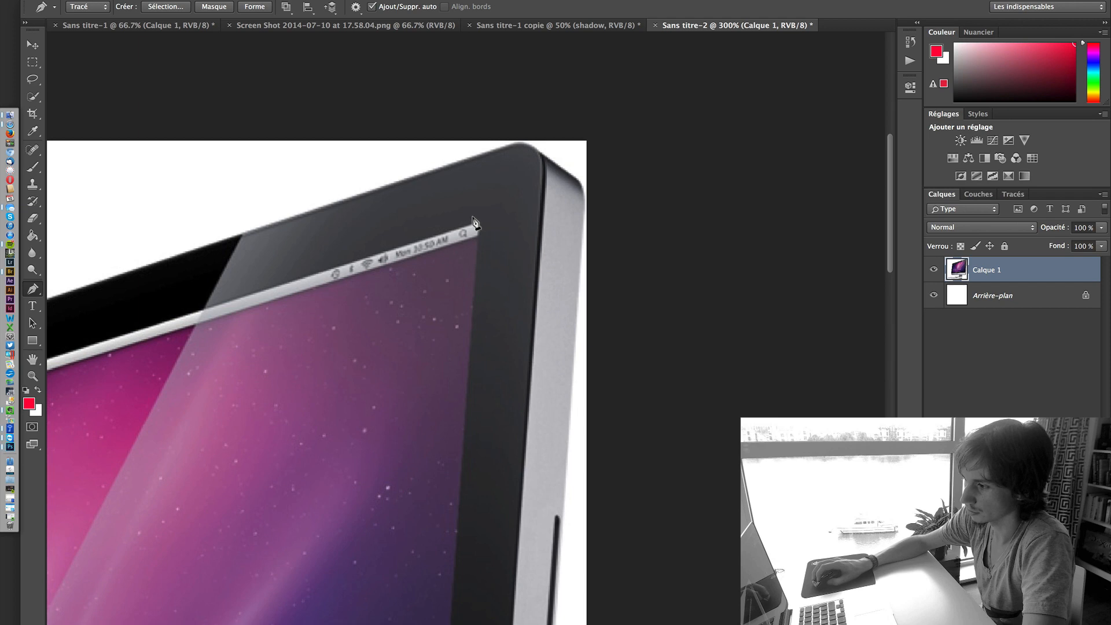
{"action": "key", "text": "space"}
{"action": "left_click_drag", "start_coordinate": [444, 260], "coordinate": [484, 141]}
{"action": "left_click_drag", "start_coordinate": [457, 399], "coordinate": [559, 103]}
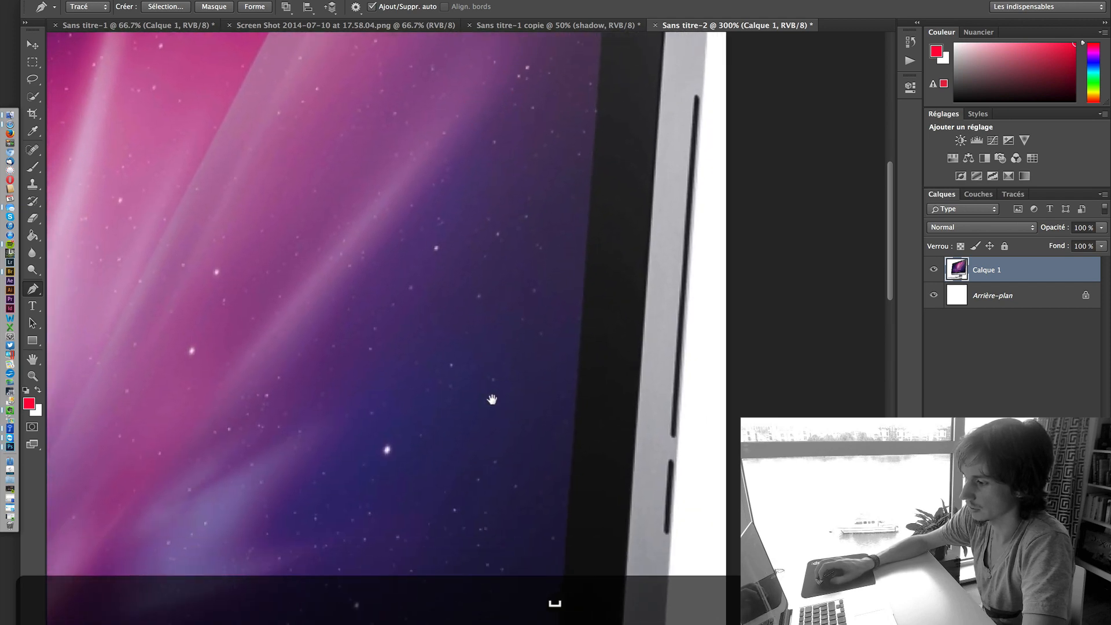
{"action": "left_click_drag", "start_coordinate": [487, 431], "coordinate": [551, 87]}
{"action": "key", "text": "ctrl"}
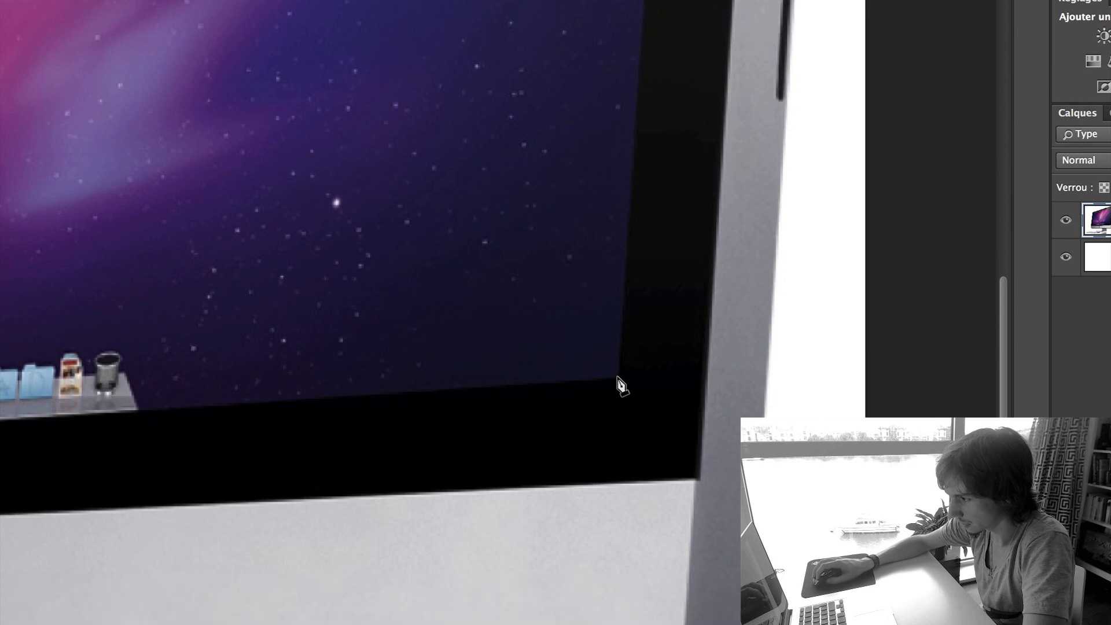
{"action": "key", "text": "super+z"}
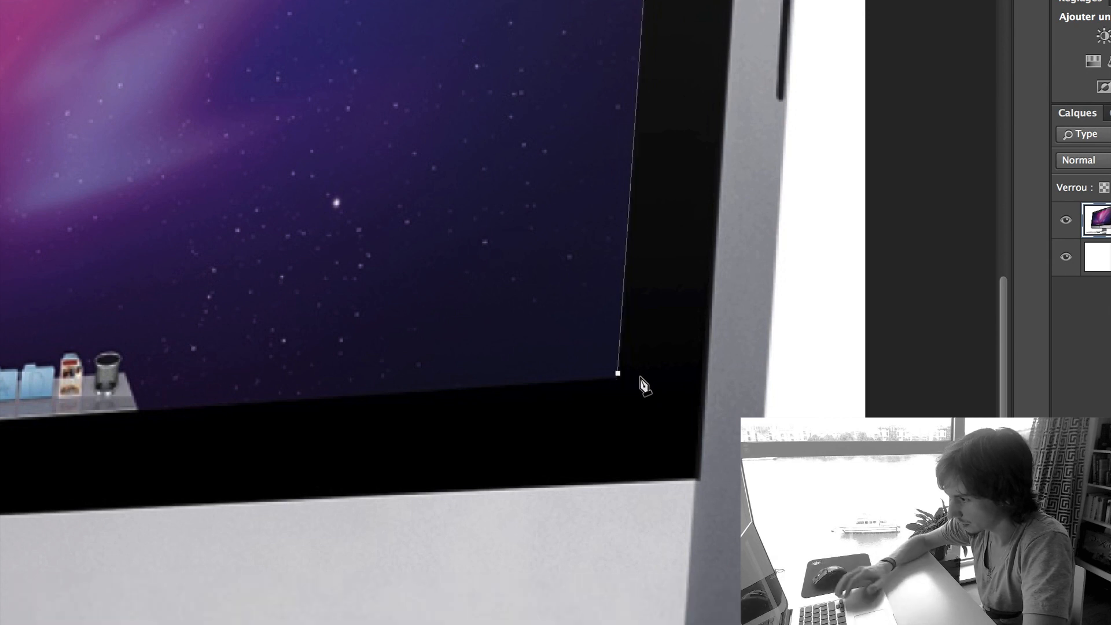
Add the display's lower-left corner to the path and close it at the starting point
{"action": "key", "text": "space"}
{"action": "left_click_drag", "start_coordinate": [189, 293], "coordinate": [758, 289]}
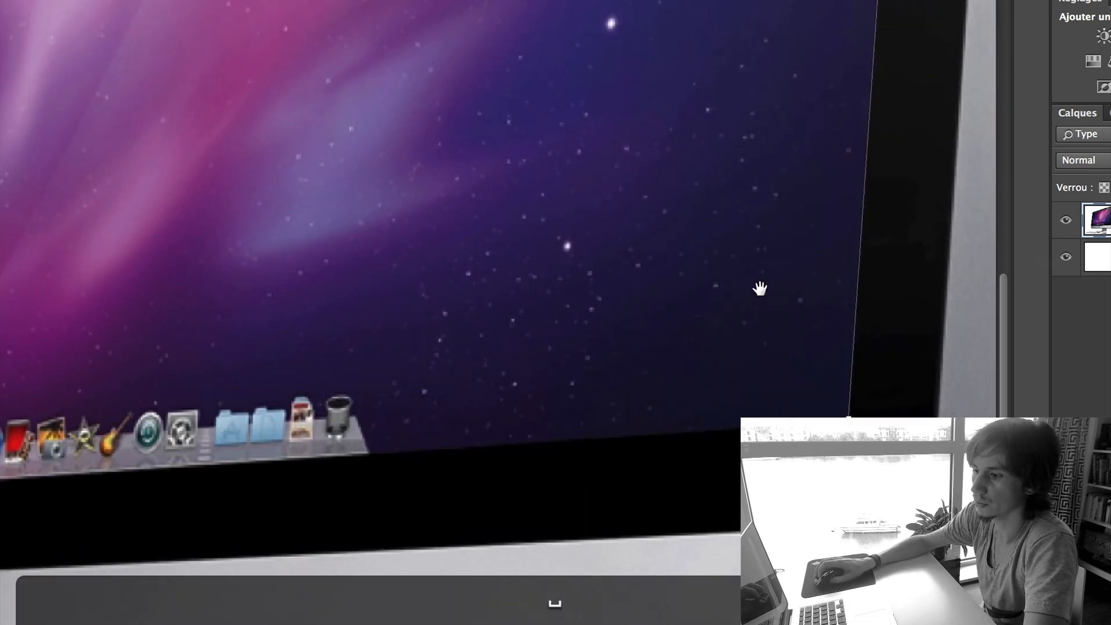
{"action": "left_click_drag", "start_coordinate": [225, 426], "coordinate": [1039, 315]}
{"action": "left_click_drag", "start_coordinate": [765, 334], "coordinate": [734, 338]}
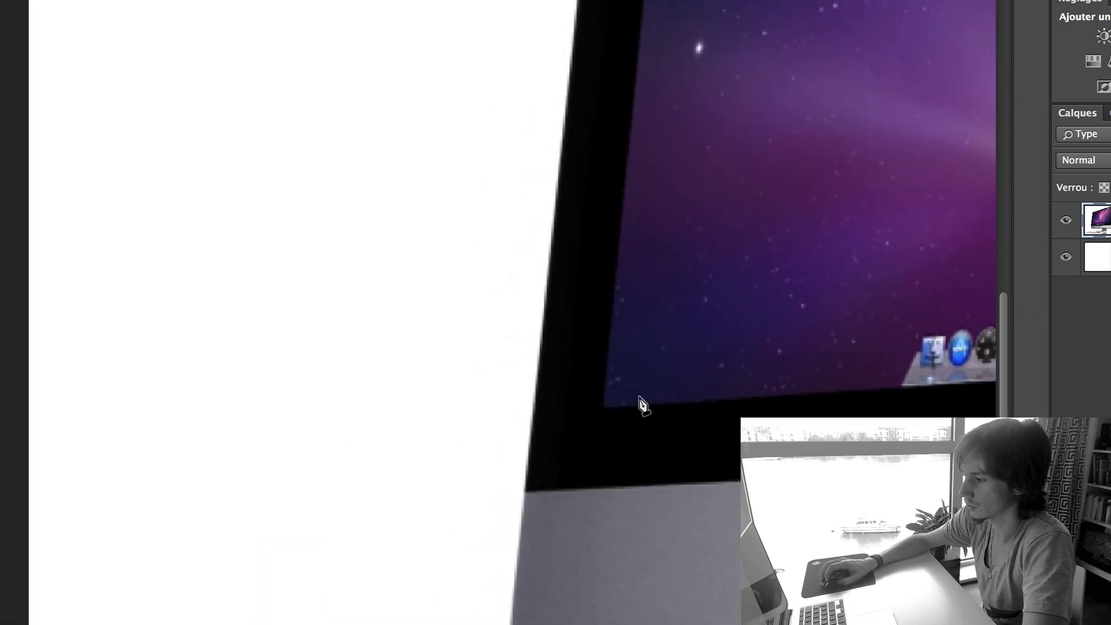
{"action": "key", "text": "space"}
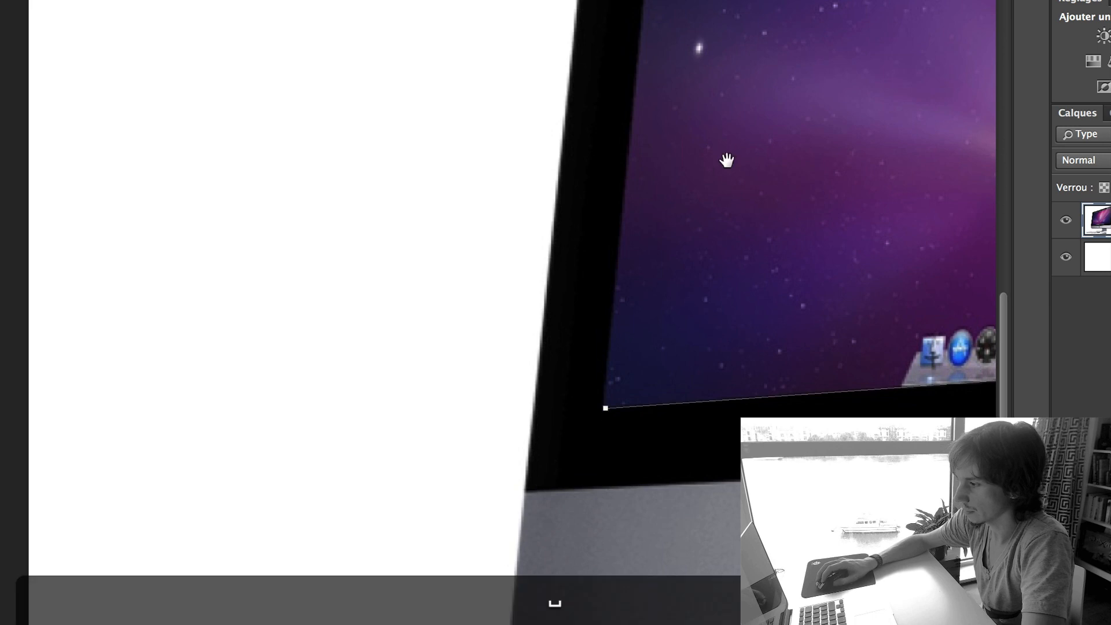
{"action": "left_click_drag", "start_coordinate": [726, 161], "coordinate": [575, 474]}
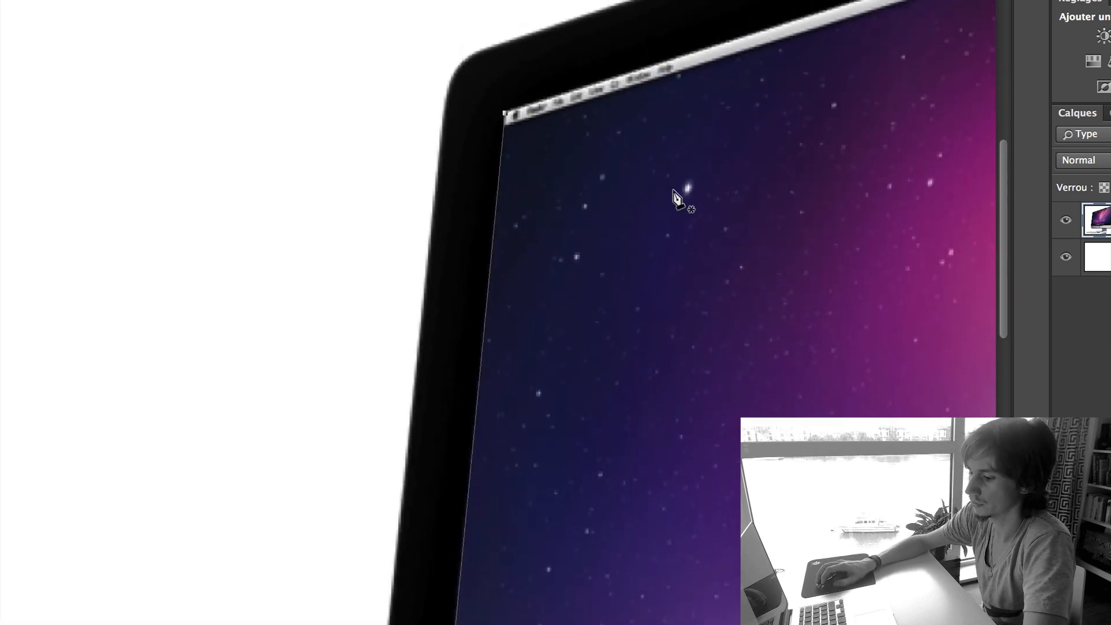
Convert the display outline path into a new anti-aliased selection with a 0-pixel feather radius
{"action": "key", "text": "z"}
{"action": "left_click", "coordinate": [710, 207], "text": "alt"}
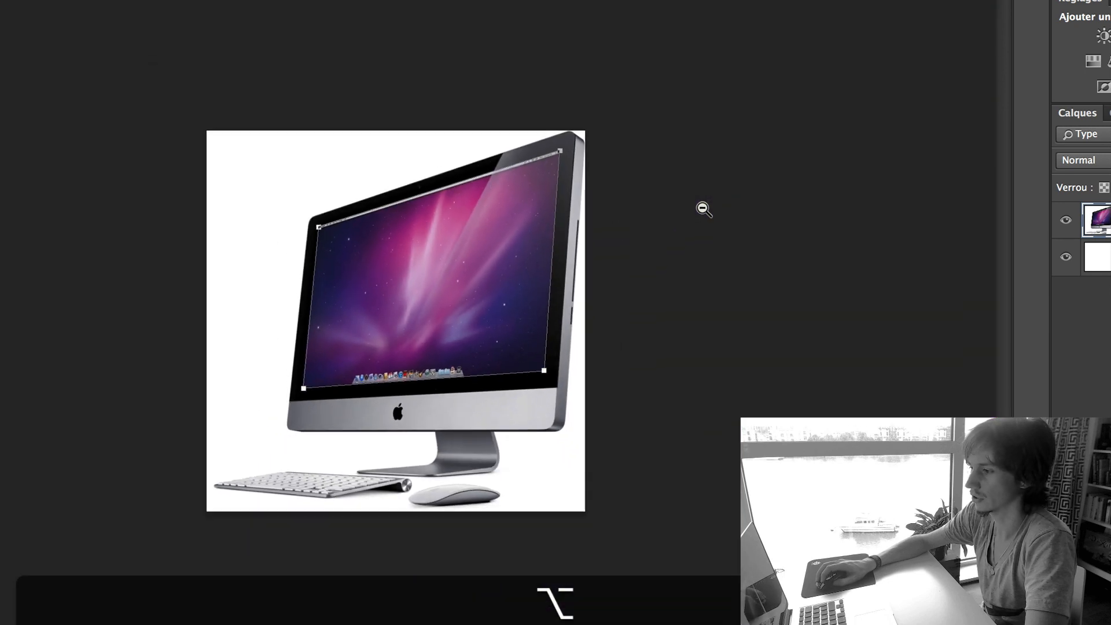
{"action": "key", "text": "p"}
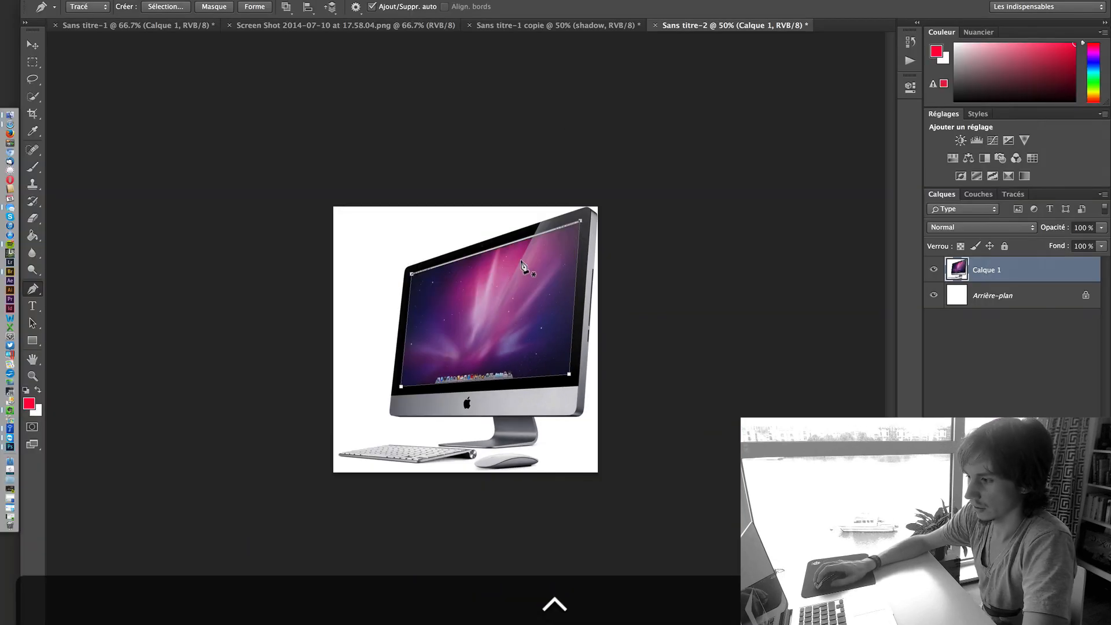
{"action": "right_click", "coordinate": [483, 217]}
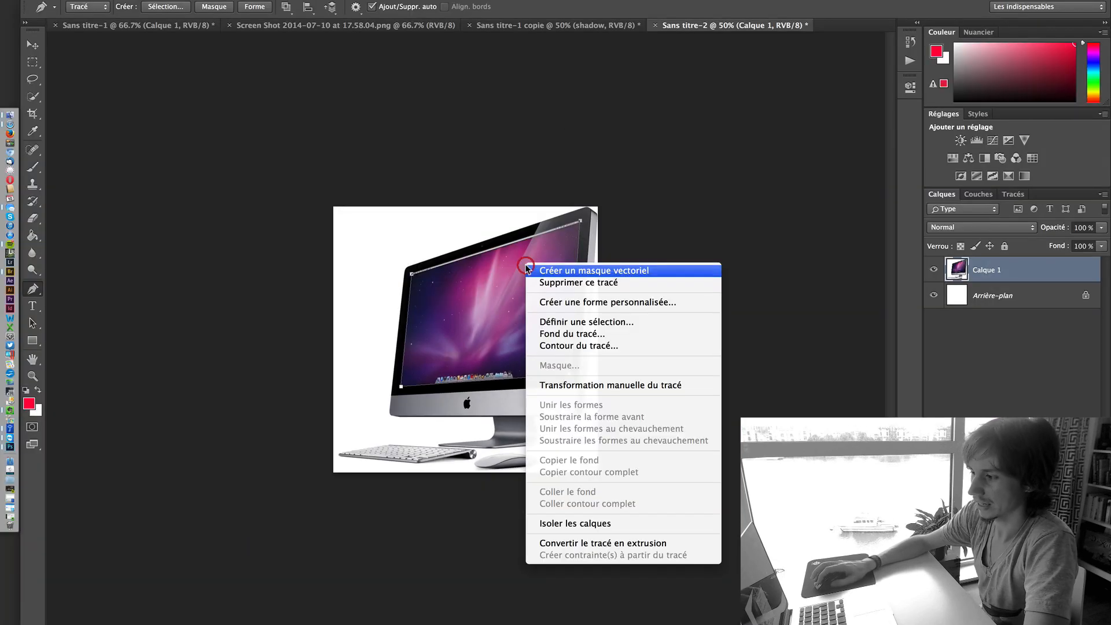
{"action": "left_click", "coordinate": [612, 322]}
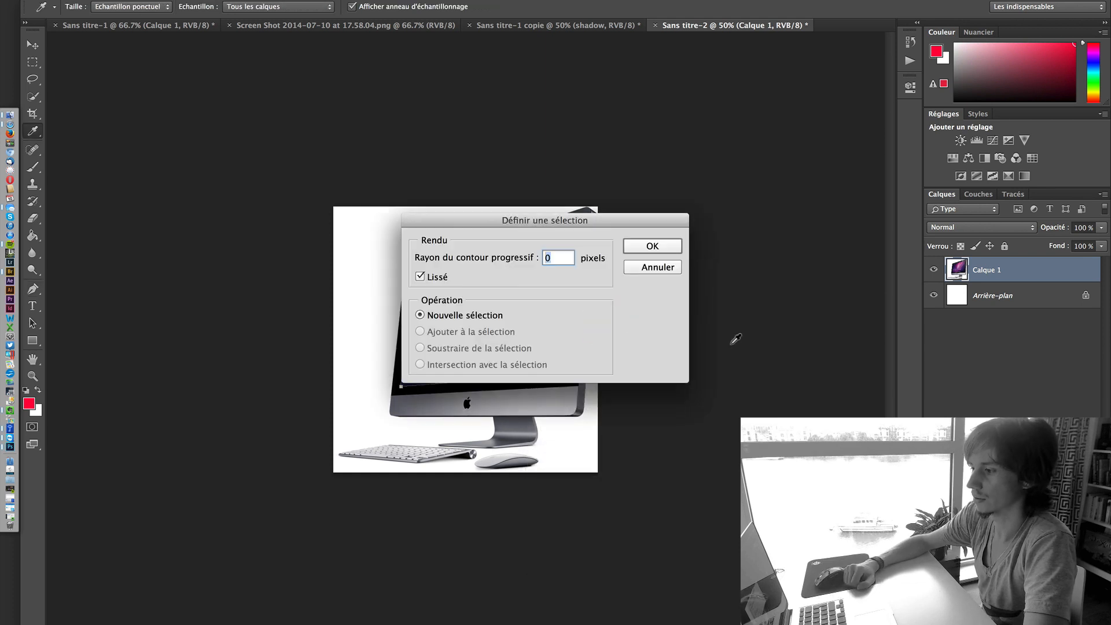
{"action": "key", "text": "Return"}
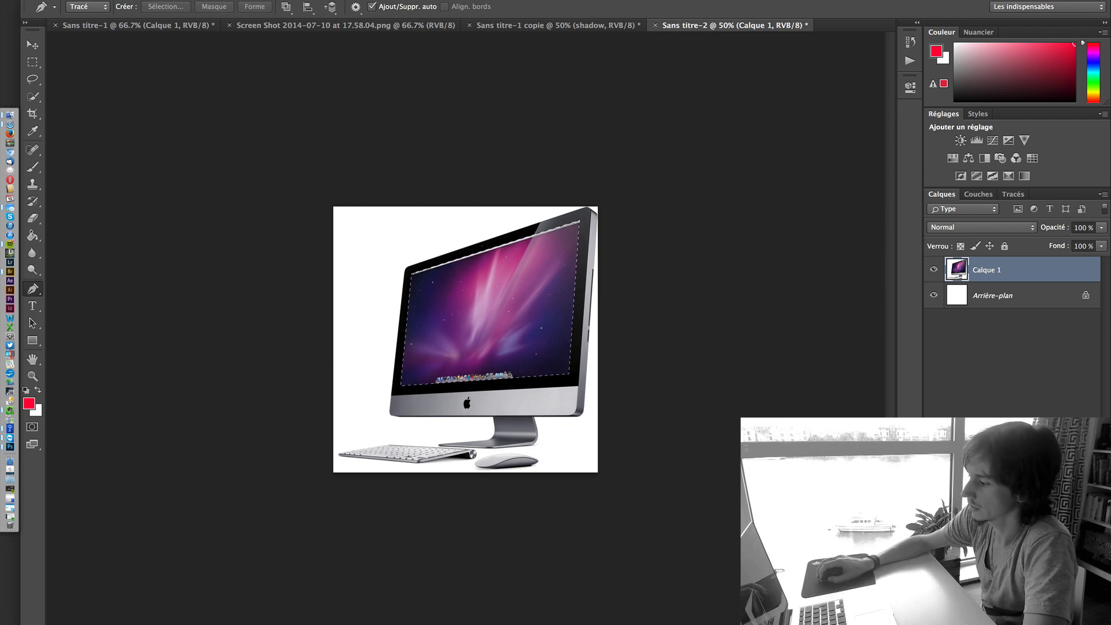
Add an inverted layer mask to Calque 1 that hides the selected display area
{"action": "left_click", "coordinate": [1001, 621]}
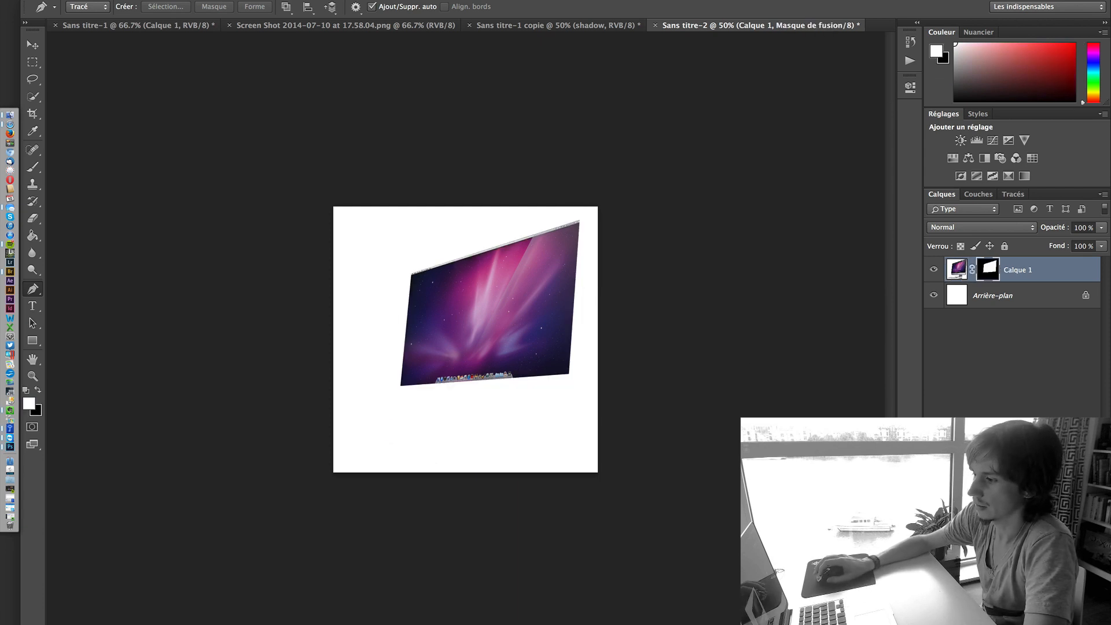
{"action": "key", "text": "super+z"}
{"action": "left_click", "coordinate": [1000, 621], "text": "alt"}
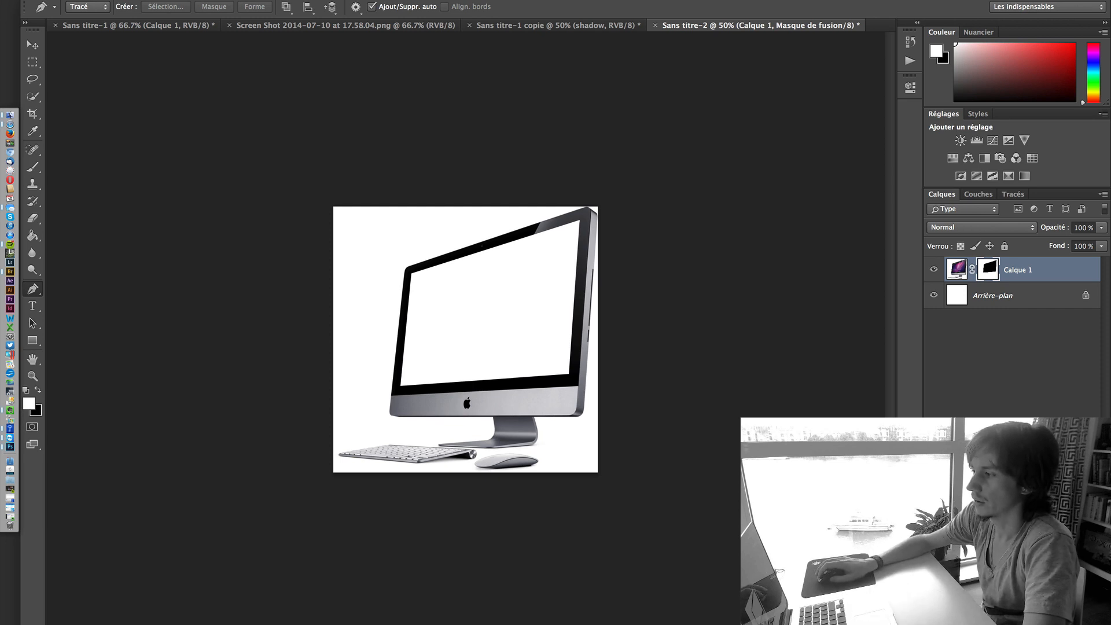
Copy the entire web page screenshot from its document and paste it into Sans titre-2 as a new layer
{"action": "left_click", "coordinate": [432, 26]}
{"action": "key", "text": "super+a"}
{"action": "left_click", "coordinate": [168, 0]}
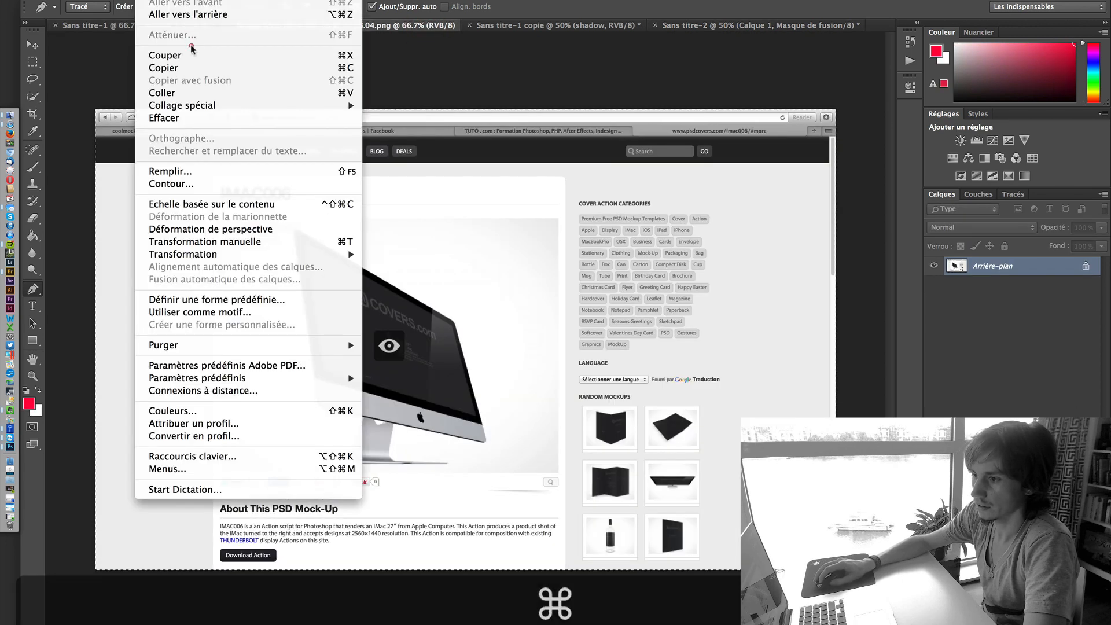
{"action": "left_click", "coordinate": [198, 68]}
{"action": "left_click", "coordinate": [774, 25]}
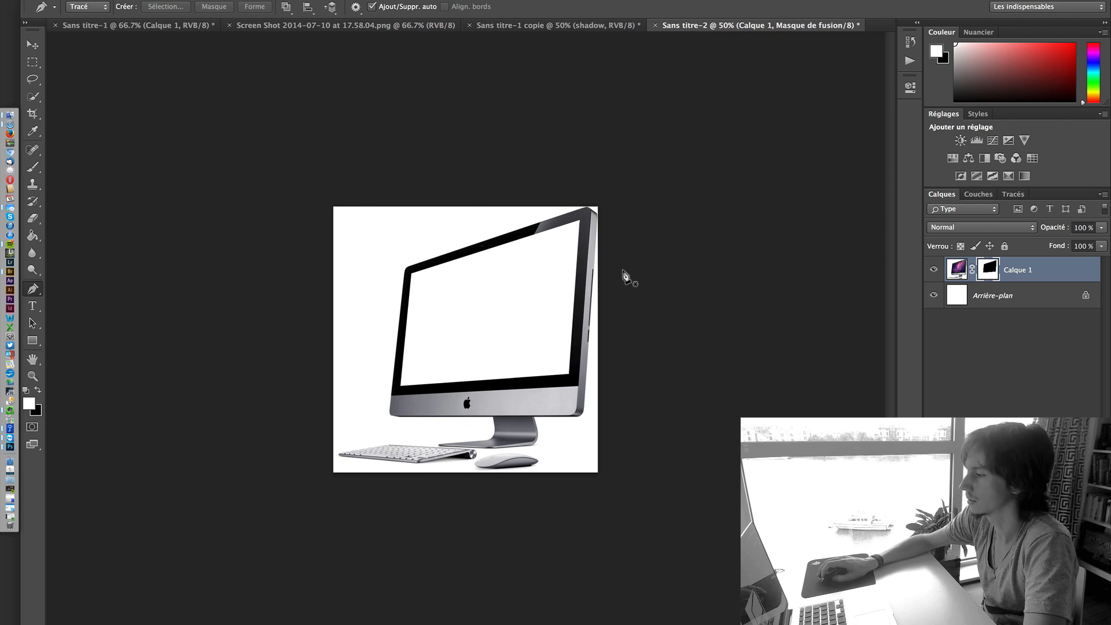
{"action": "key", "text": "super+v"}
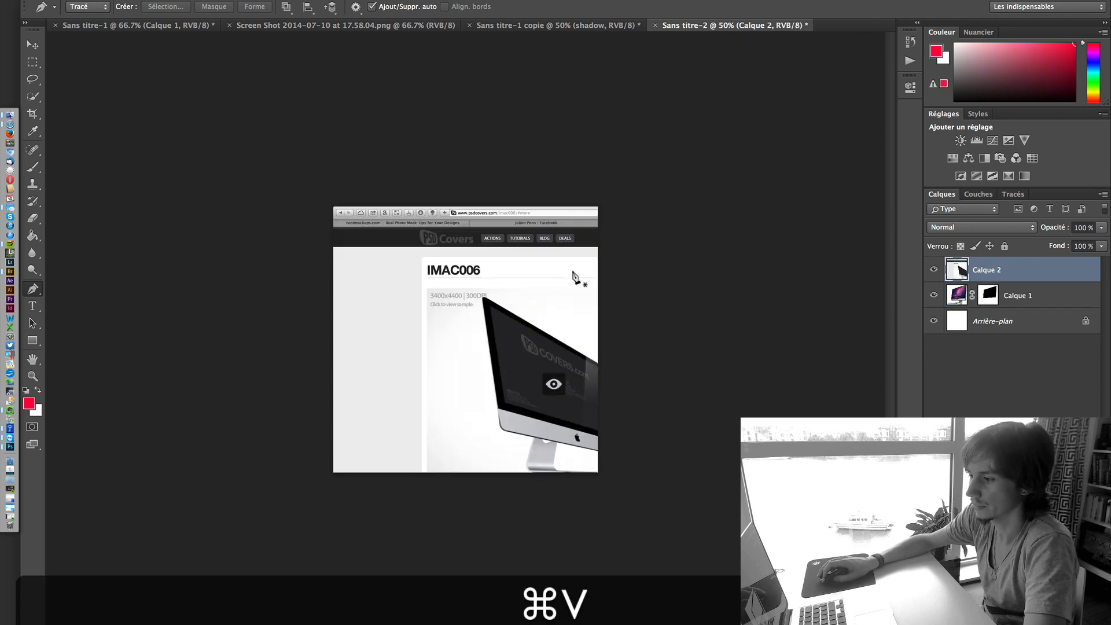
Free-transform the pasted screenshot to about 52% scale and position it over the iMac's display
{"action": "key", "text": "super+t"}
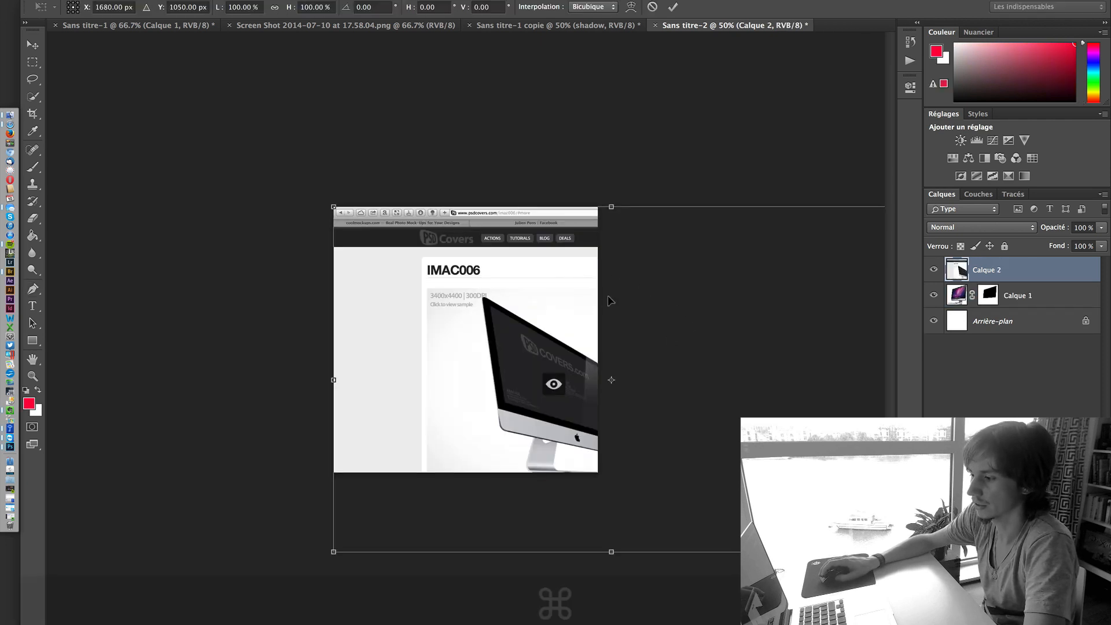
{"action": "left_click_drag", "start_coordinate": [663, 319], "coordinate": [588, 292]}
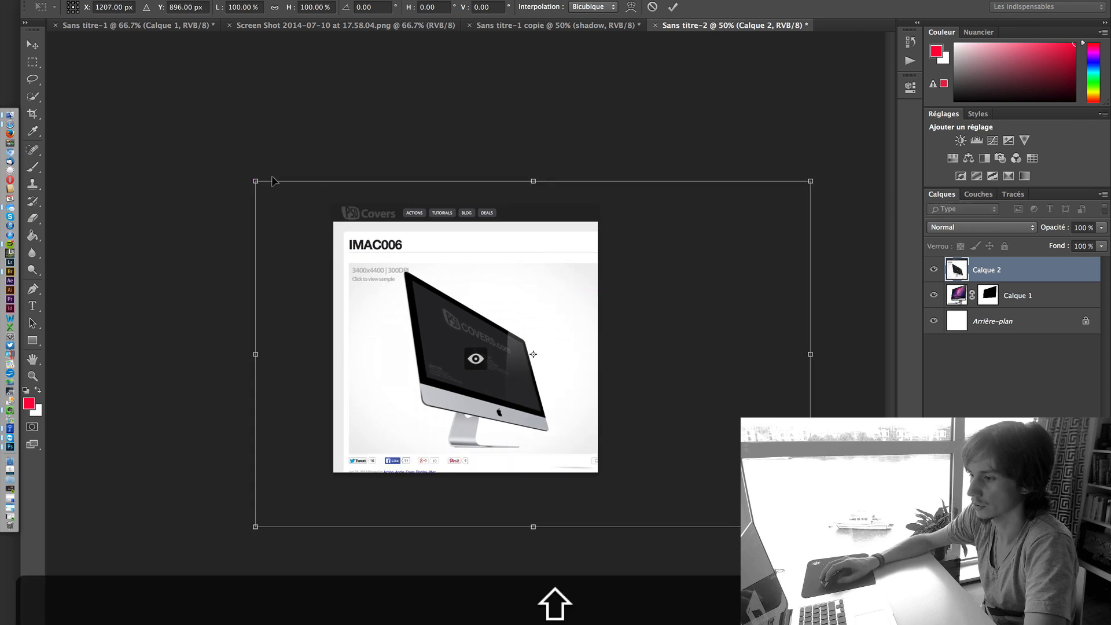
{"action": "left_click_drag", "start_coordinate": [253, 179], "coordinate": [577, 381]}
{"action": "left_click_drag", "start_coordinate": [652, 410], "coordinate": [476, 274]}
{"action": "left_click_drag", "start_coordinate": [399, 244], "coordinate": [367, 174]}
{"action": "left_click_drag", "start_coordinate": [481, 239], "coordinate": [504, 275]}
Distort the pasted screenshot on Calque 2 so its upper-left corner meets the upper-left inner corner of the iMac's display
{"action": "scroll", "coordinate": [464, 297], "scroll_direction": "up", "scroll_amount": 3}
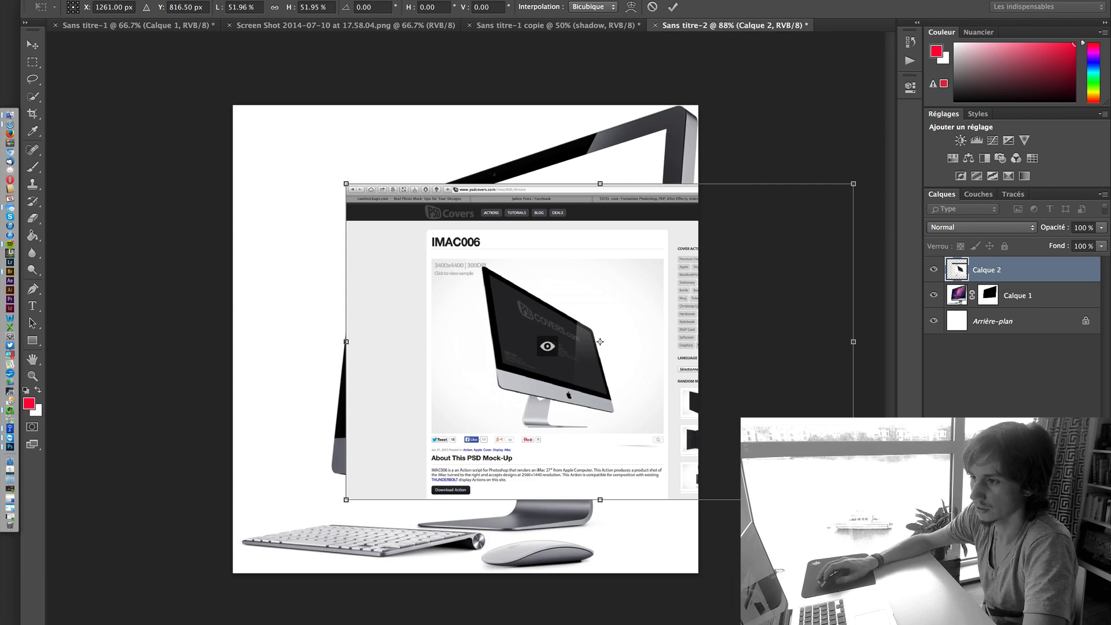
{"action": "left_click", "coordinate": [153, 0]}
{"action": "mouse_move", "coordinate": [268, 255]}
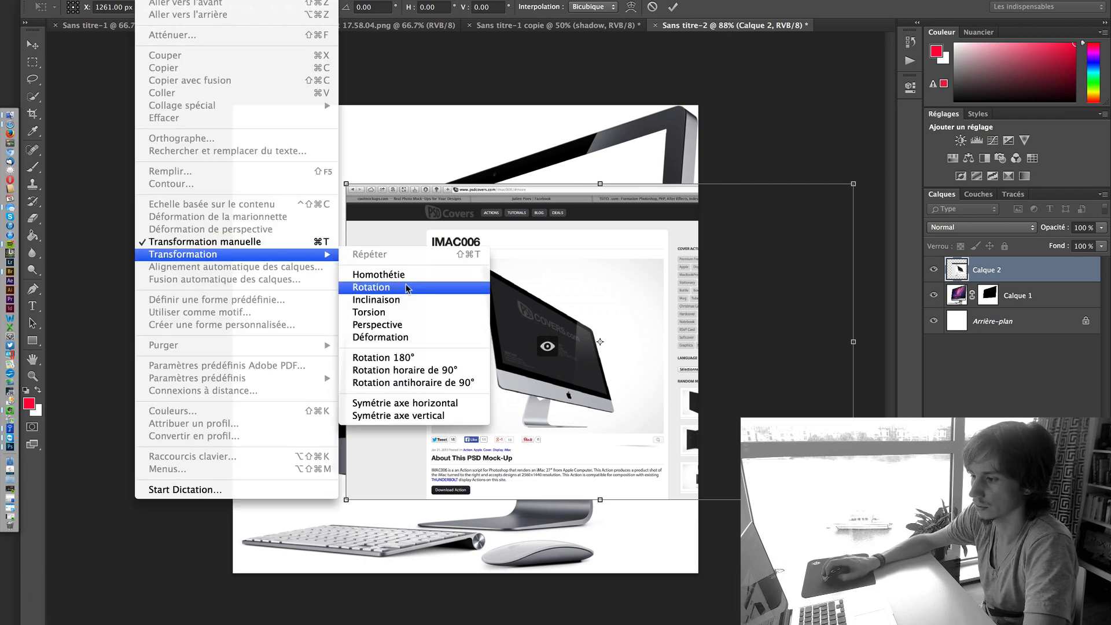
{"action": "left_click", "coordinate": [405, 313]}
{"action": "scroll", "coordinate": [345, 185], "scroll_direction": "up", "scroll_amount": 6}
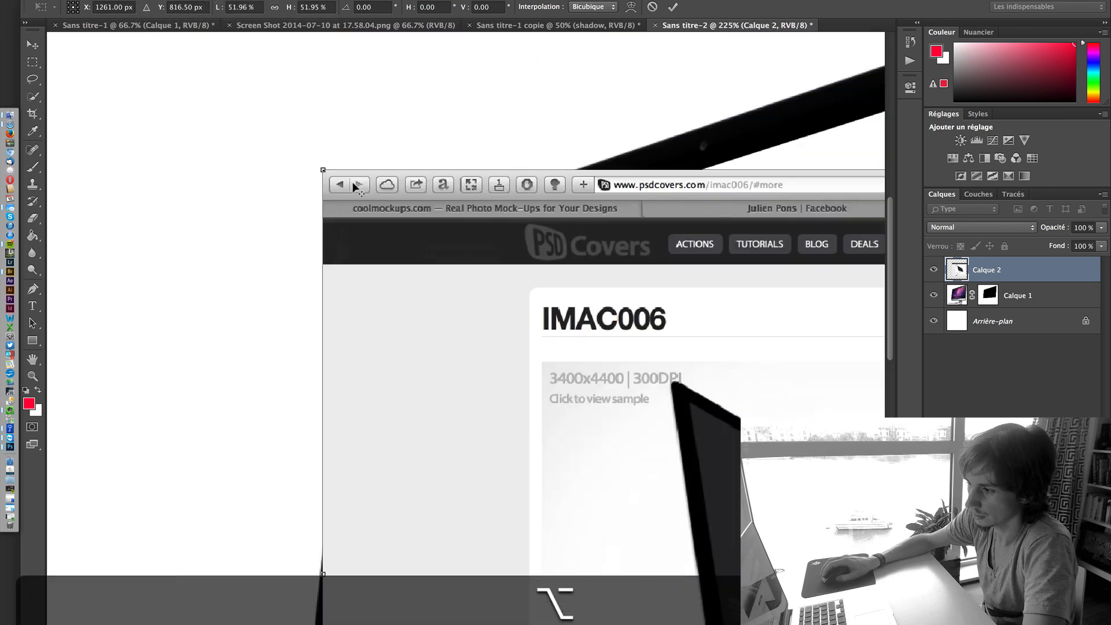
{"action": "left_click_drag", "start_coordinate": [256, 135], "coordinate": [435, 423]}
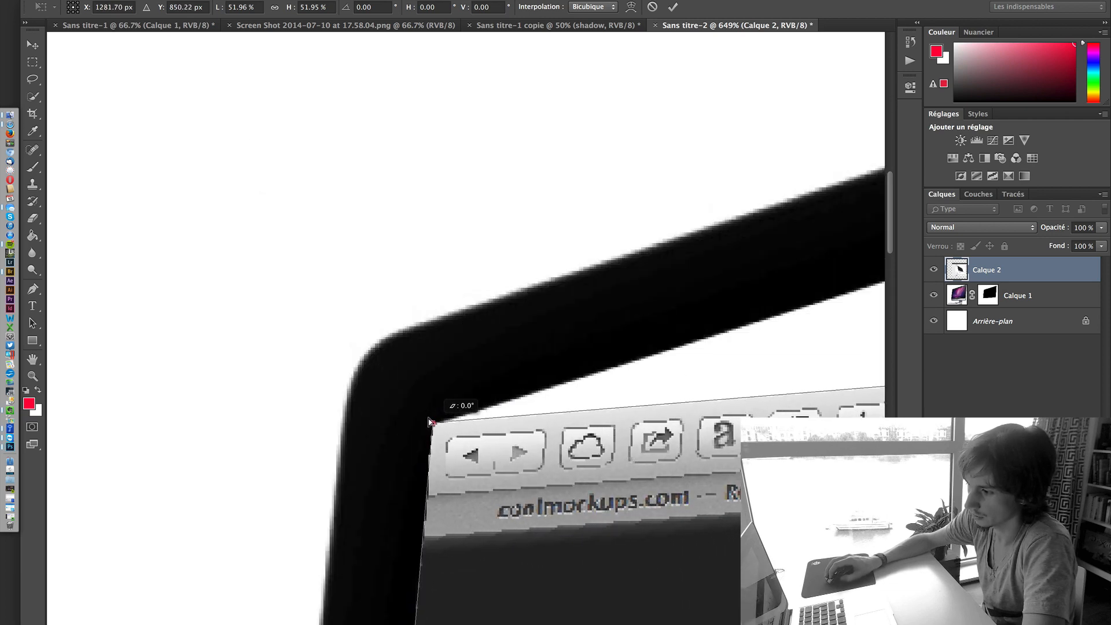
Distort the screenshot's upper-right corner to align precisely with the upper-right inner corner of the display
{"action": "scroll", "coordinate": [434, 422], "scroll_direction": "down", "scroll_amount": 10}
{"action": "scroll", "coordinate": [581, 373], "scroll_direction": "up", "scroll_amount": 3}
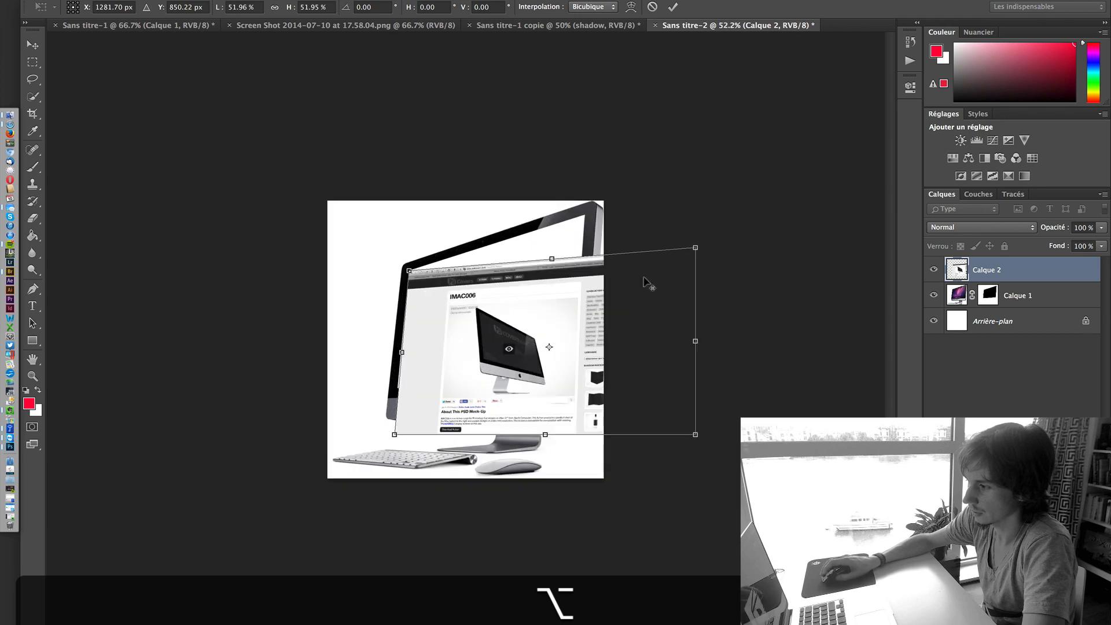
{"action": "left_click_drag", "start_coordinate": [707, 246], "coordinate": [592, 199]}
{"action": "scroll", "coordinate": [596, 198], "scroll_direction": "up", "scroll_amount": 5}
{"action": "scroll", "coordinate": [612, 198], "scroll_direction": "down", "scroll_amount": 4}
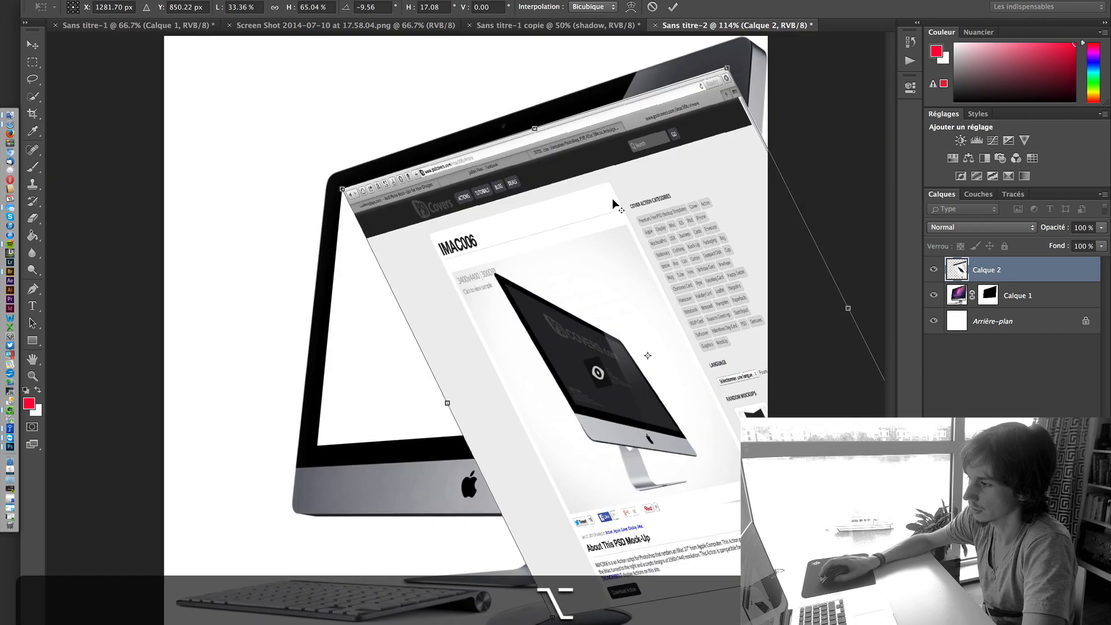
{"action": "scroll", "coordinate": [619, 197], "scroll_direction": "up", "scroll_amount": 1}
{"action": "scroll", "coordinate": [623, 194], "scroll_direction": "up", "scroll_amount": 4}
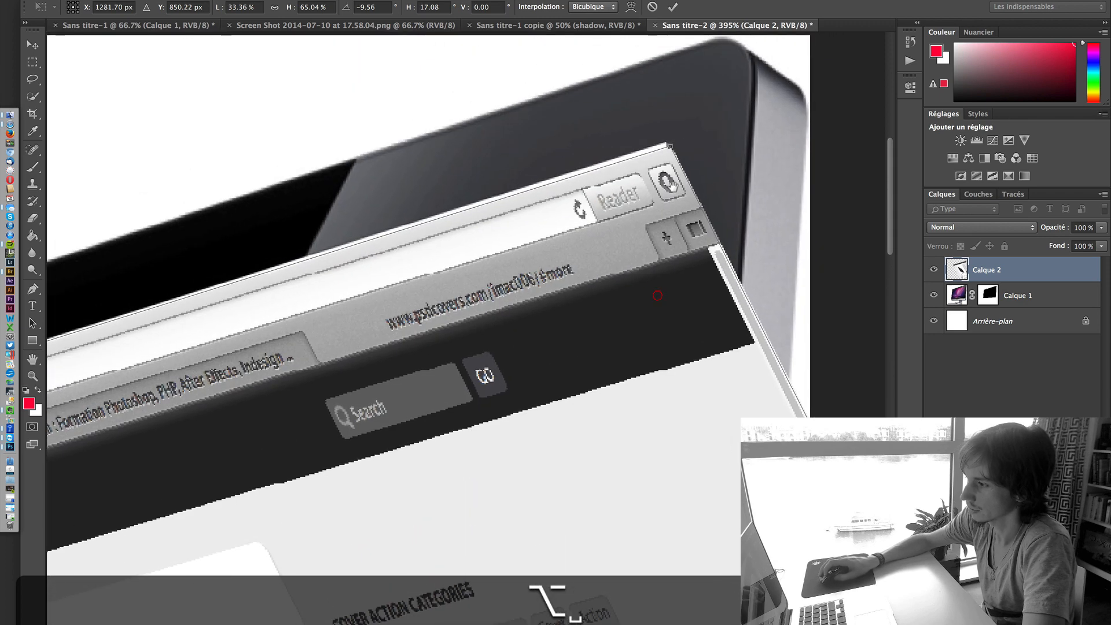
{"action": "left_click_drag", "start_coordinate": [669, 144], "coordinate": [664, 140]}
Fit the screenshot's lower-left corner exactly into the lower-left inner corner of the iMac's display
{"action": "scroll", "coordinate": [390, 322], "scroll_direction": "down", "scroll_amount": 8}
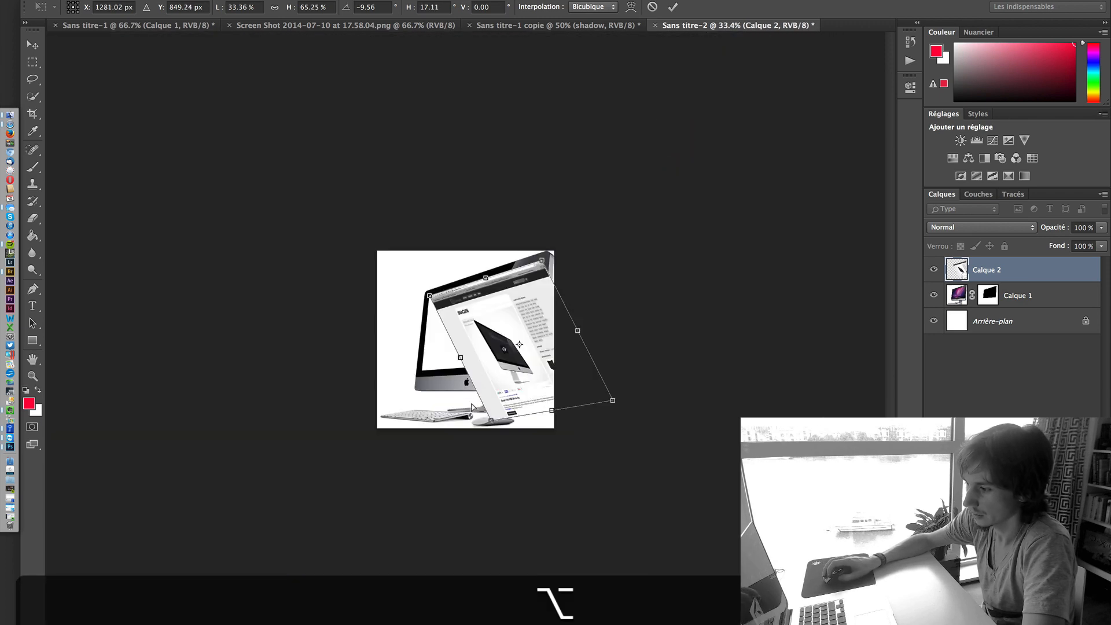
{"action": "left_click_drag", "start_coordinate": [490, 419], "coordinate": [423, 371]}
{"action": "scroll", "coordinate": [417, 370], "scroll_direction": "up", "scroll_amount": 5}
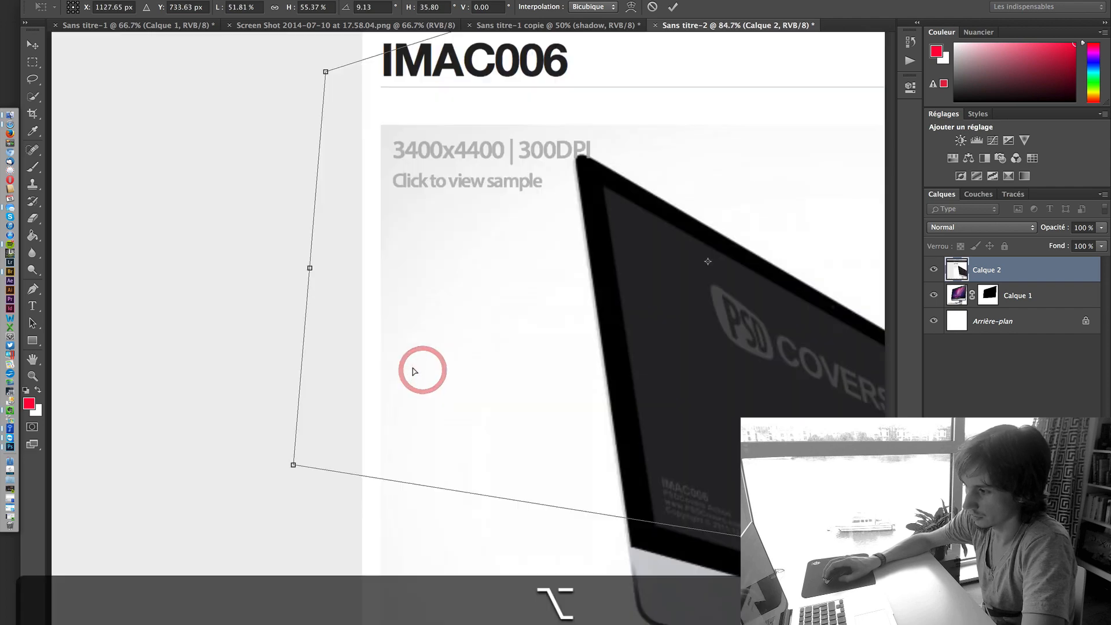
{"action": "scroll", "coordinate": [284, 461], "scroll_direction": "up", "scroll_amount": 4}
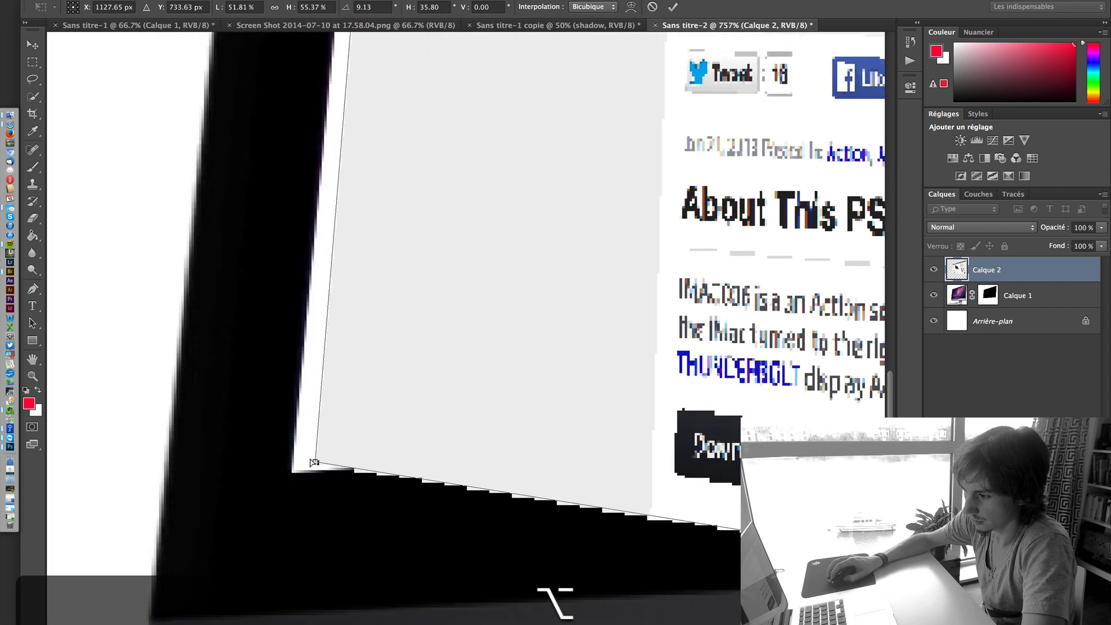
{"action": "left_click_drag", "start_coordinate": [310, 464], "coordinate": [290, 466]}
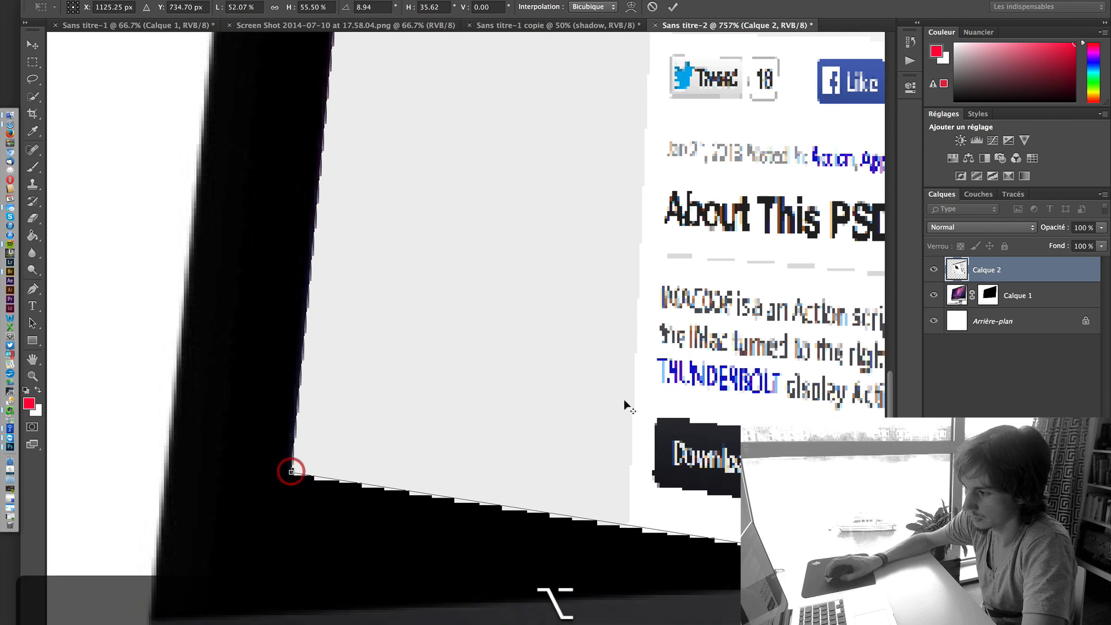
Pull the screenshot's lower-right corner onto the lower-right inner corner of the display and fine-tune it against the bezel
{"action": "scroll", "coordinate": [619, 403], "scroll_direction": "down", "scroll_amount": 9}
{"action": "left_click_drag", "start_coordinate": [600, 395], "coordinate": [528, 364]}
{"action": "scroll", "coordinate": [528, 363], "scroll_direction": "up", "scroll_amount": 4}
{"action": "scroll", "coordinate": [624, 379], "scroll_direction": "down", "scroll_amount": 3}
{"action": "scroll", "coordinate": [703, 399], "scroll_direction": "up", "scroll_amount": 10}
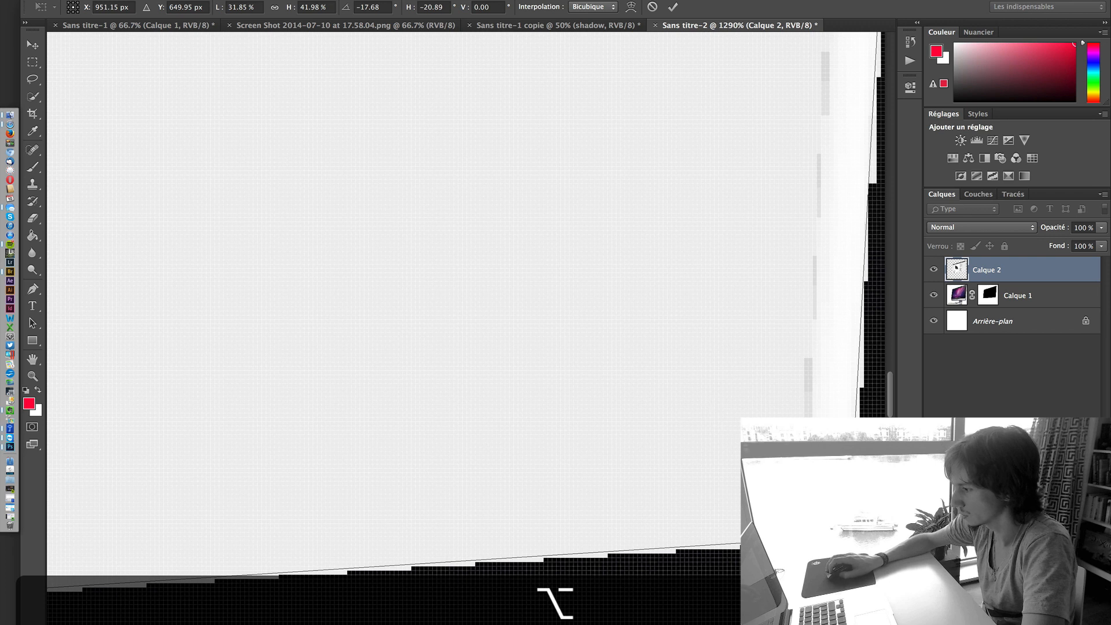
{"action": "left_click_drag", "start_coordinate": [785, 467], "coordinate": [483, 305]}
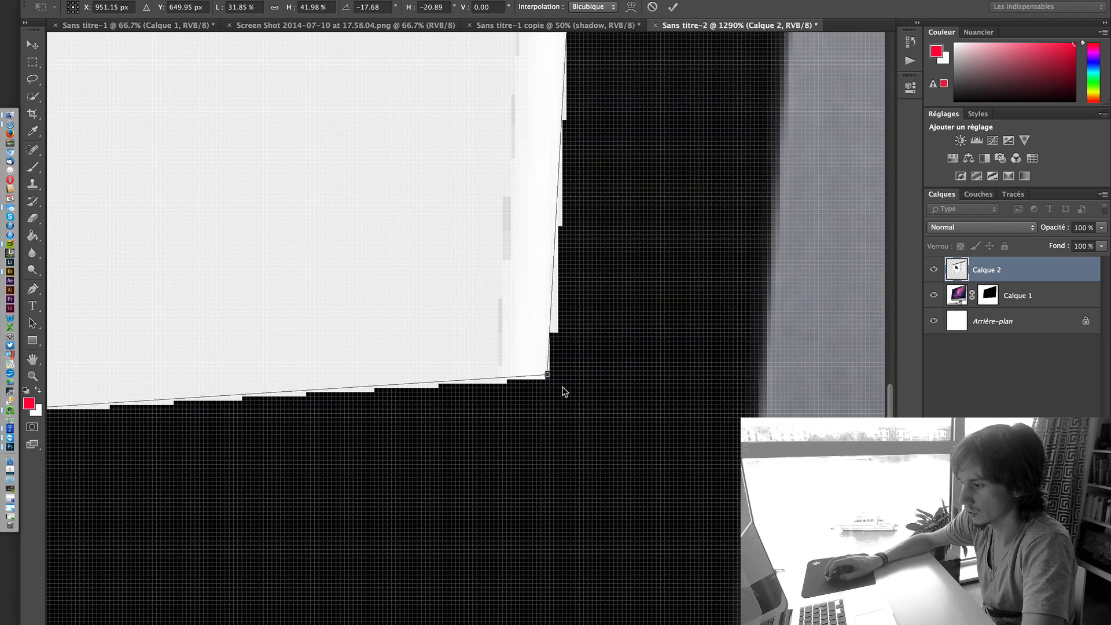
{"action": "left_click_drag", "start_coordinate": [546, 375], "coordinate": [493, 349]}
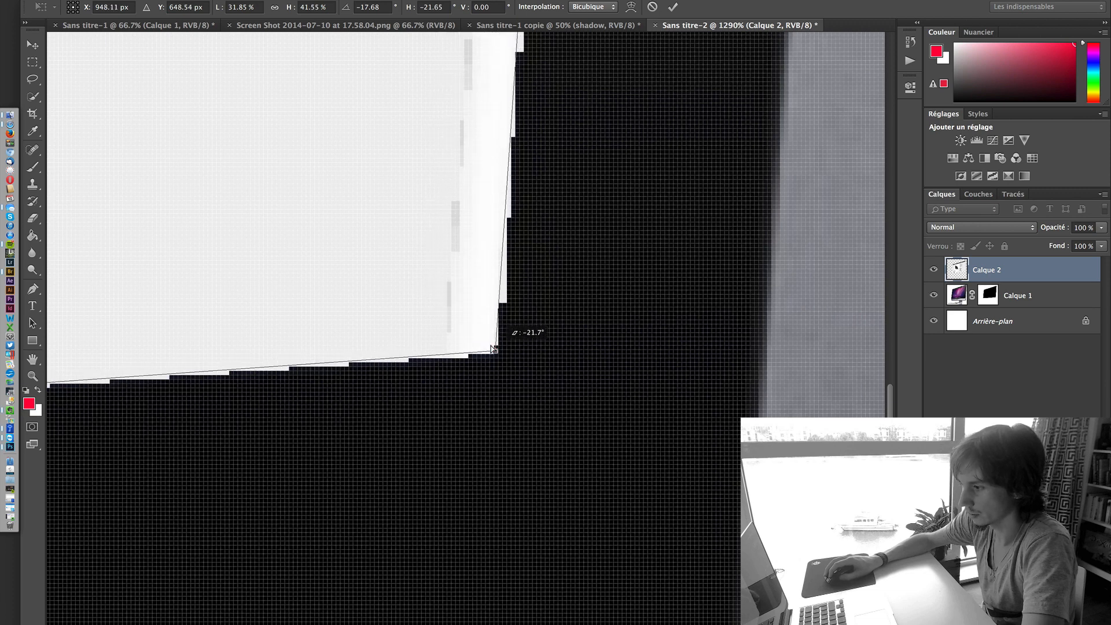
Check the screenshot's fit along the bezel and apply the distort transformation
{"action": "scroll", "coordinate": [369, 280], "scroll_direction": "down", "scroll_amount": 10}
{"action": "scroll", "coordinate": [374, 289], "scroll_direction": "up", "scroll_amount": 8}
{"action": "scroll", "coordinate": [376, 289], "scroll_direction": "down", "scroll_amount": 1}
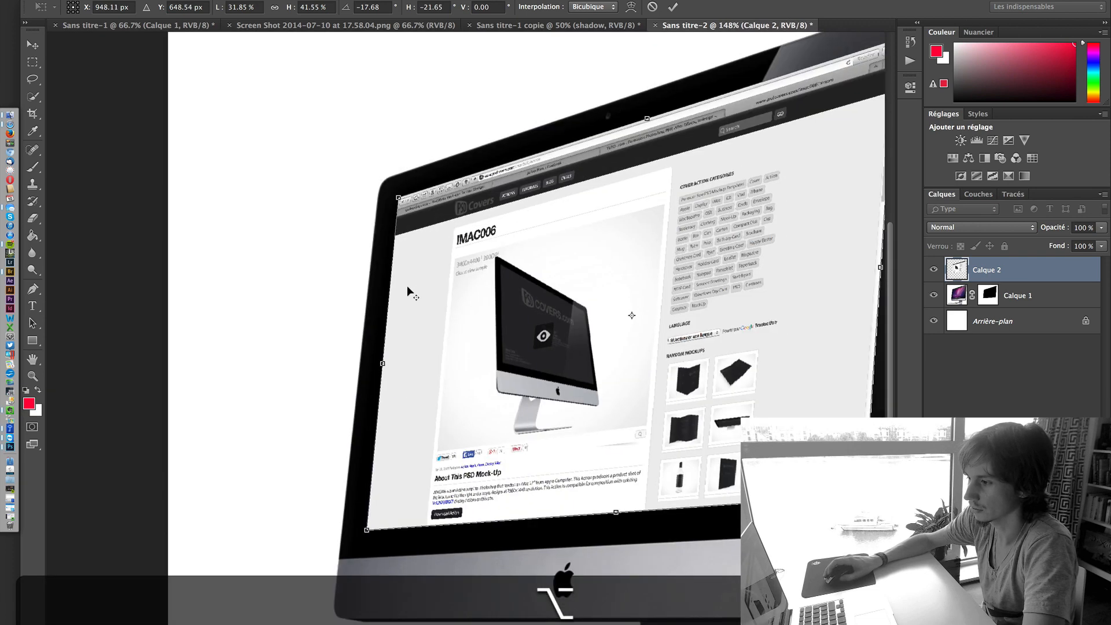
{"action": "scroll", "coordinate": [407, 286], "scroll_direction": "down", "scroll_amount": 2}
{"action": "key", "text": "Return"}
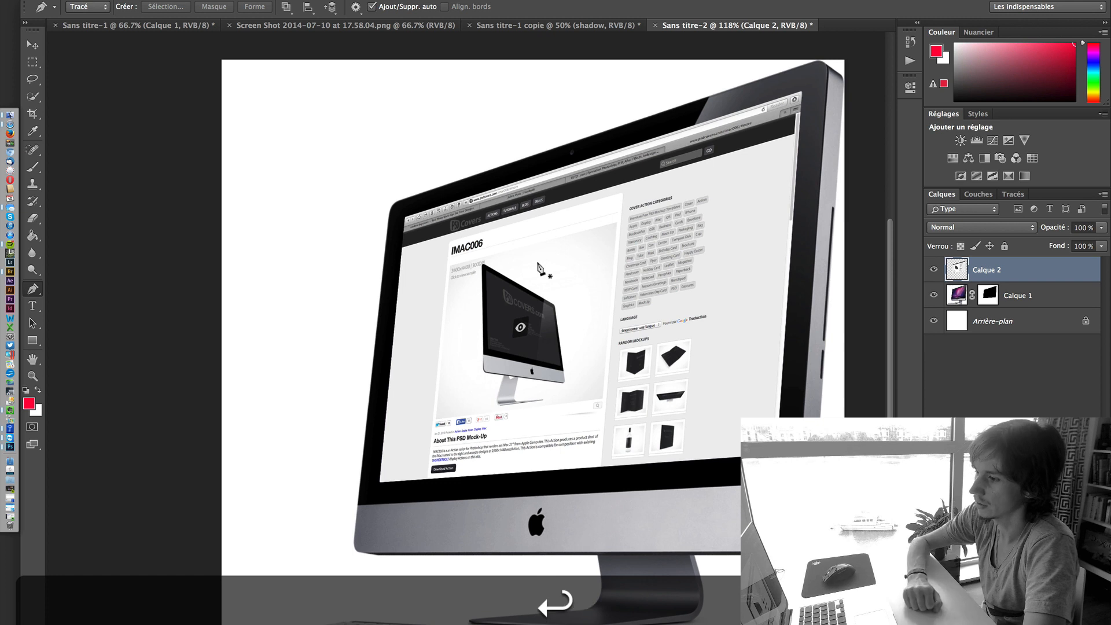
Move Calque 2 beneath Calque 1 so the masked iMac frame overlaps the screenshot, and view the whole composition
{"action": "left_click_drag", "start_coordinate": [997, 266], "coordinate": [996, 310]}
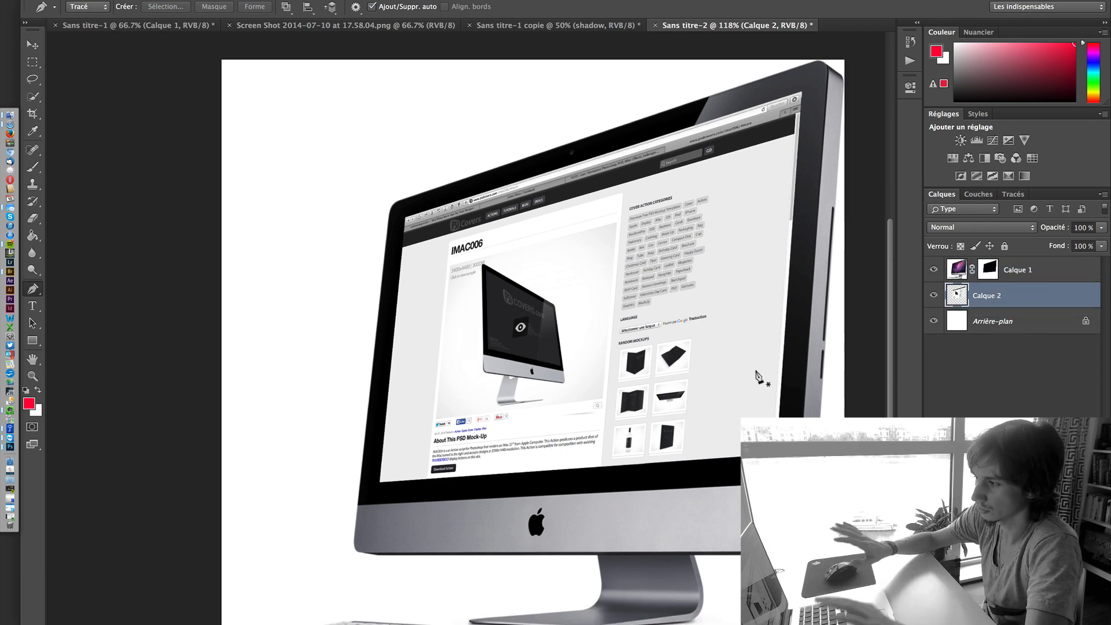
{"action": "key", "text": "z"}
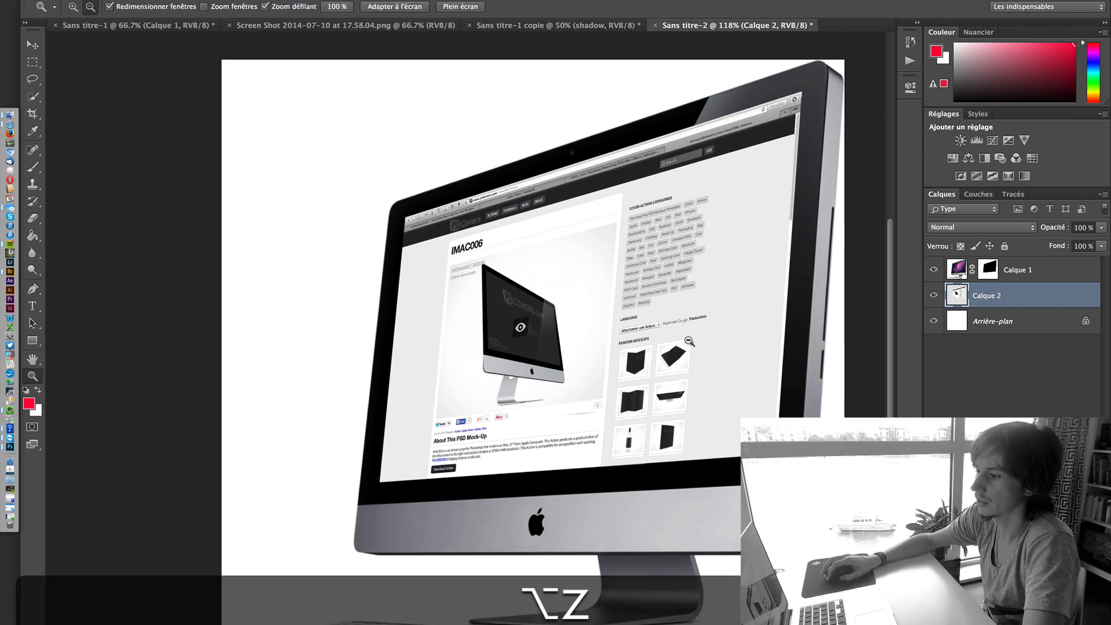
{"action": "left_click", "coordinate": [700, 341], "text": "alt"}
{"action": "left_click", "coordinate": [670, 339], "text": "alt"}
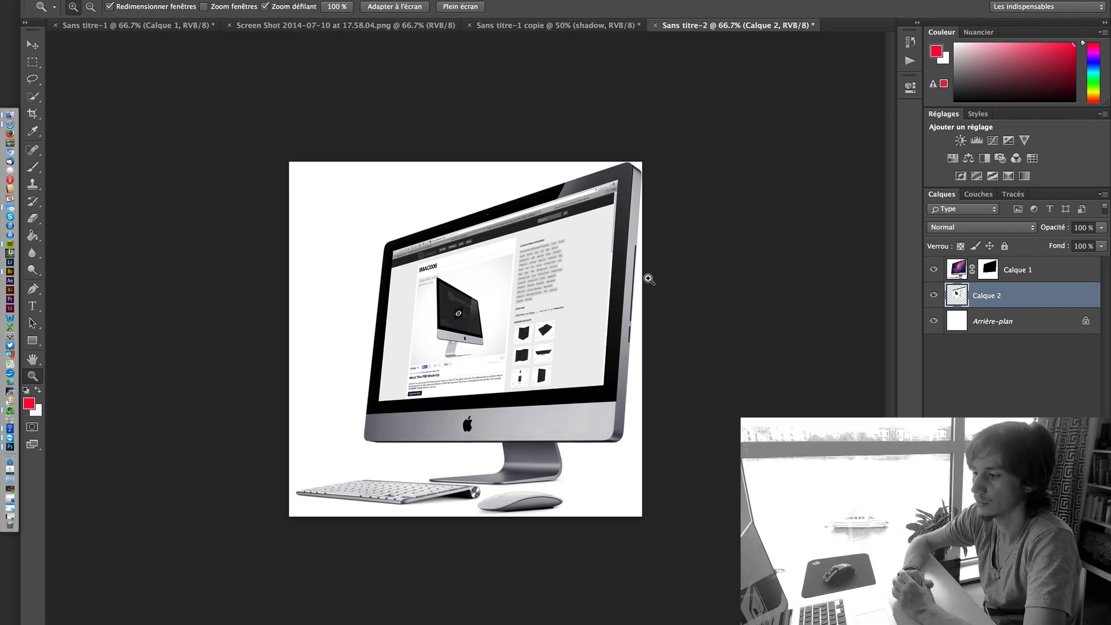
Compare the manual mock-up with the action-generated one in Sans titre-1 copie, and return to Sans titre-2
{"action": "left_click", "coordinate": [557, 25]}
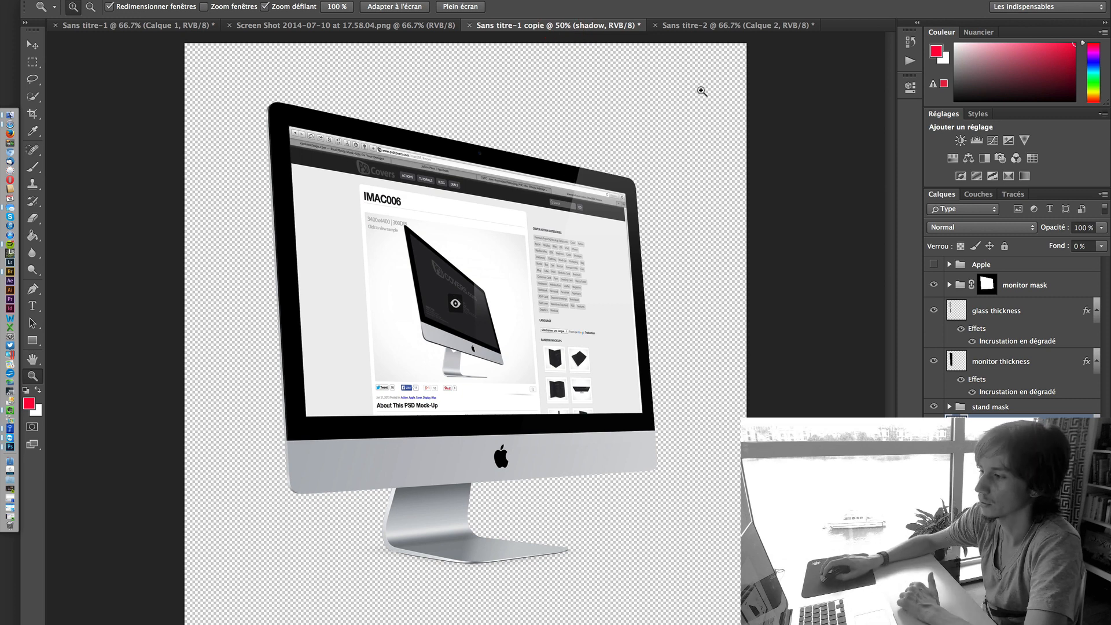
{"action": "left_click", "coordinate": [758, 26]}
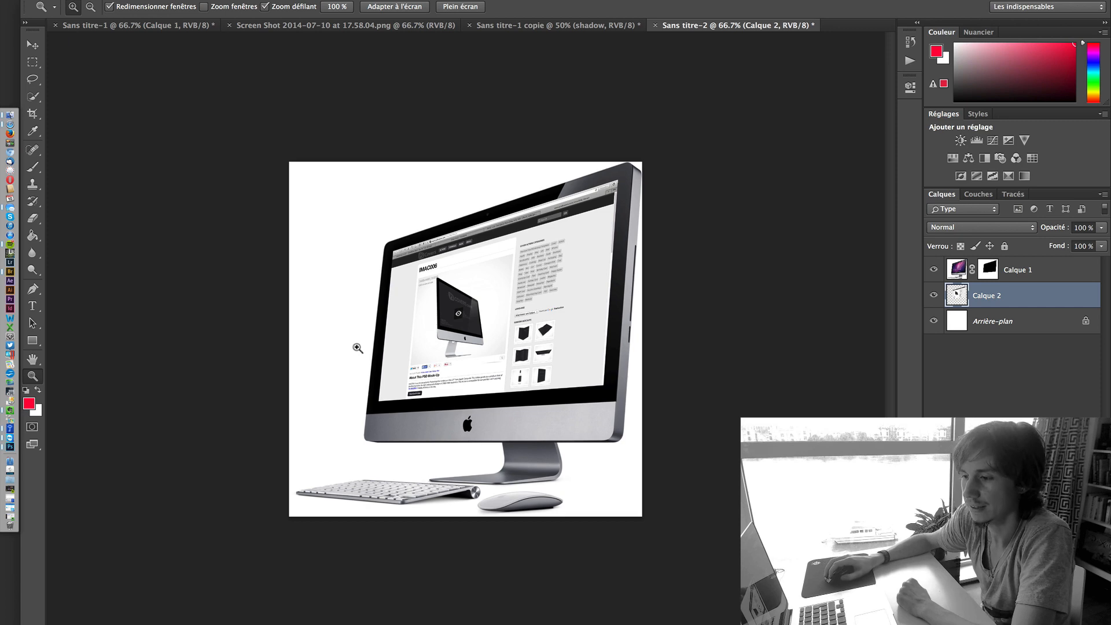
Switch to the Safari browser and look through the posts on the tutorial author's Facebook page, returning to its beginning
{"action": "left_click", "coordinate": [2, 123]}
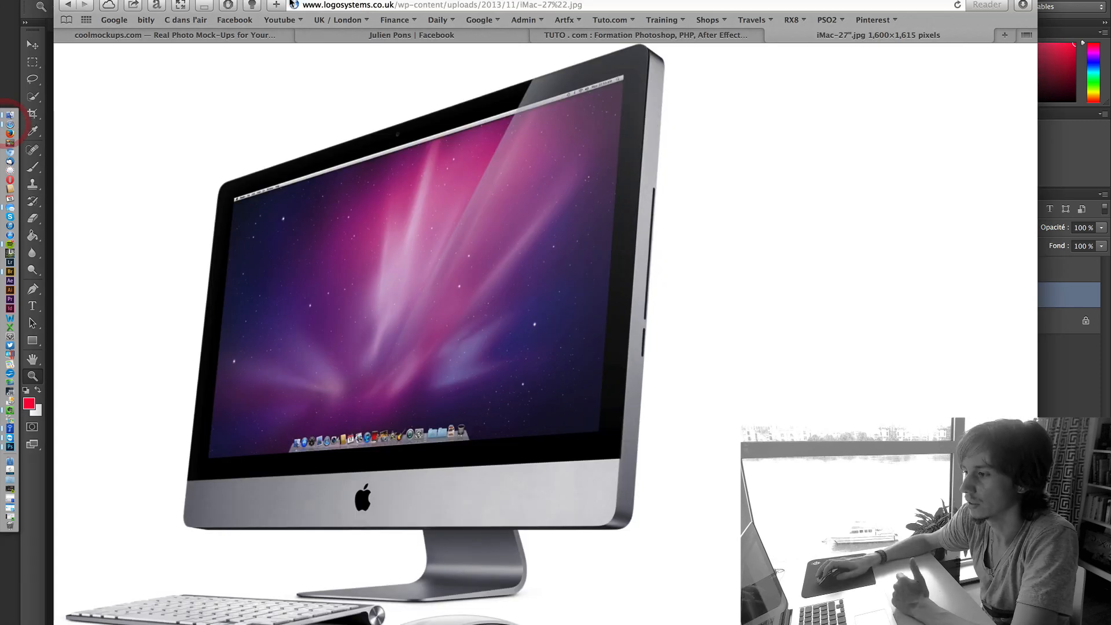
{"action": "left_click", "coordinate": [444, 38]}
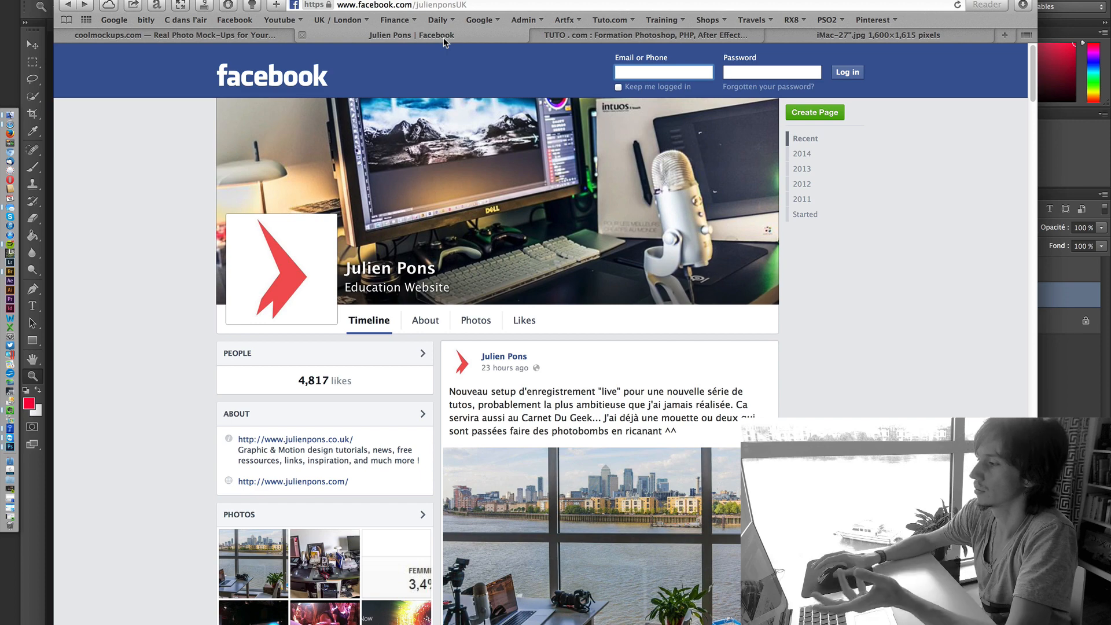
{"action": "scroll", "coordinate": [557, 194], "scroll_direction": "down", "scroll_amount": 10}
{"action": "scroll", "coordinate": [624, 191], "scroll_direction": "down", "scroll_amount": 1}
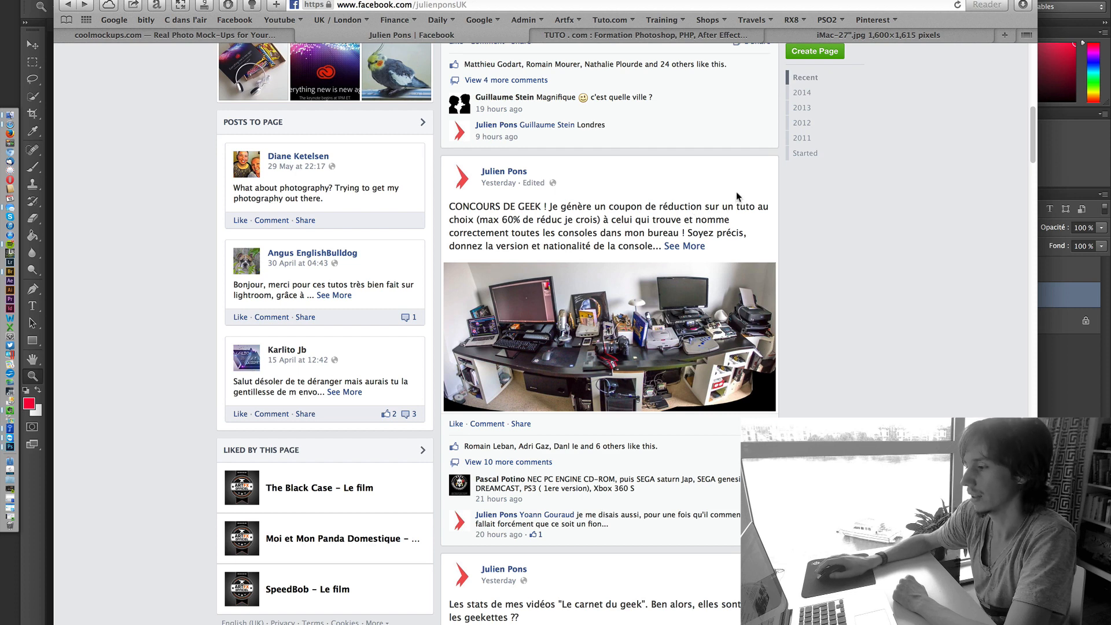
{"action": "scroll", "coordinate": [736, 192], "scroll_direction": "down", "scroll_amount": 20}
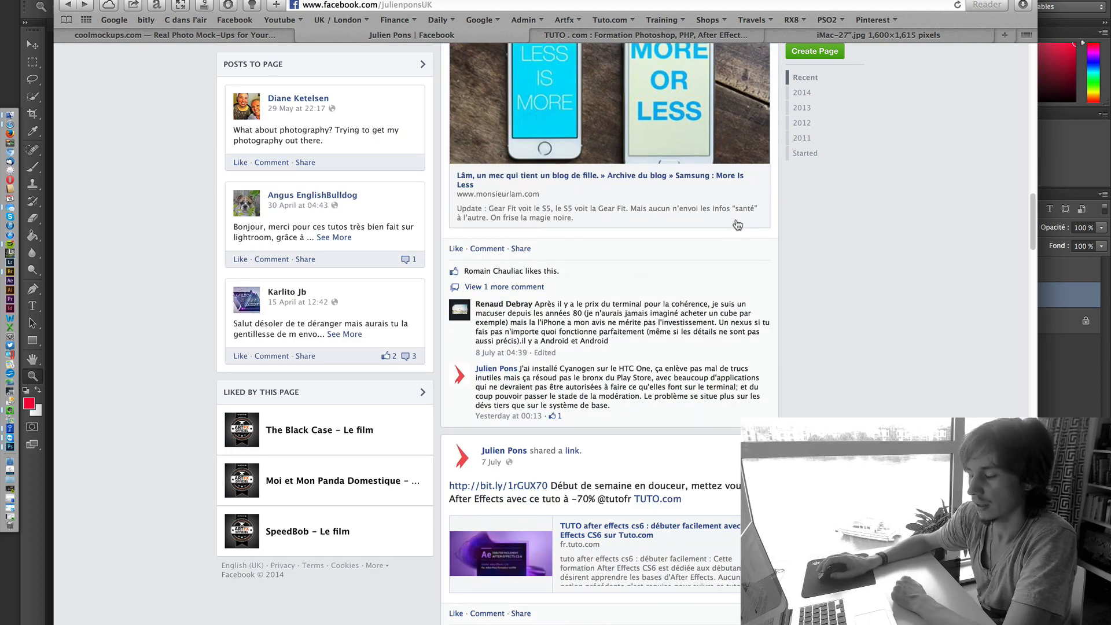
{"action": "scroll", "coordinate": [737, 224], "scroll_direction": "down", "scroll_amount": 15}
{"action": "mouse_move", "coordinate": [776, 243]}
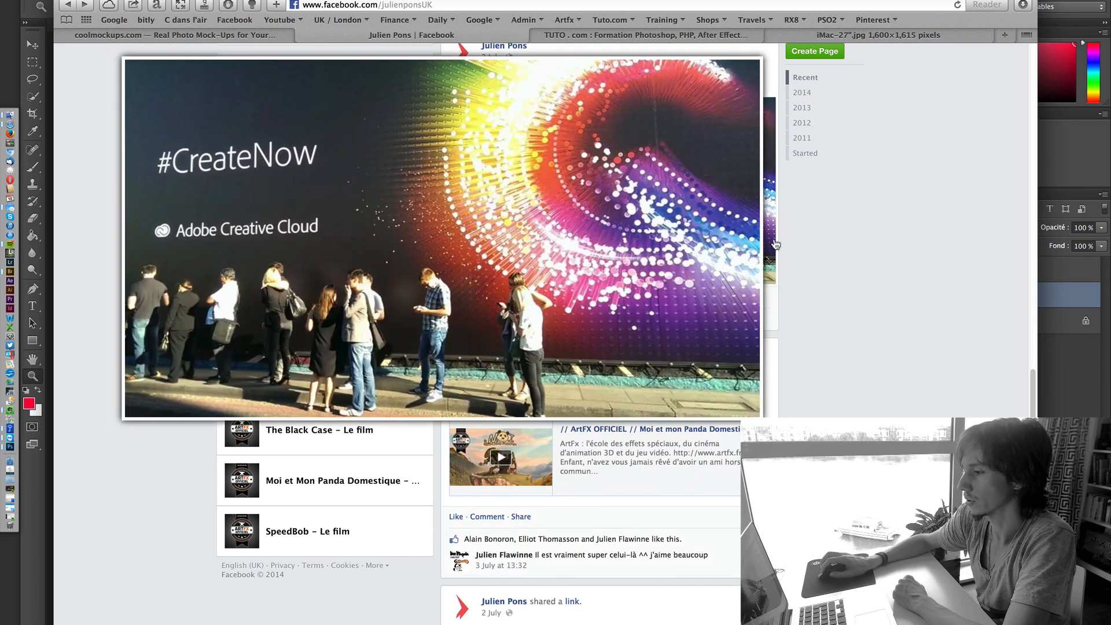
{"action": "scroll", "coordinate": [800, 322], "scroll_direction": "down", "scroll_amount": 12}
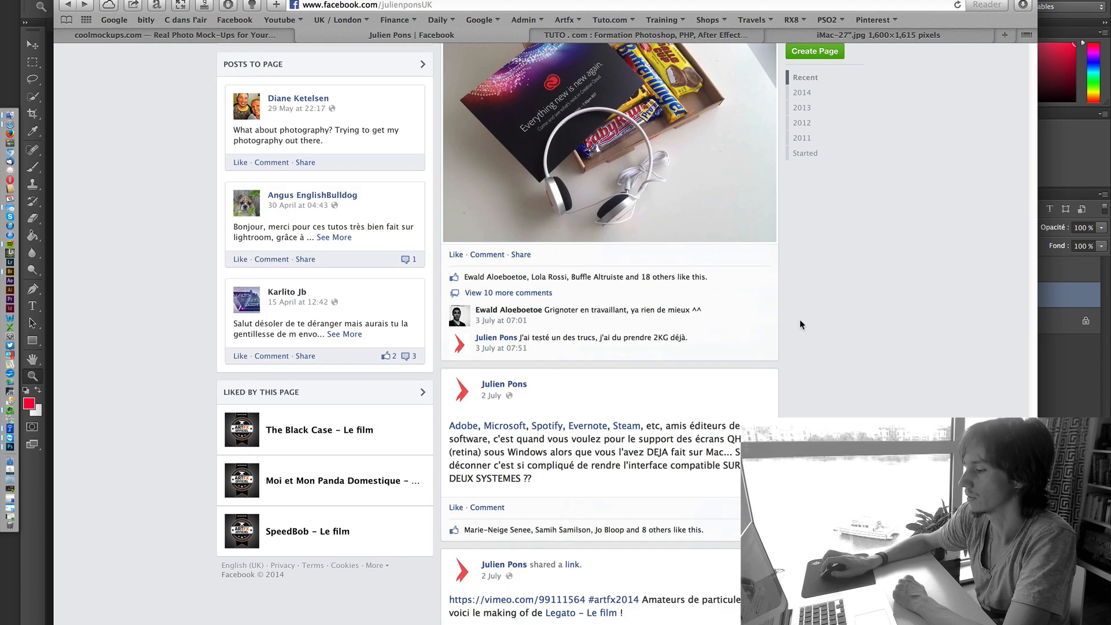
{"action": "scroll", "coordinate": [800, 324], "scroll_direction": "up", "scroll_amount": 20}
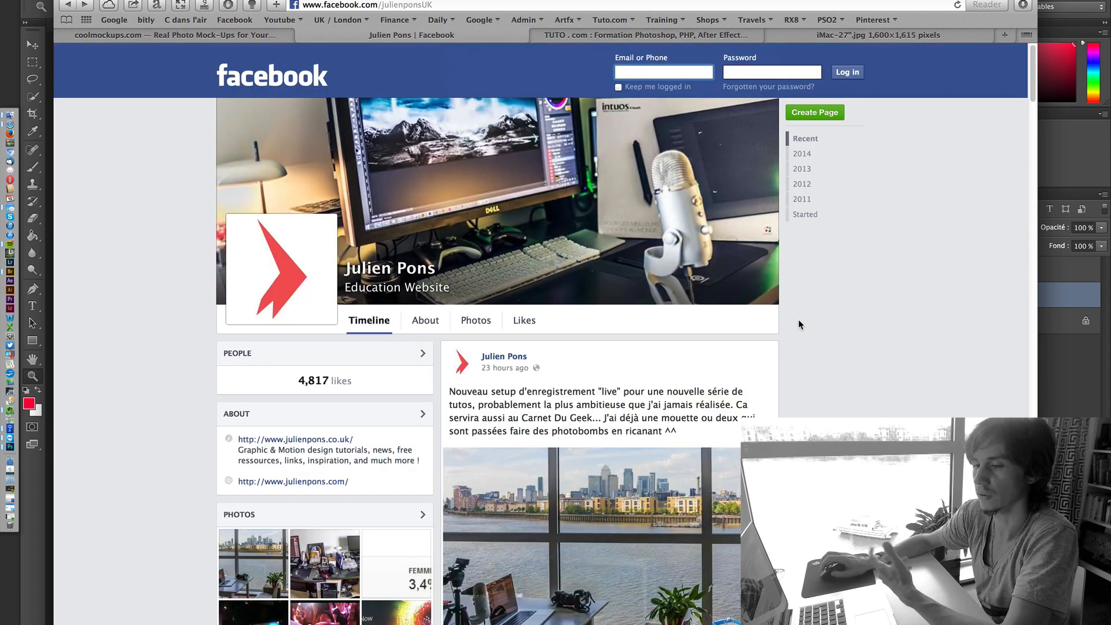
Open the tuto.com page and search the site for the trainer's name
{"action": "left_click", "coordinate": [639, 33]}
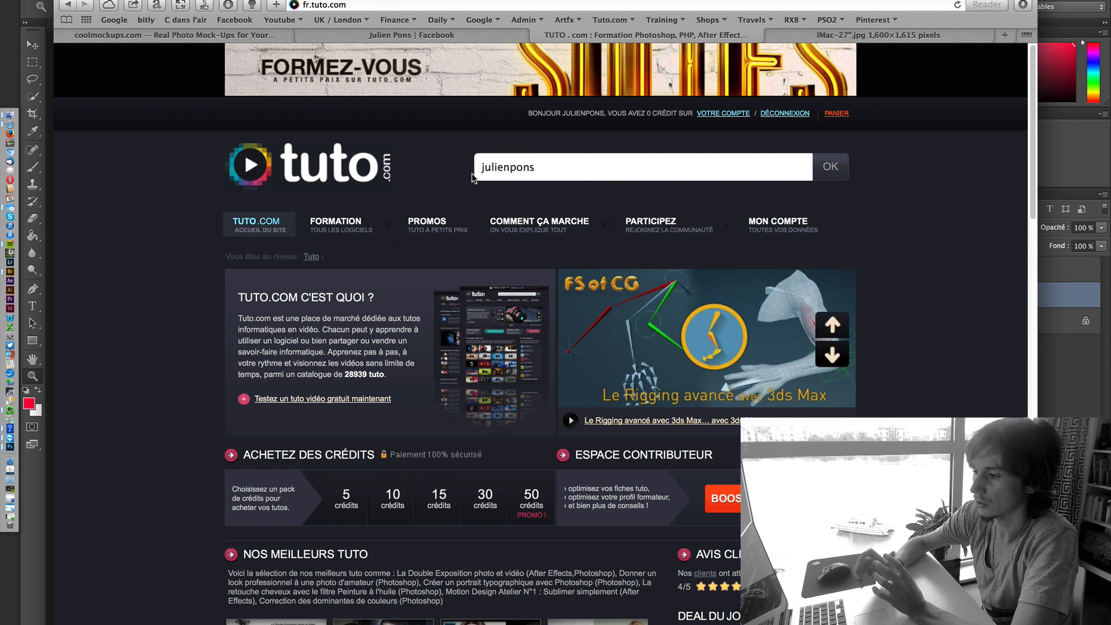
{"action": "key", "text": "Return"}
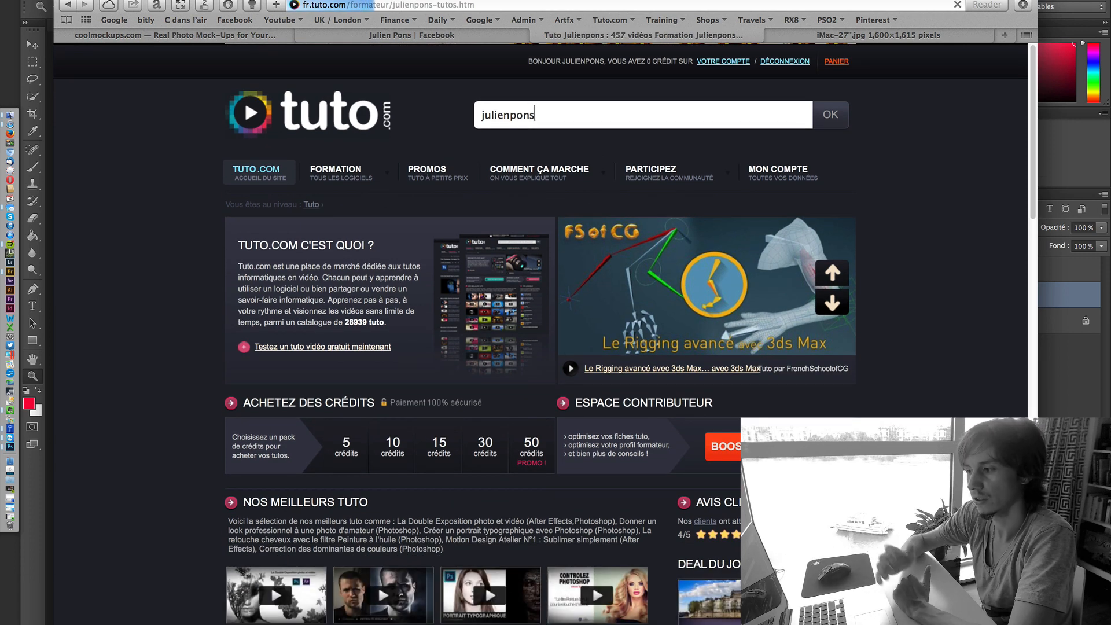